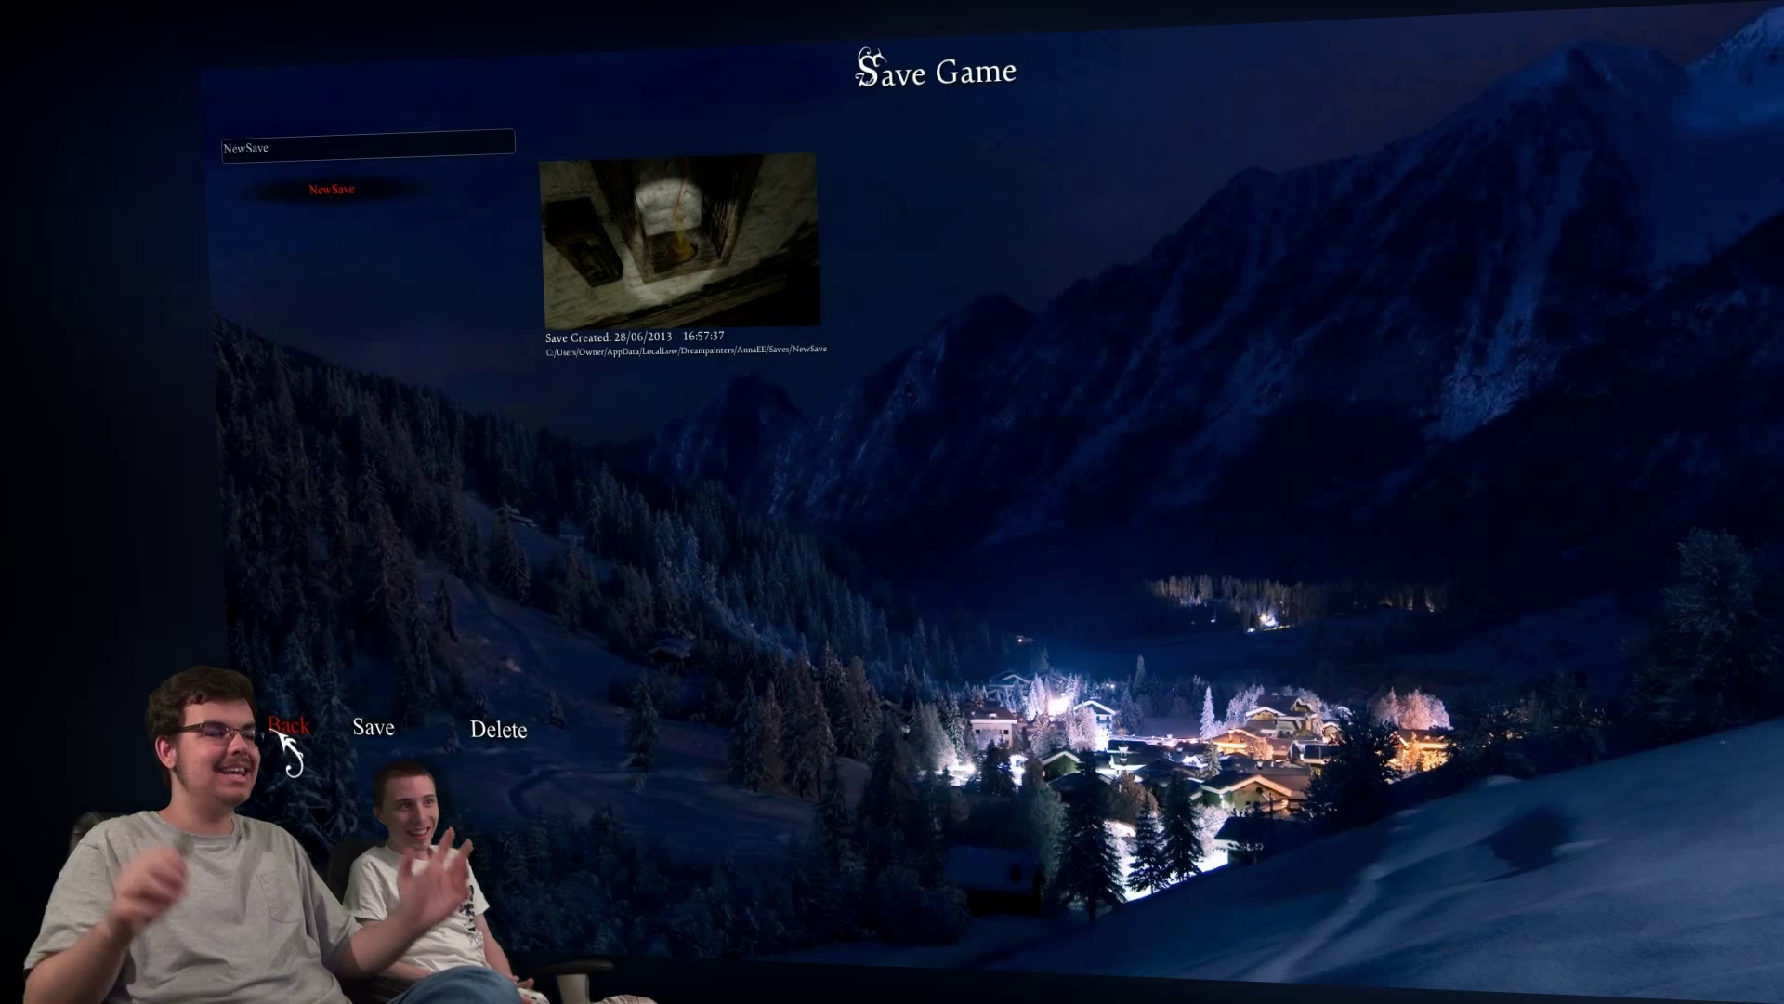
Leave the Save Game screen and resume play from the pause menu.
{"action": "left_click", "coordinate": [288, 729]}
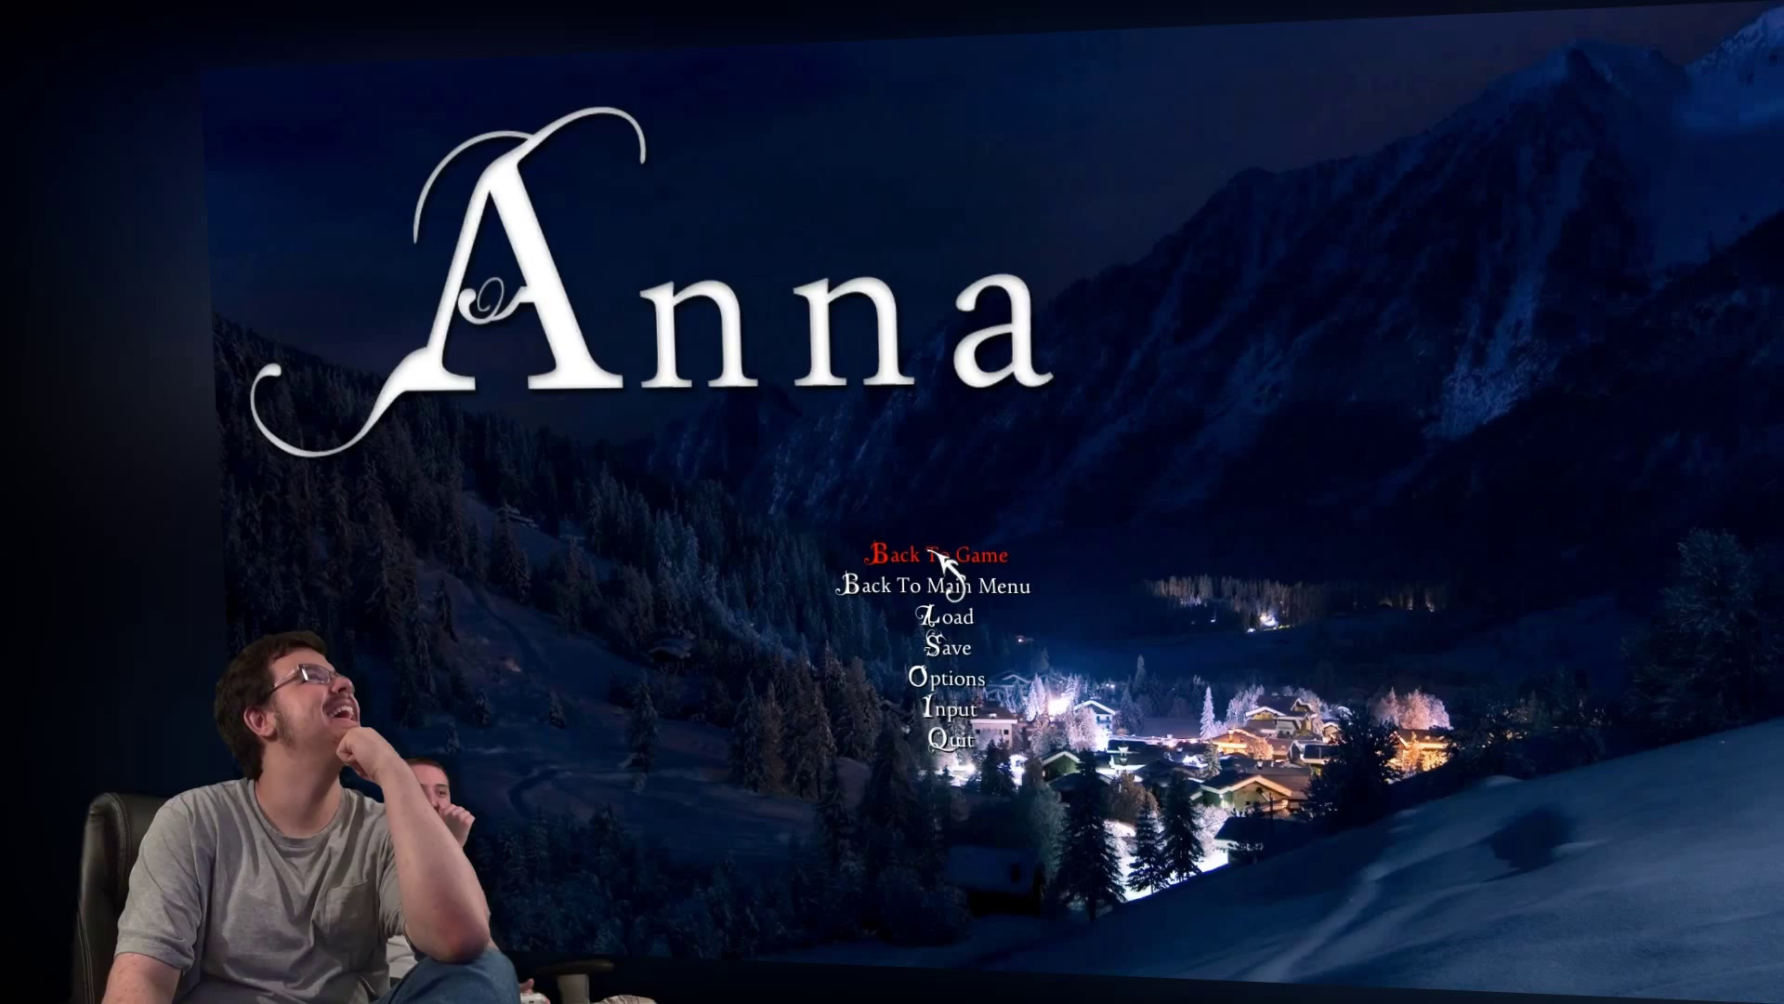
{"action": "left_click", "coordinate": [943, 558]}
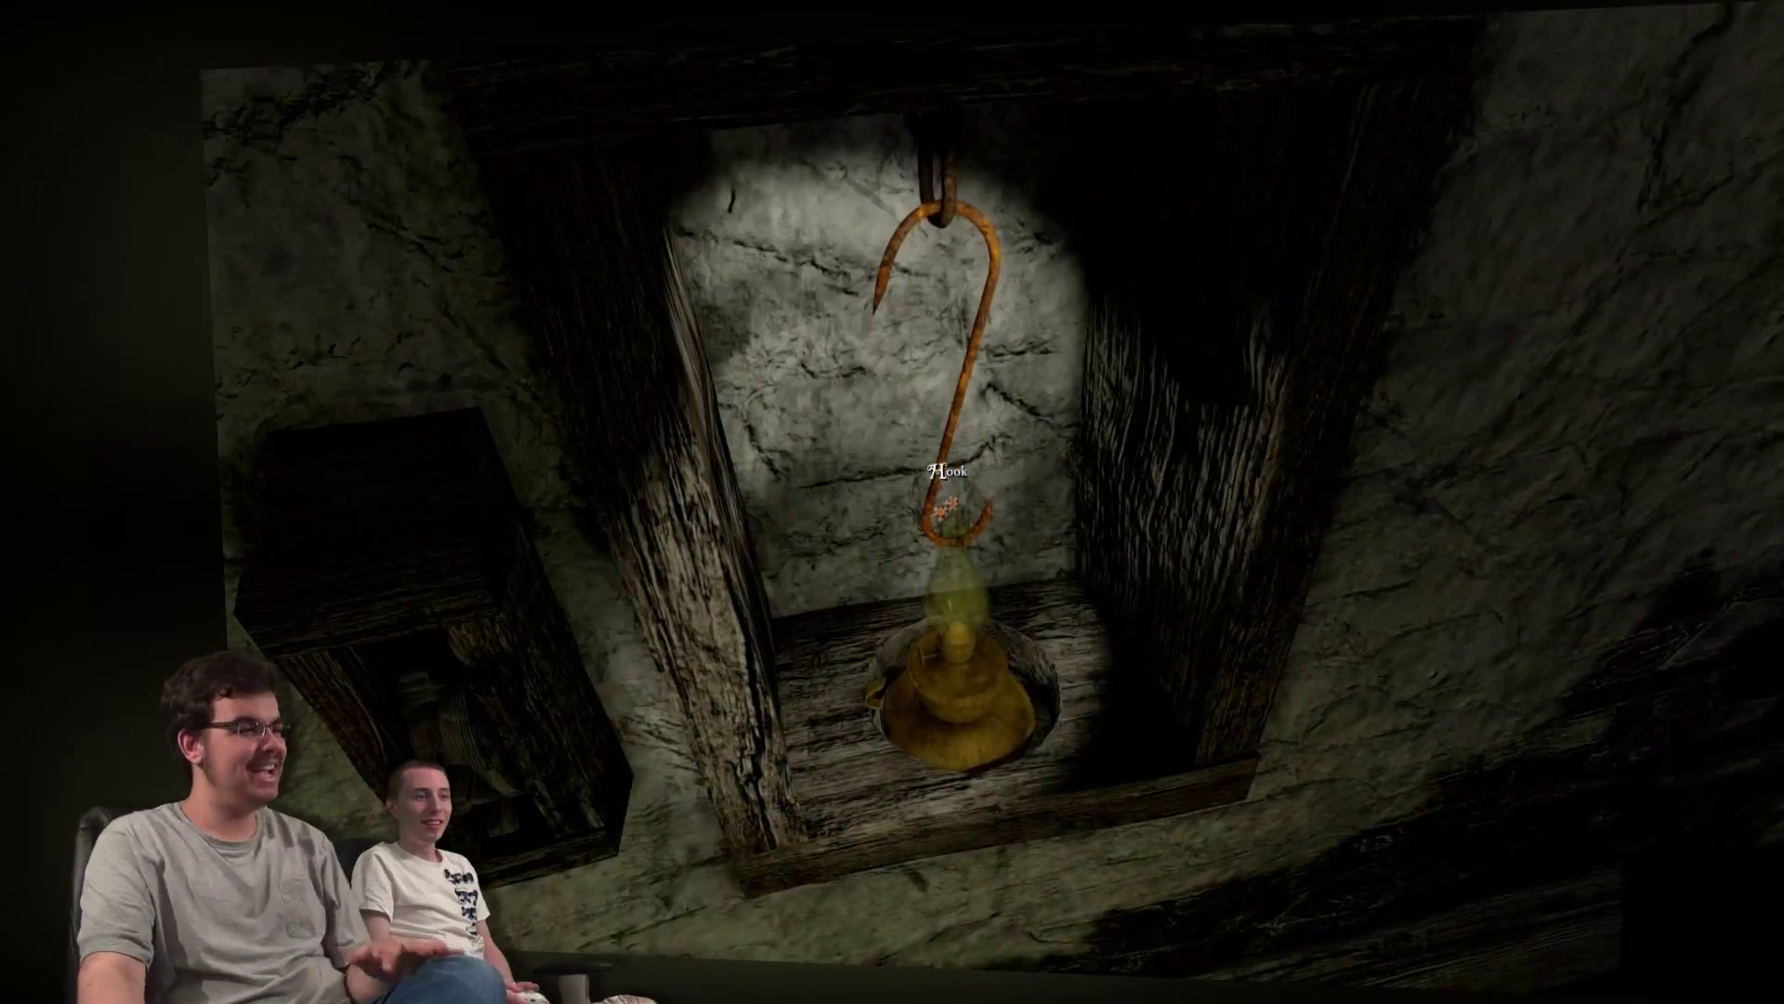
Open the inventory and try the held item on the lamp, then on the puddle roots.
{"action": "right_click", "coordinate": [892, 502]}
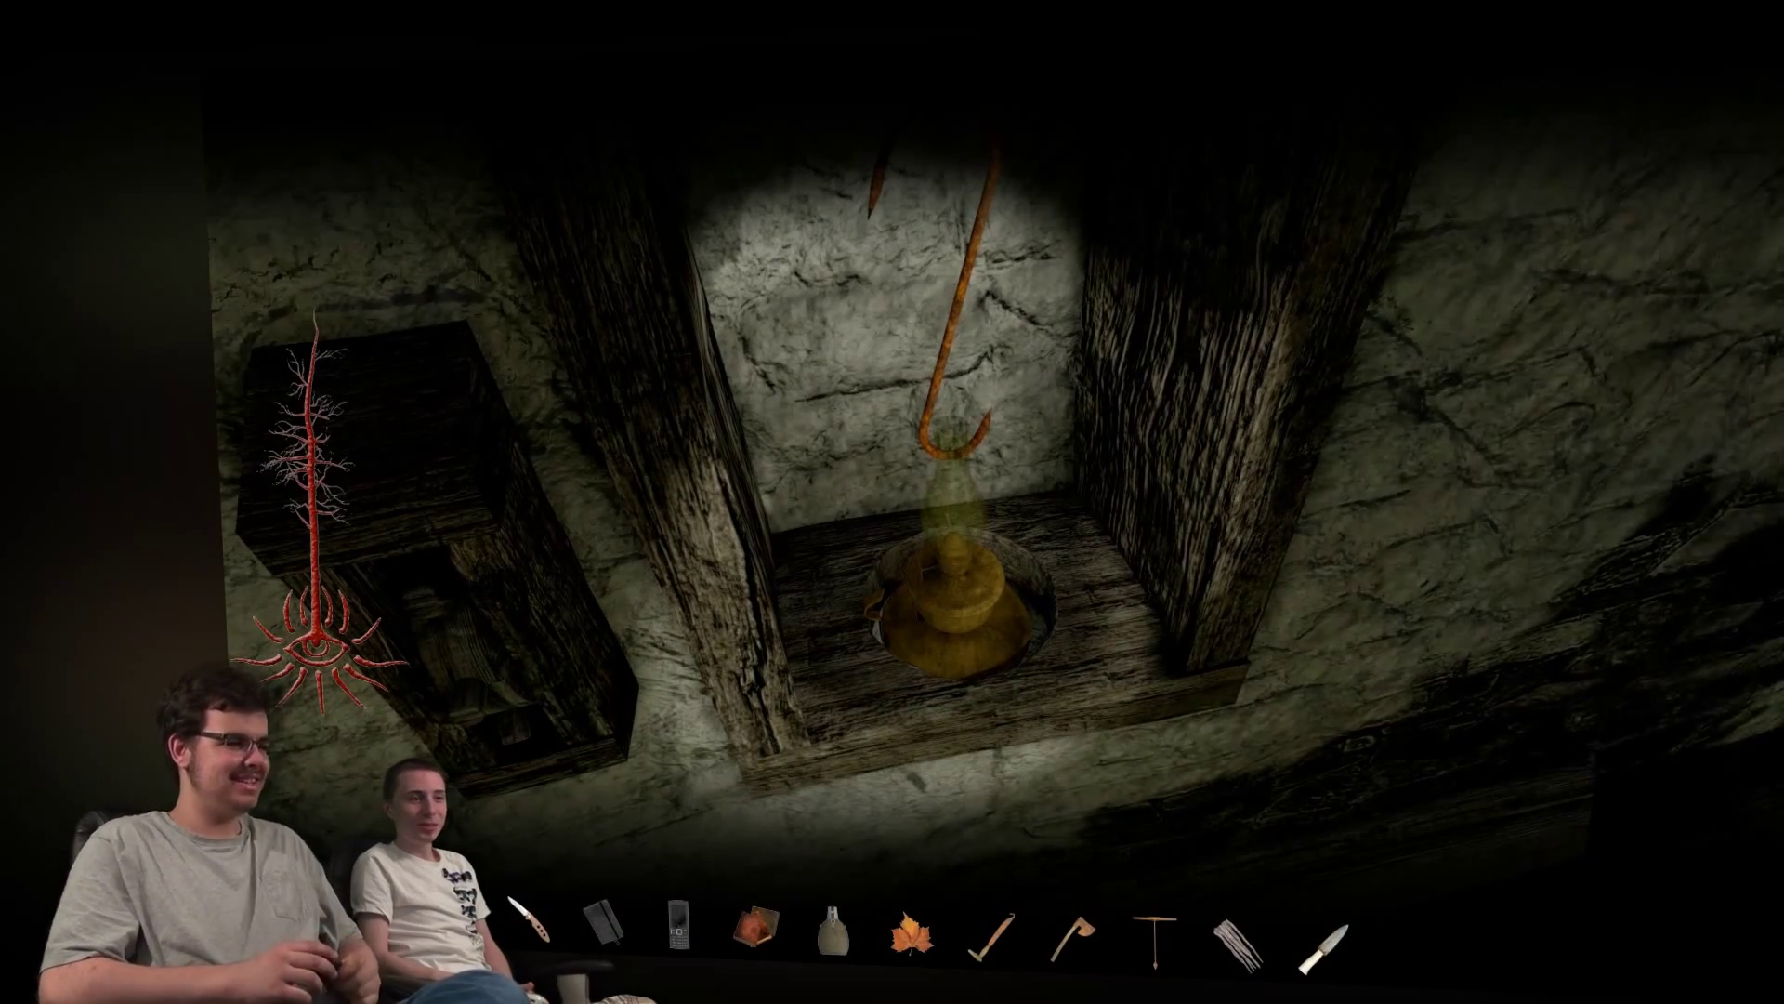
{"action": "left_click", "coordinate": [967, 575]}
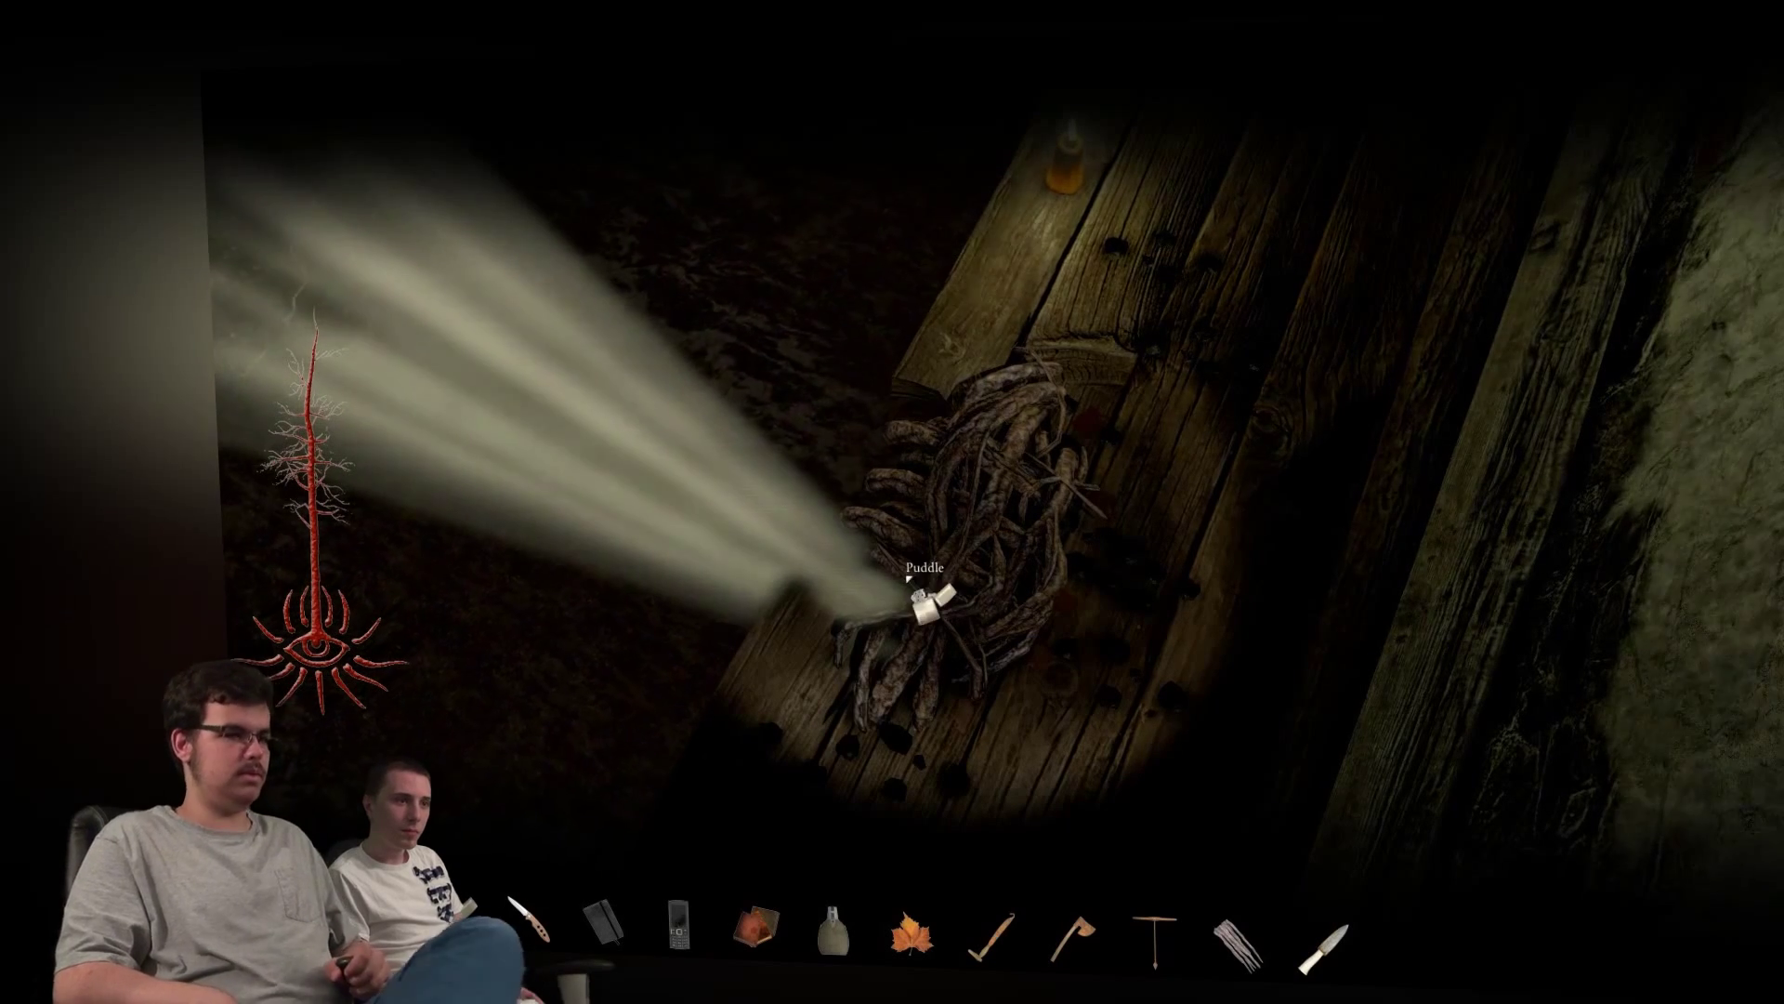
{"action": "left_click", "coordinate": [924, 603]}
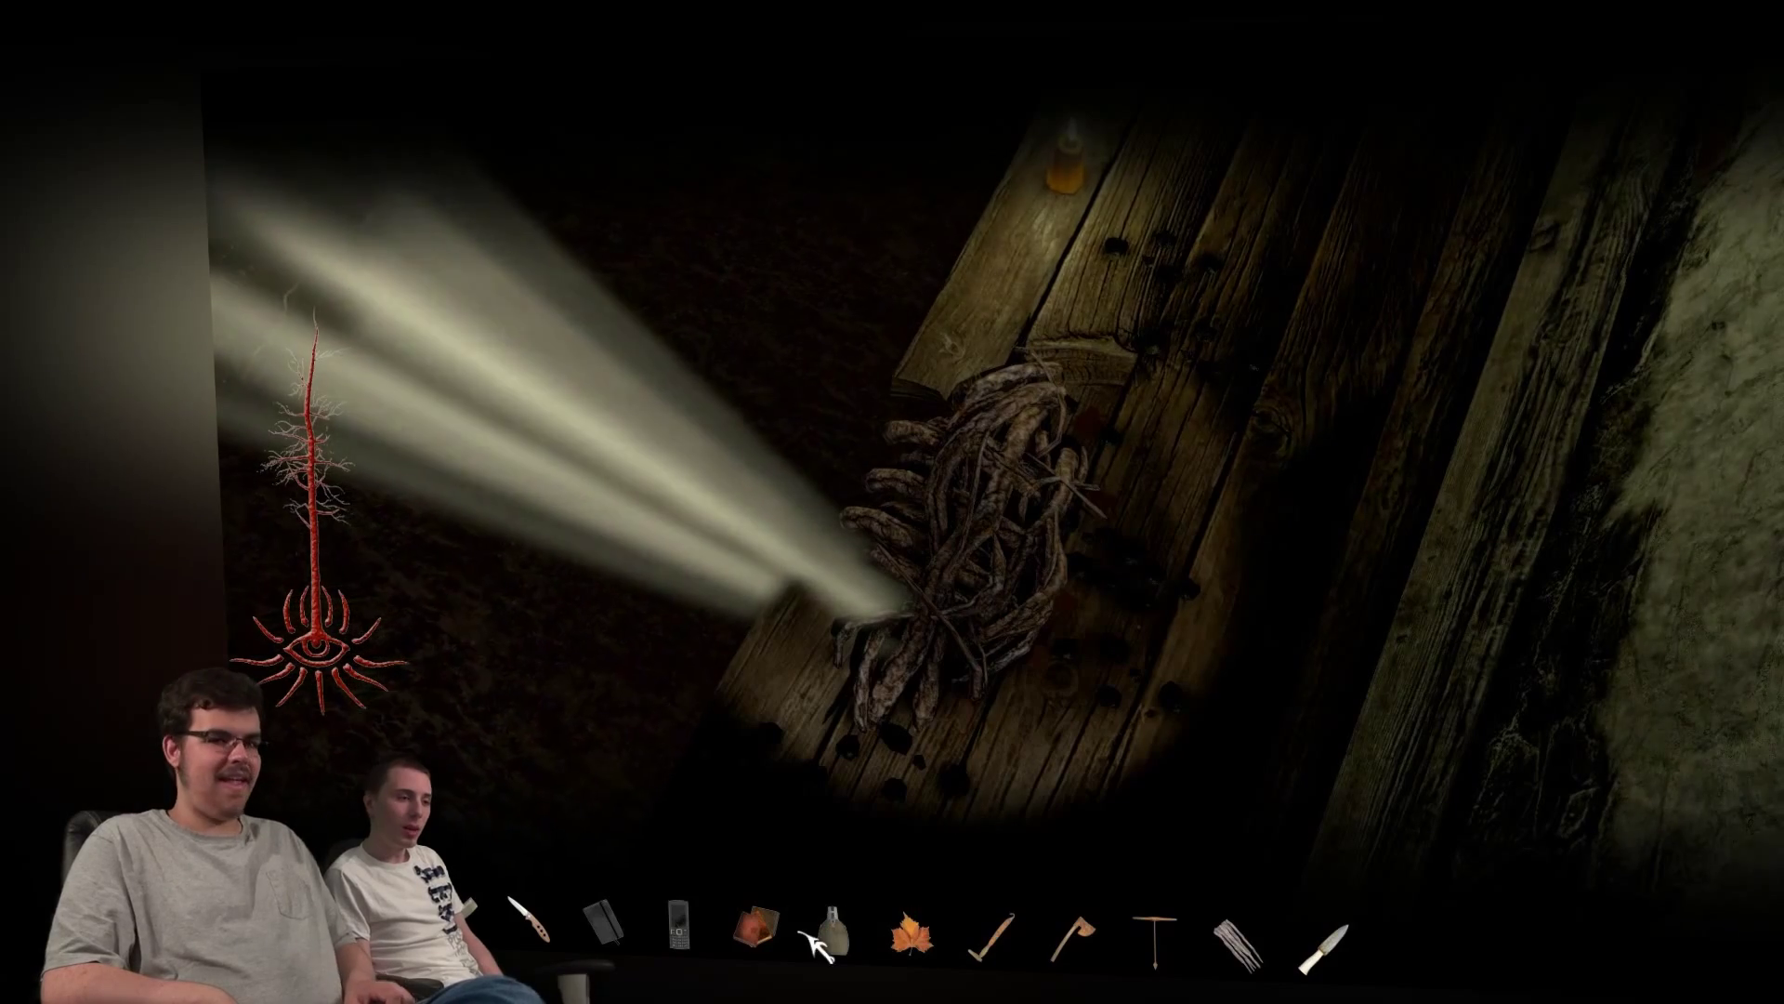
Back out of the roots close-up and walk through the broken door to the broken table.
{"action": "right_click", "coordinate": [754, 404]}
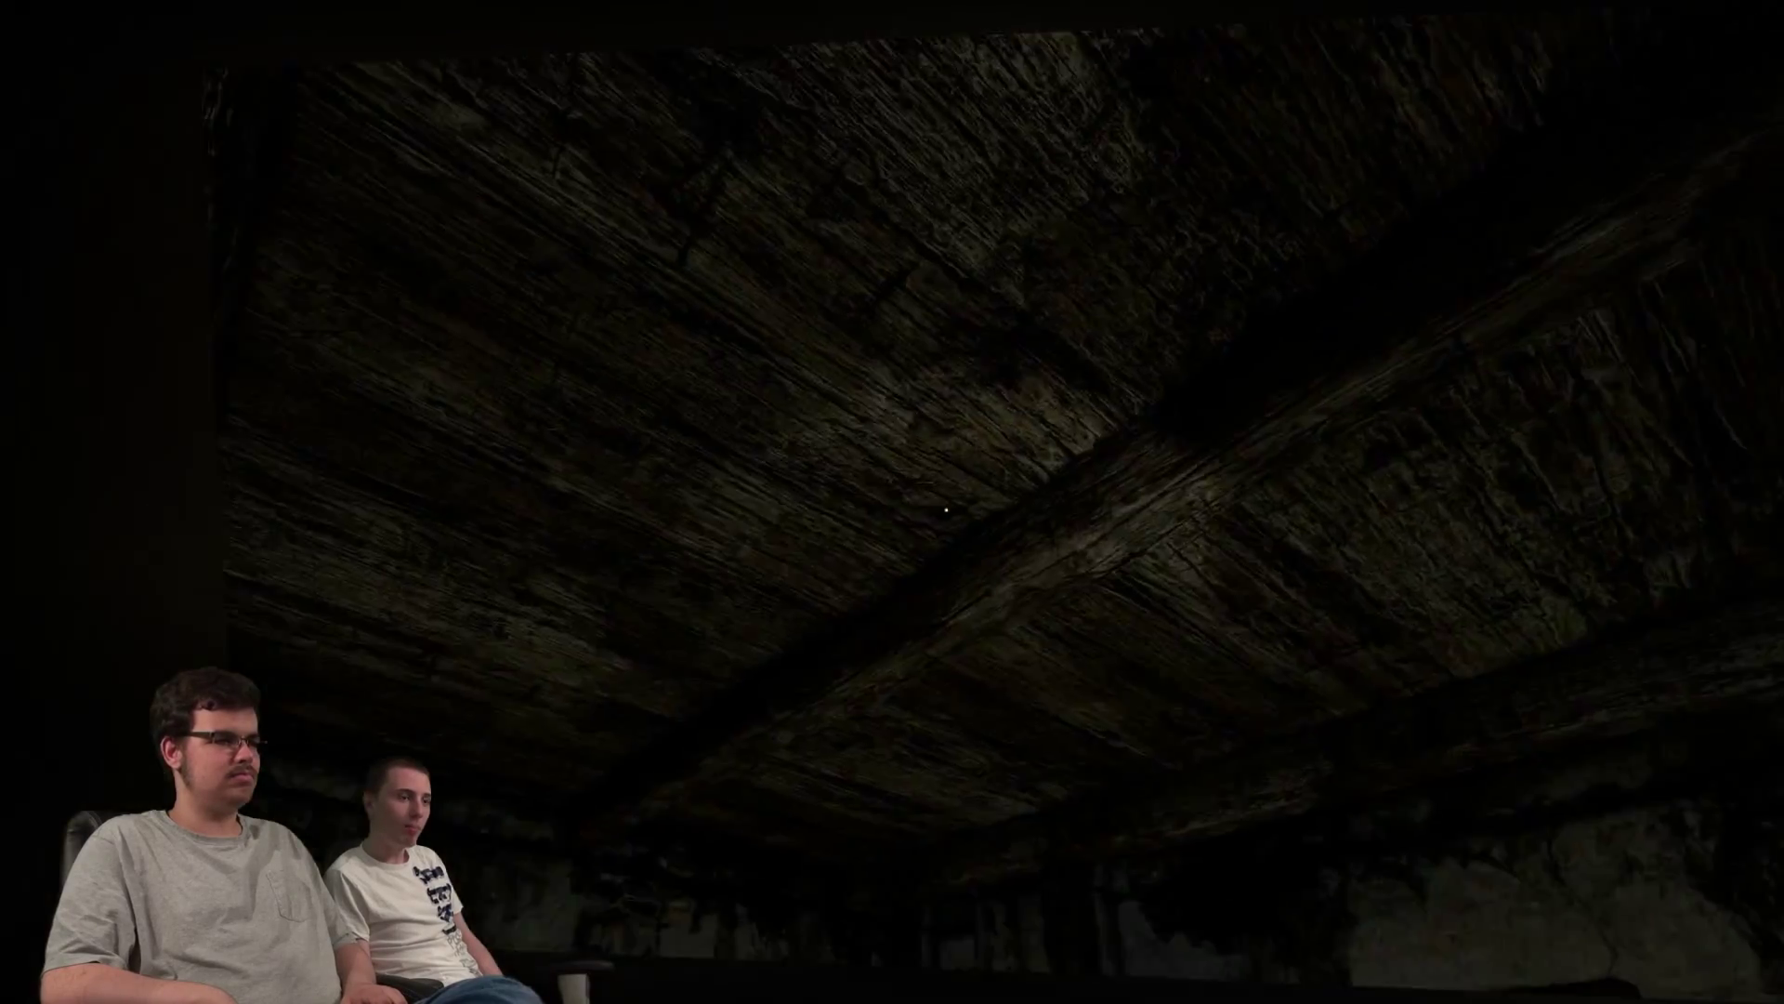
{"action": "left_click_drag", "start_coordinate": [945, 511], "coordinate": [949, 508]}
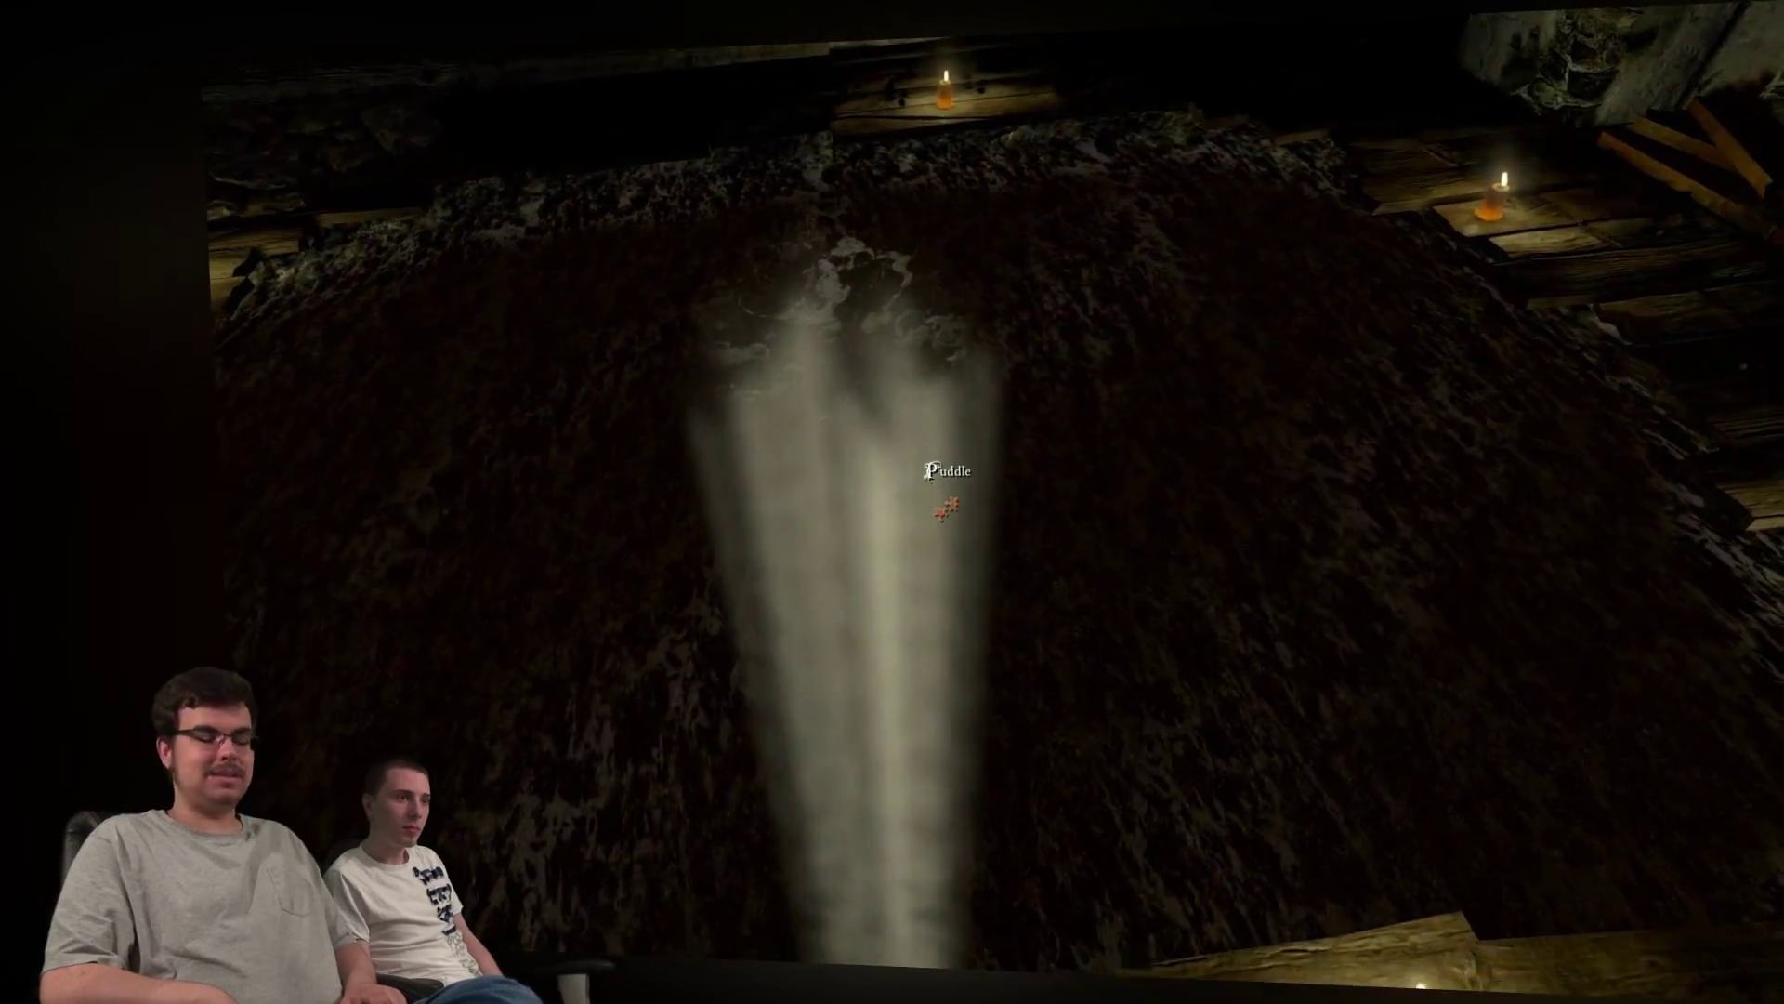
{"action": "left_click_drag", "start_coordinate": [946, 509], "coordinate": [945, 511]}
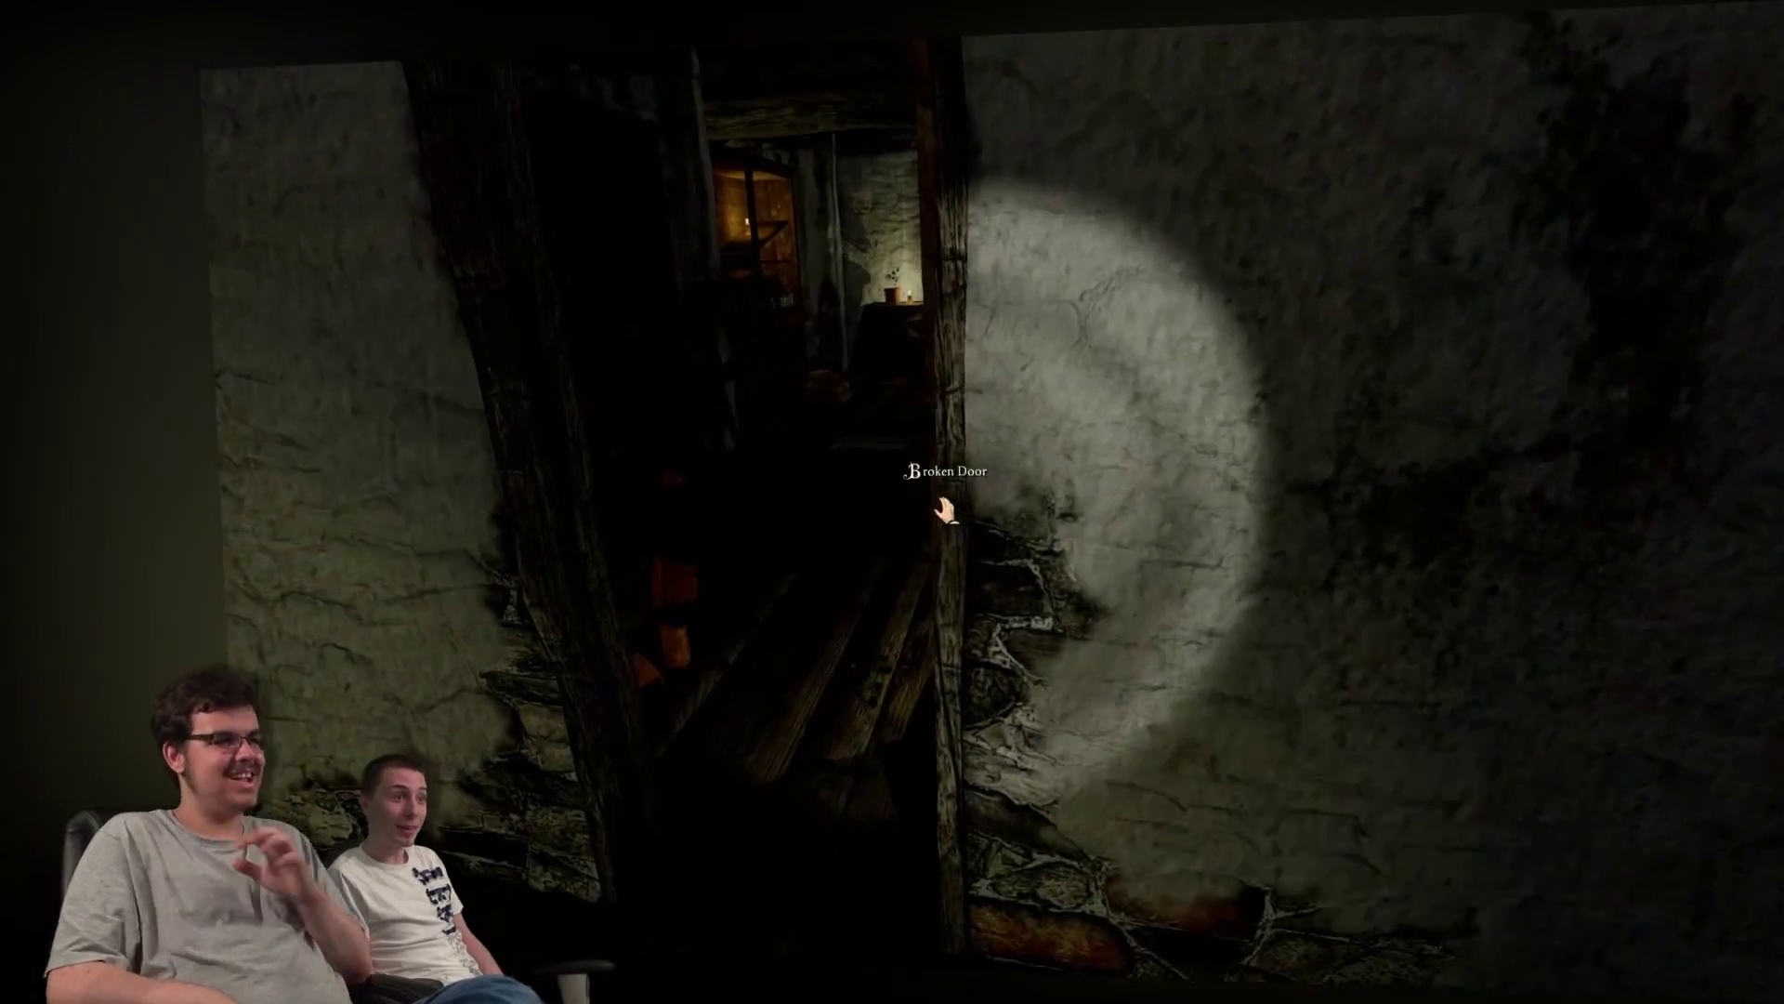
{"action": "key", "text": "w"}
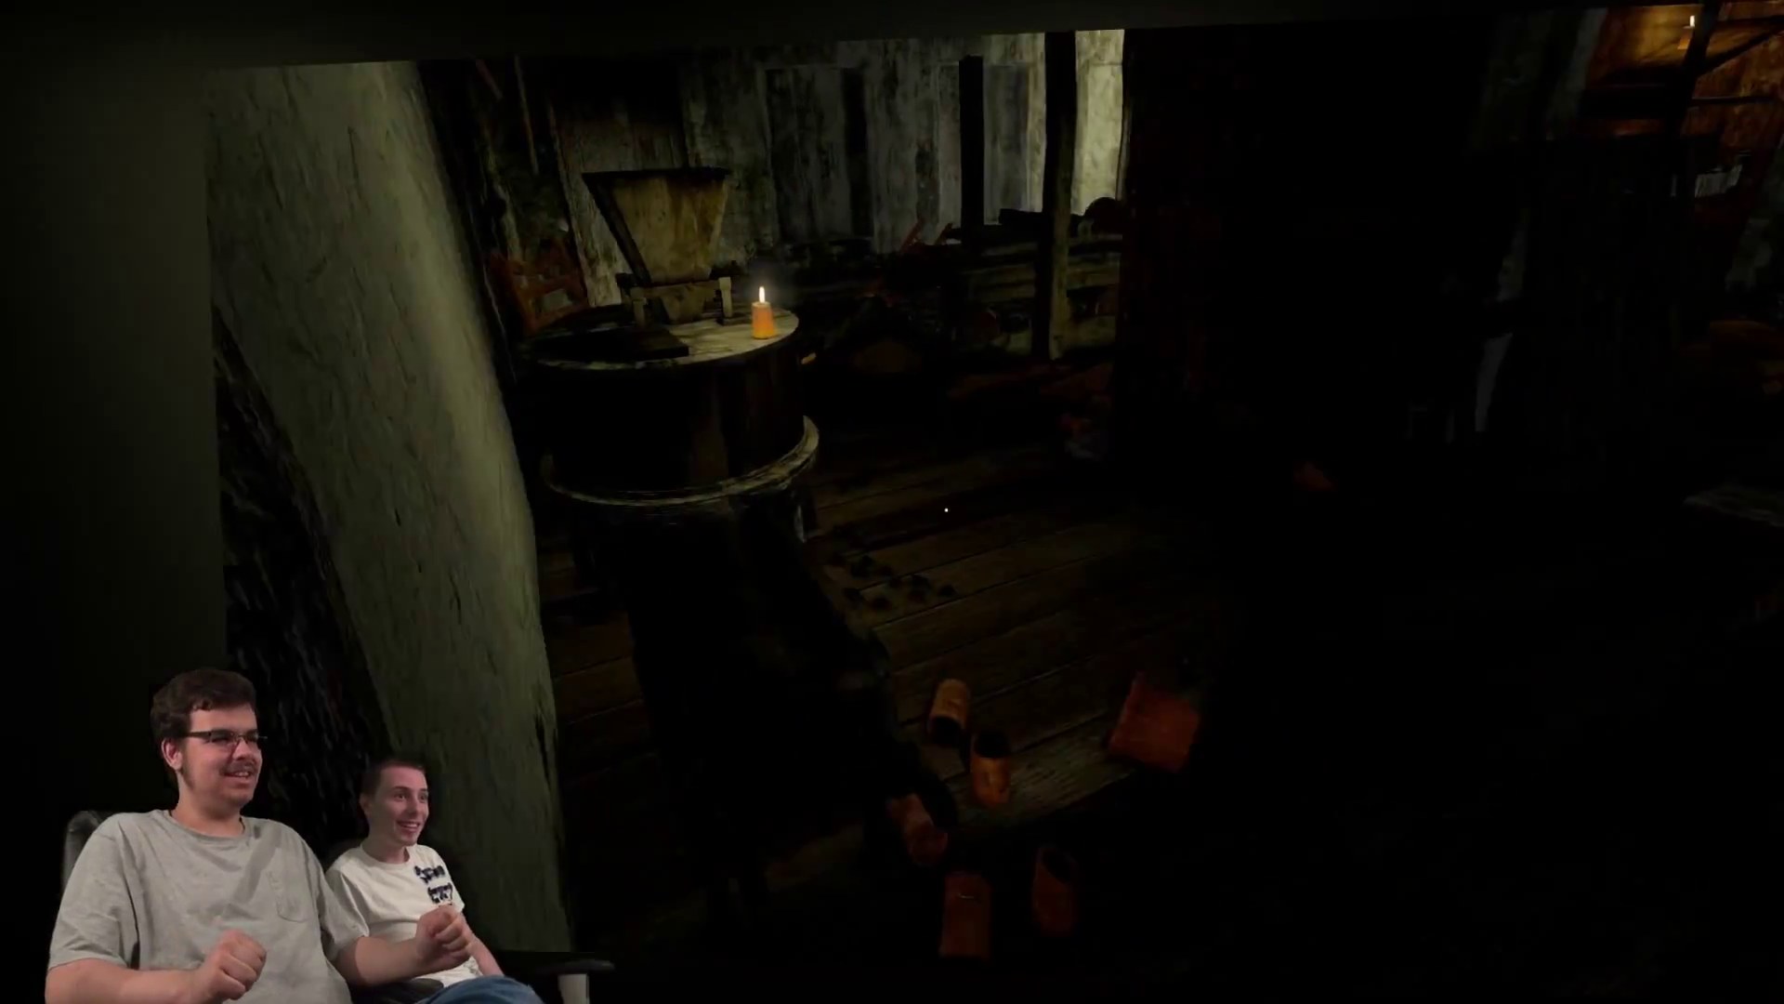
{"action": "left_click_drag", "start_coordinate": [946, 509], "coordinate": [946, 510]}
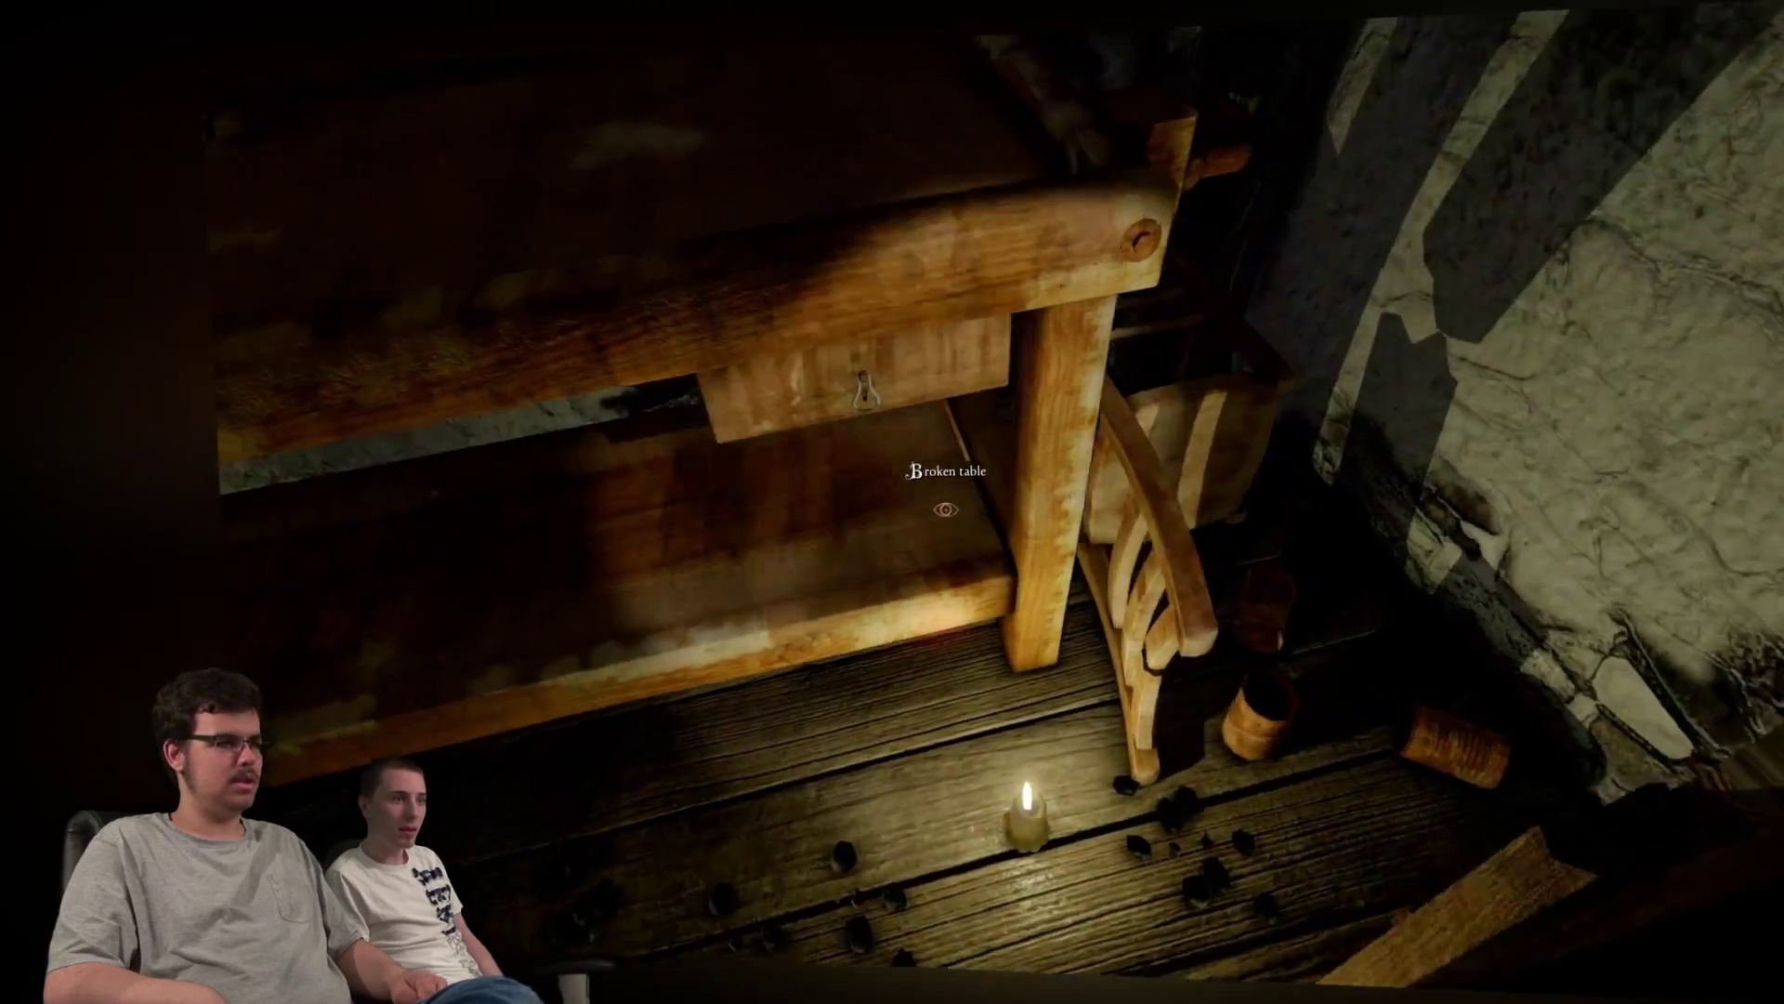
Take the axe from the inventory and try it on the table drawer.
{"action": "left_click_drag", "start_coordinate": [945, 510], "coordinate": [946, 511]}
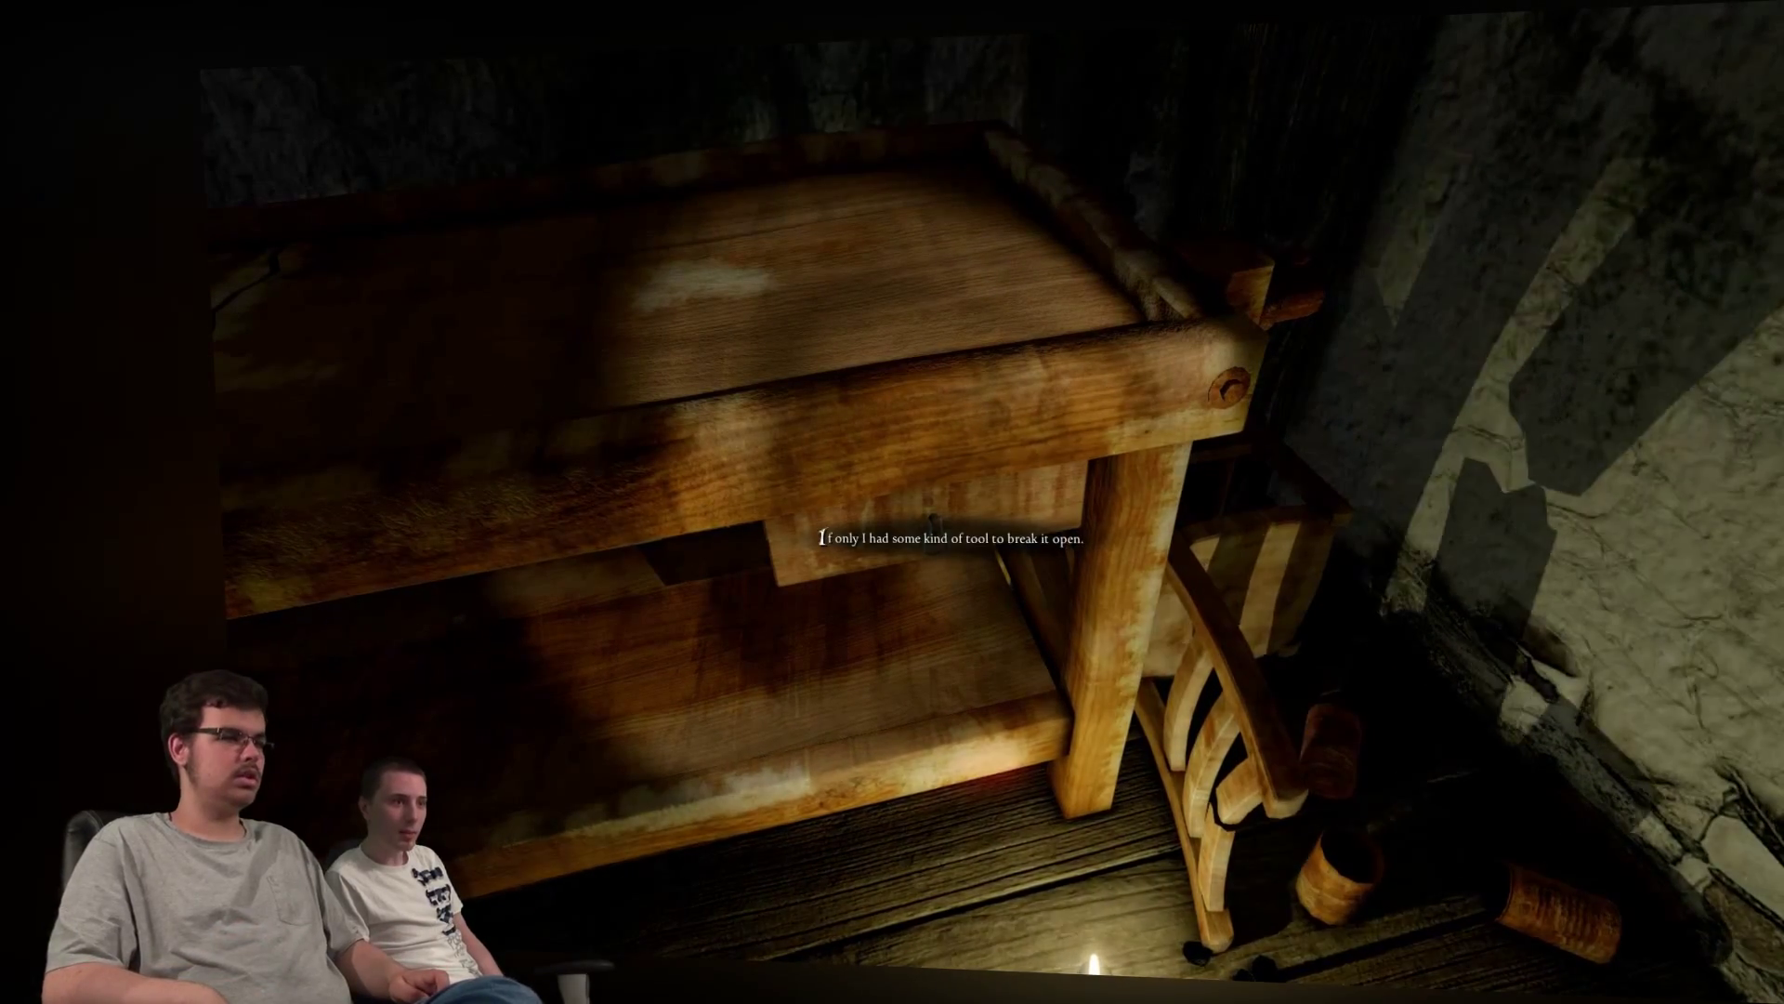
{"action": "key", "text": "Tab"}
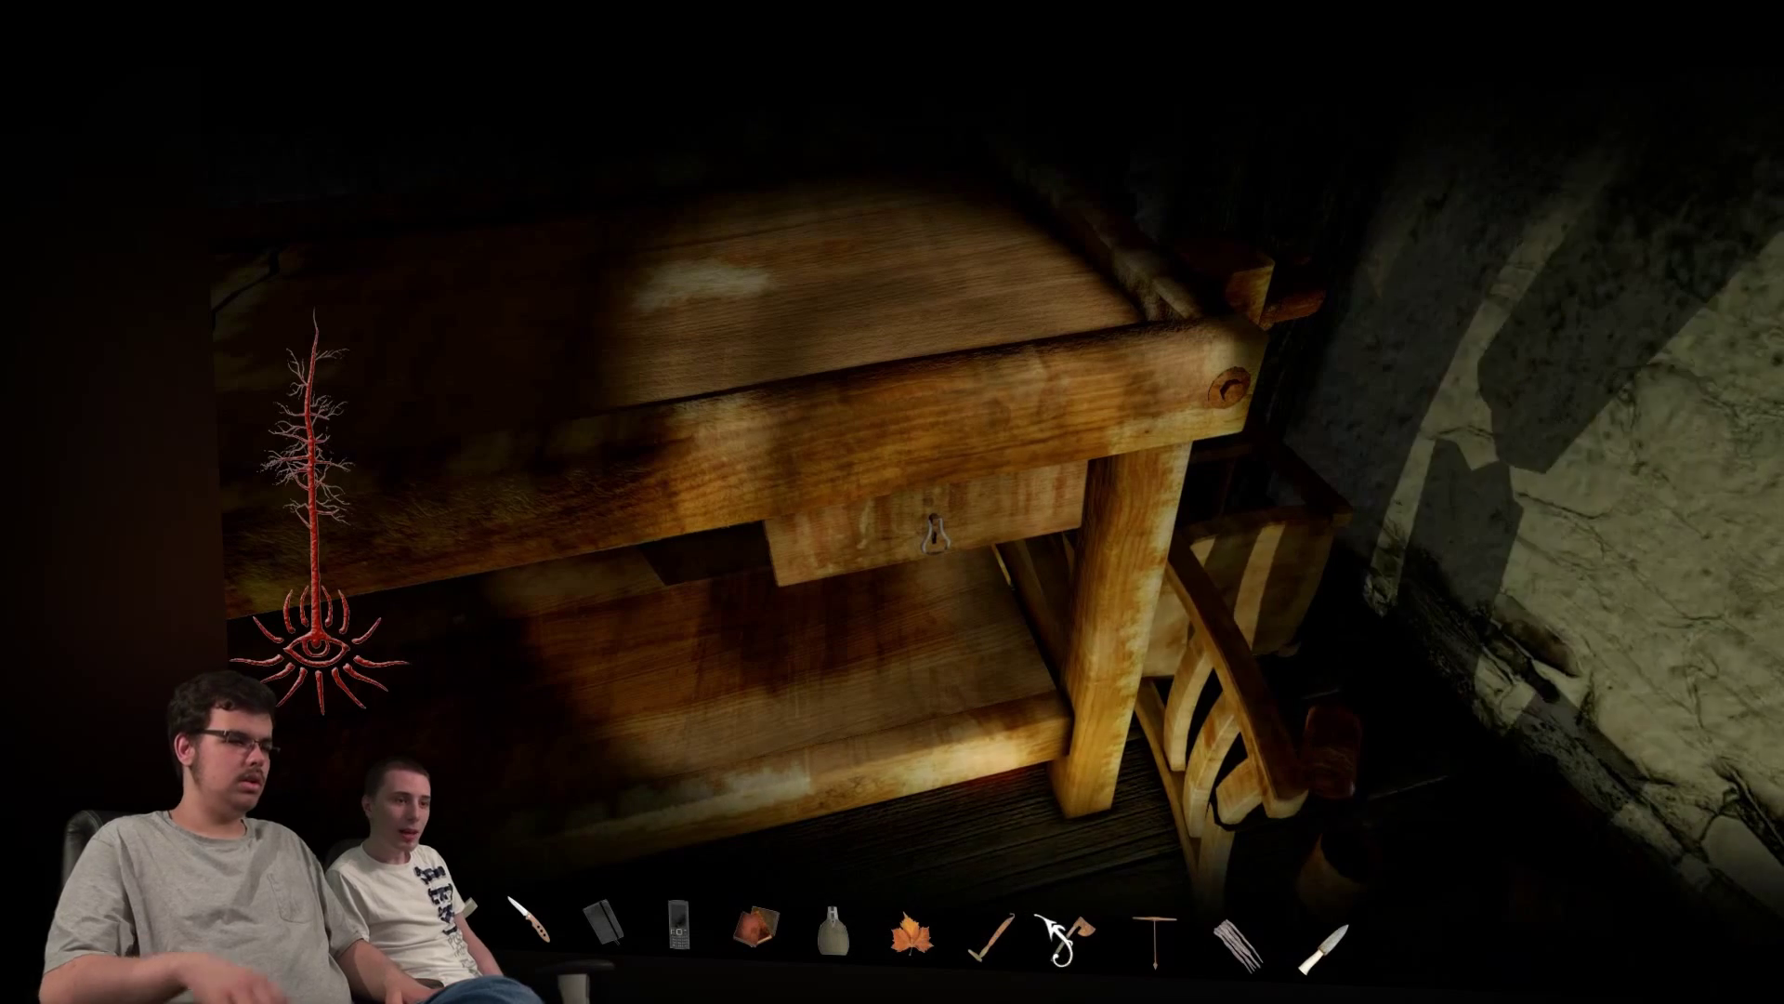
{"action": "left_click", "coordinate": [1060, 932]}
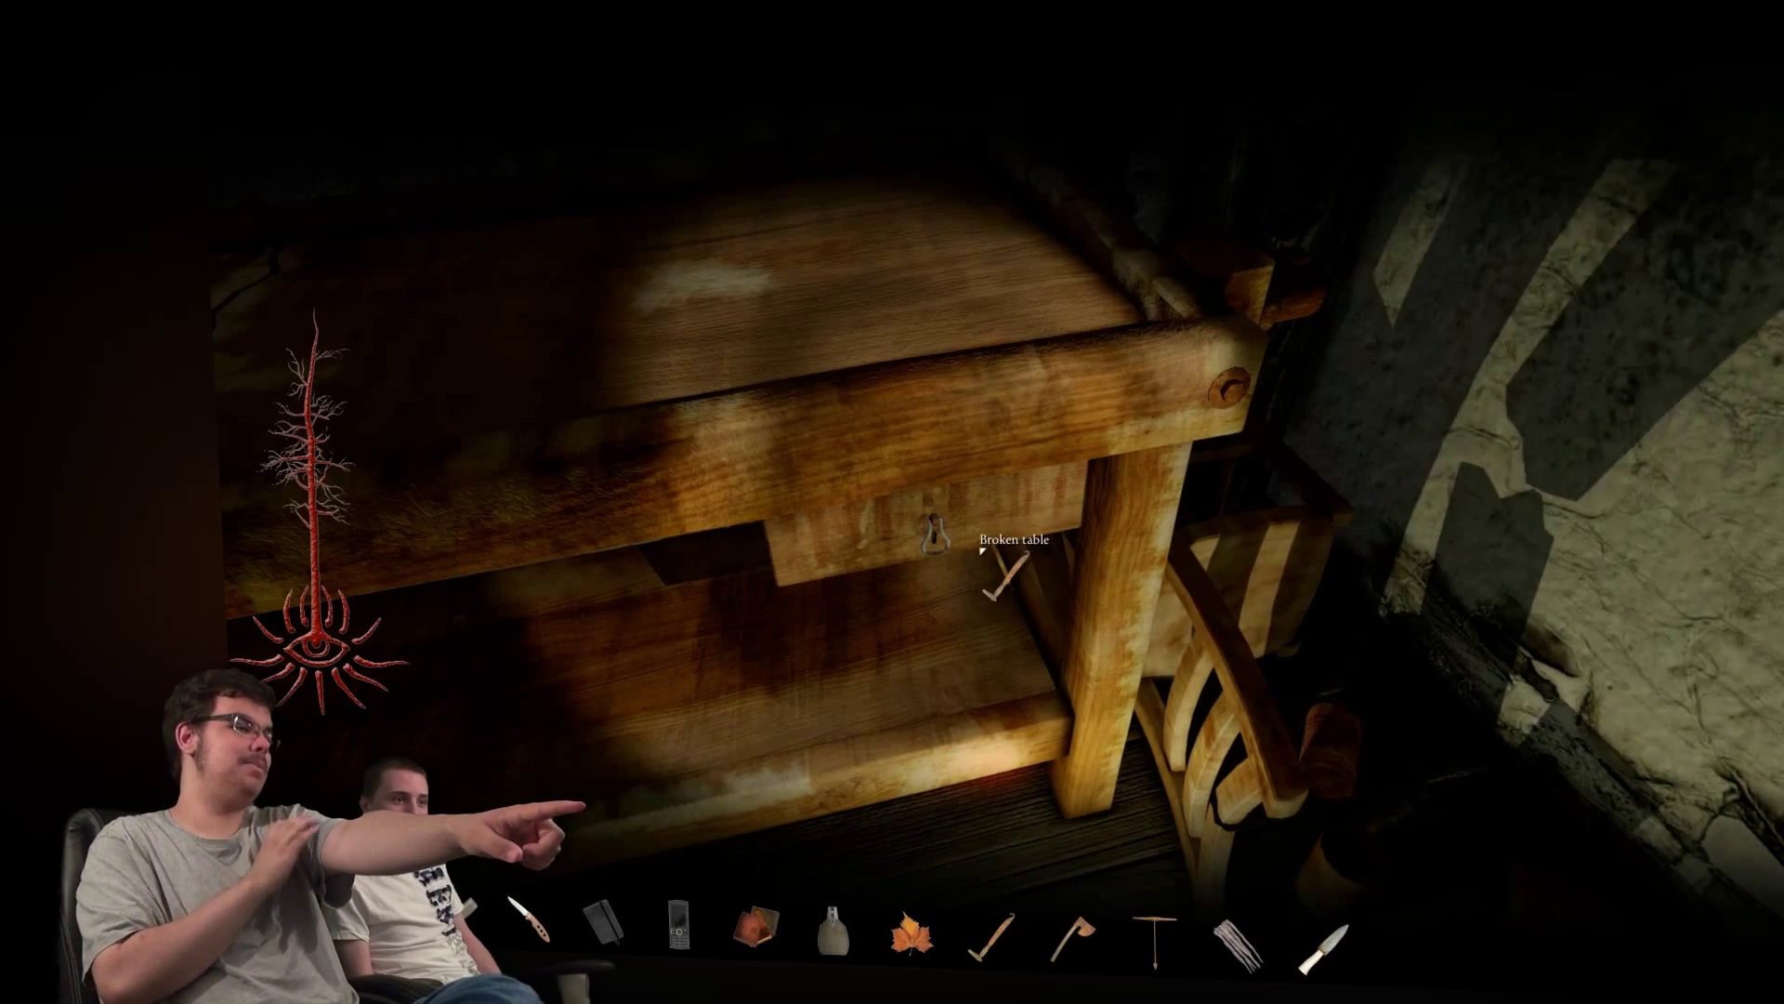
{"action": "left_click", "coordinate": [953, 516]}
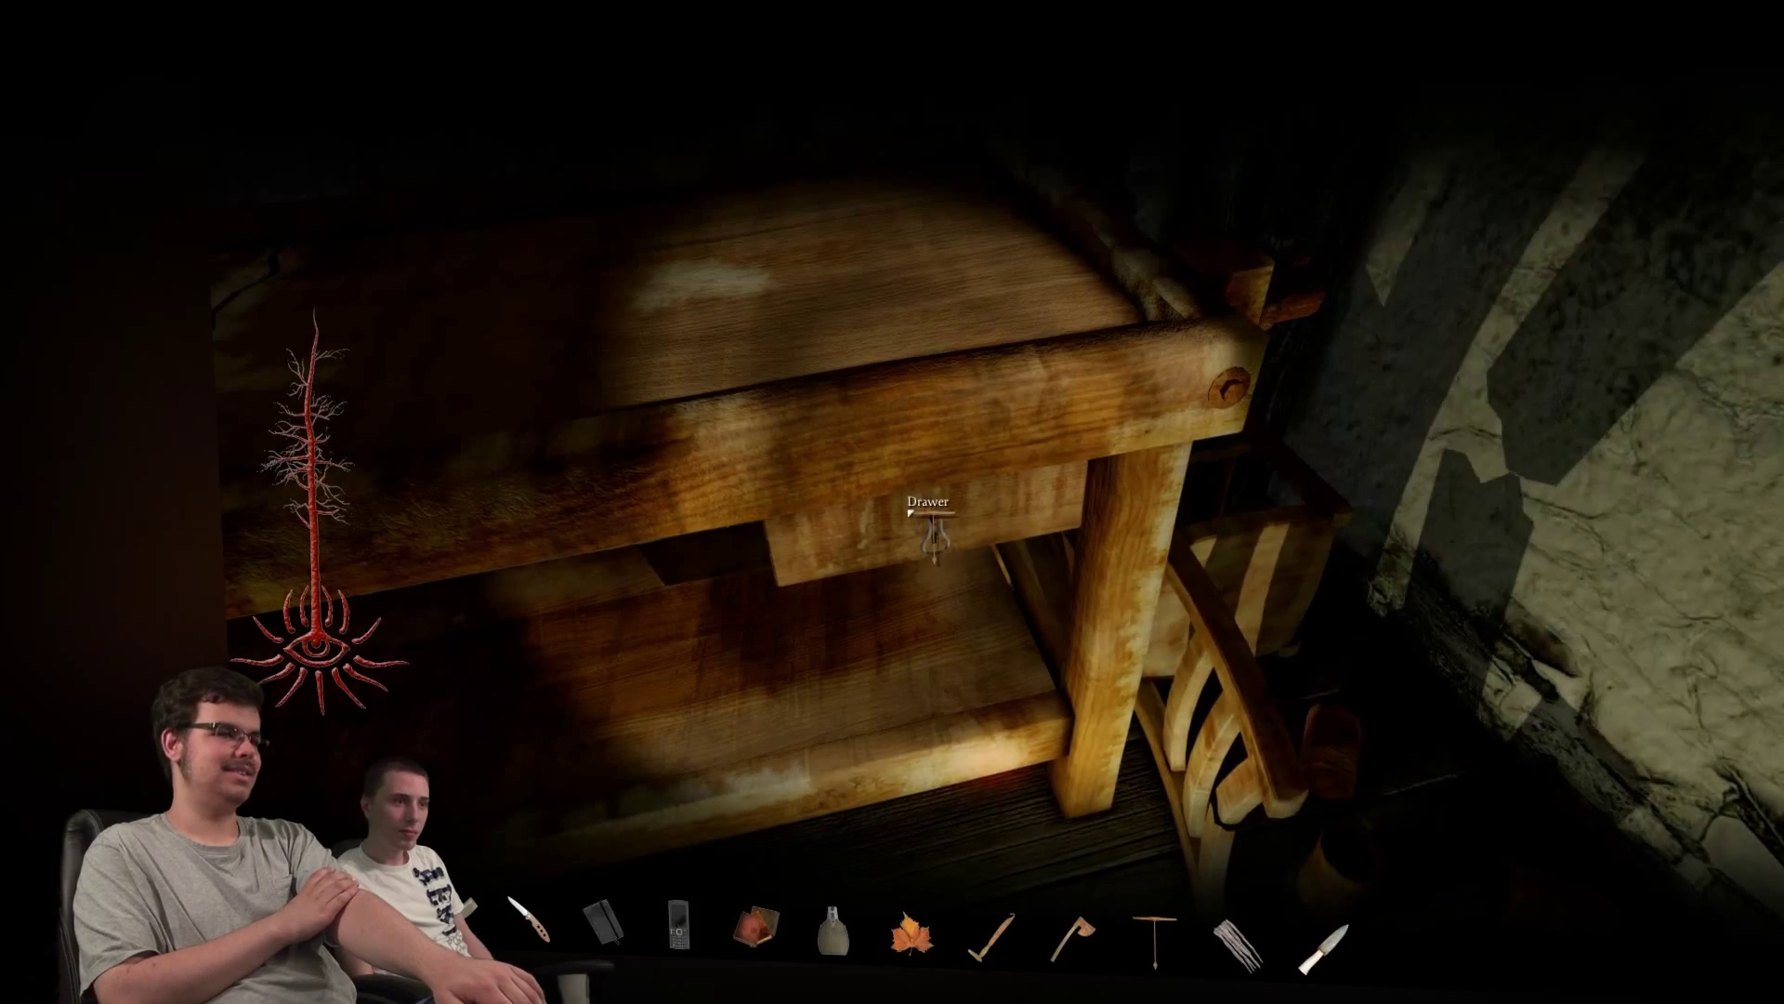
Open the table drawer and take the leaf and the box from it.
{"action": "key", "text": "Tab"}
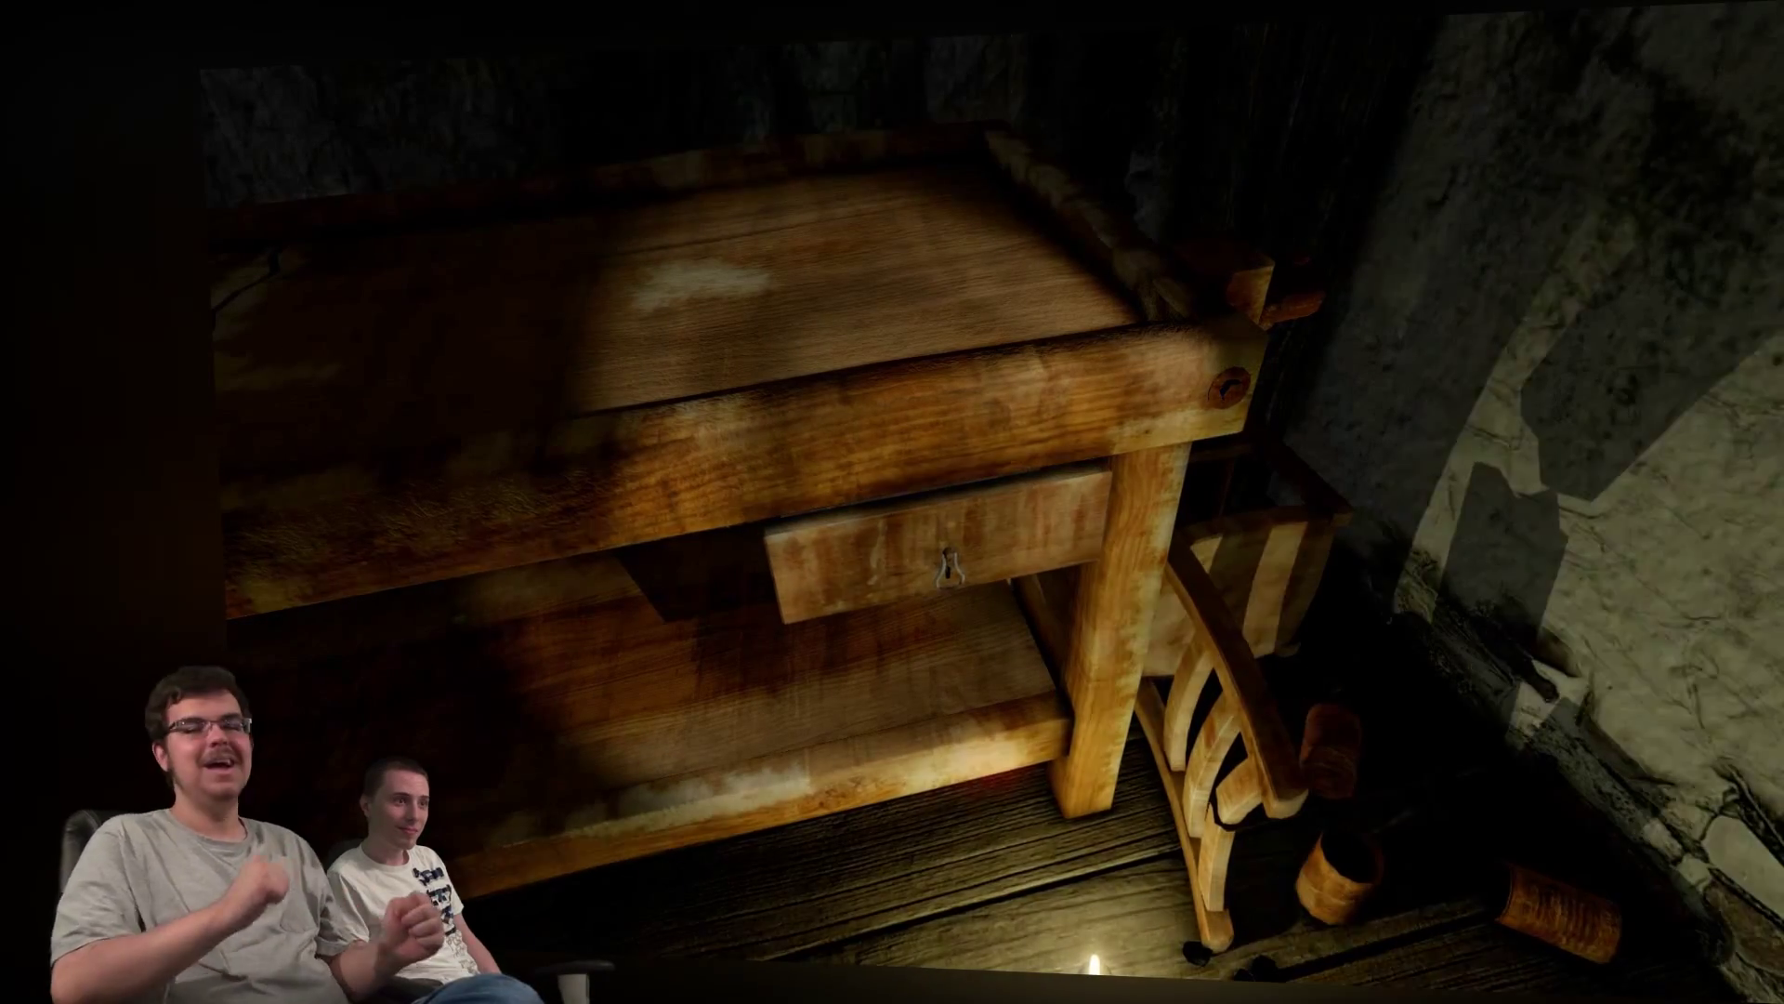
{"action": "left_click_drag", "start_coordinate": [931, 537], "coordinate": [945, 513]}
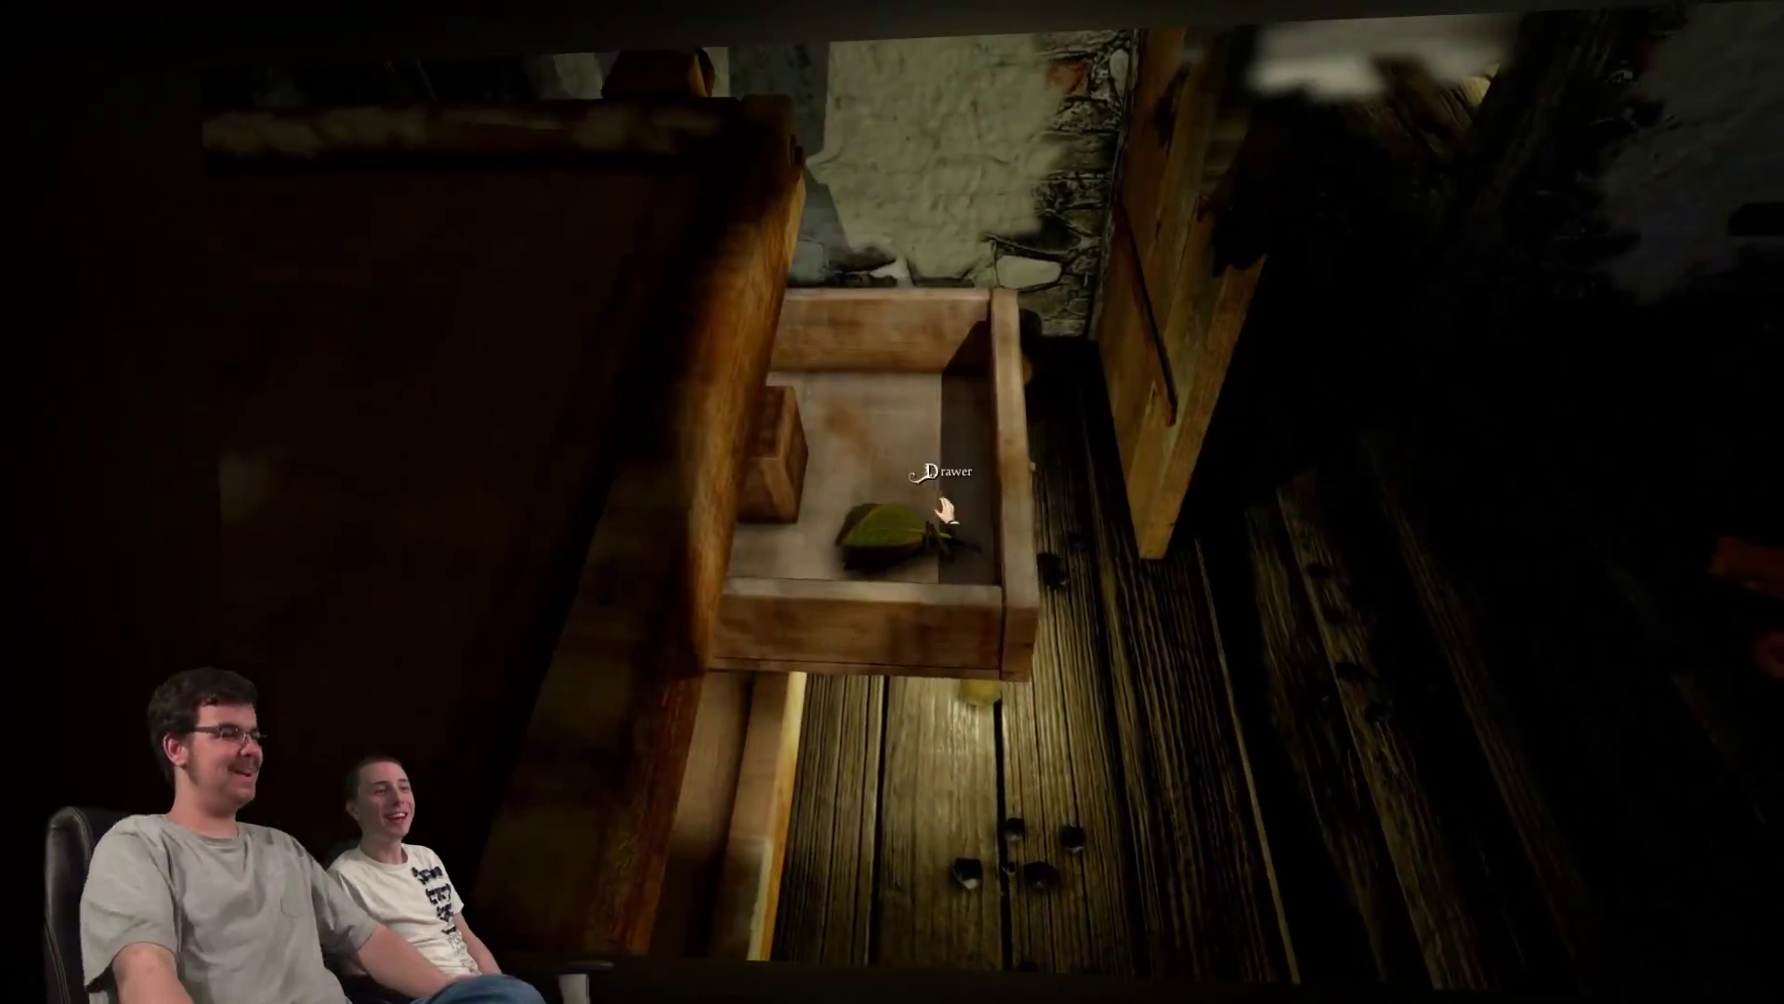
{"action": "left_click", "coordinate": [948, 418]}
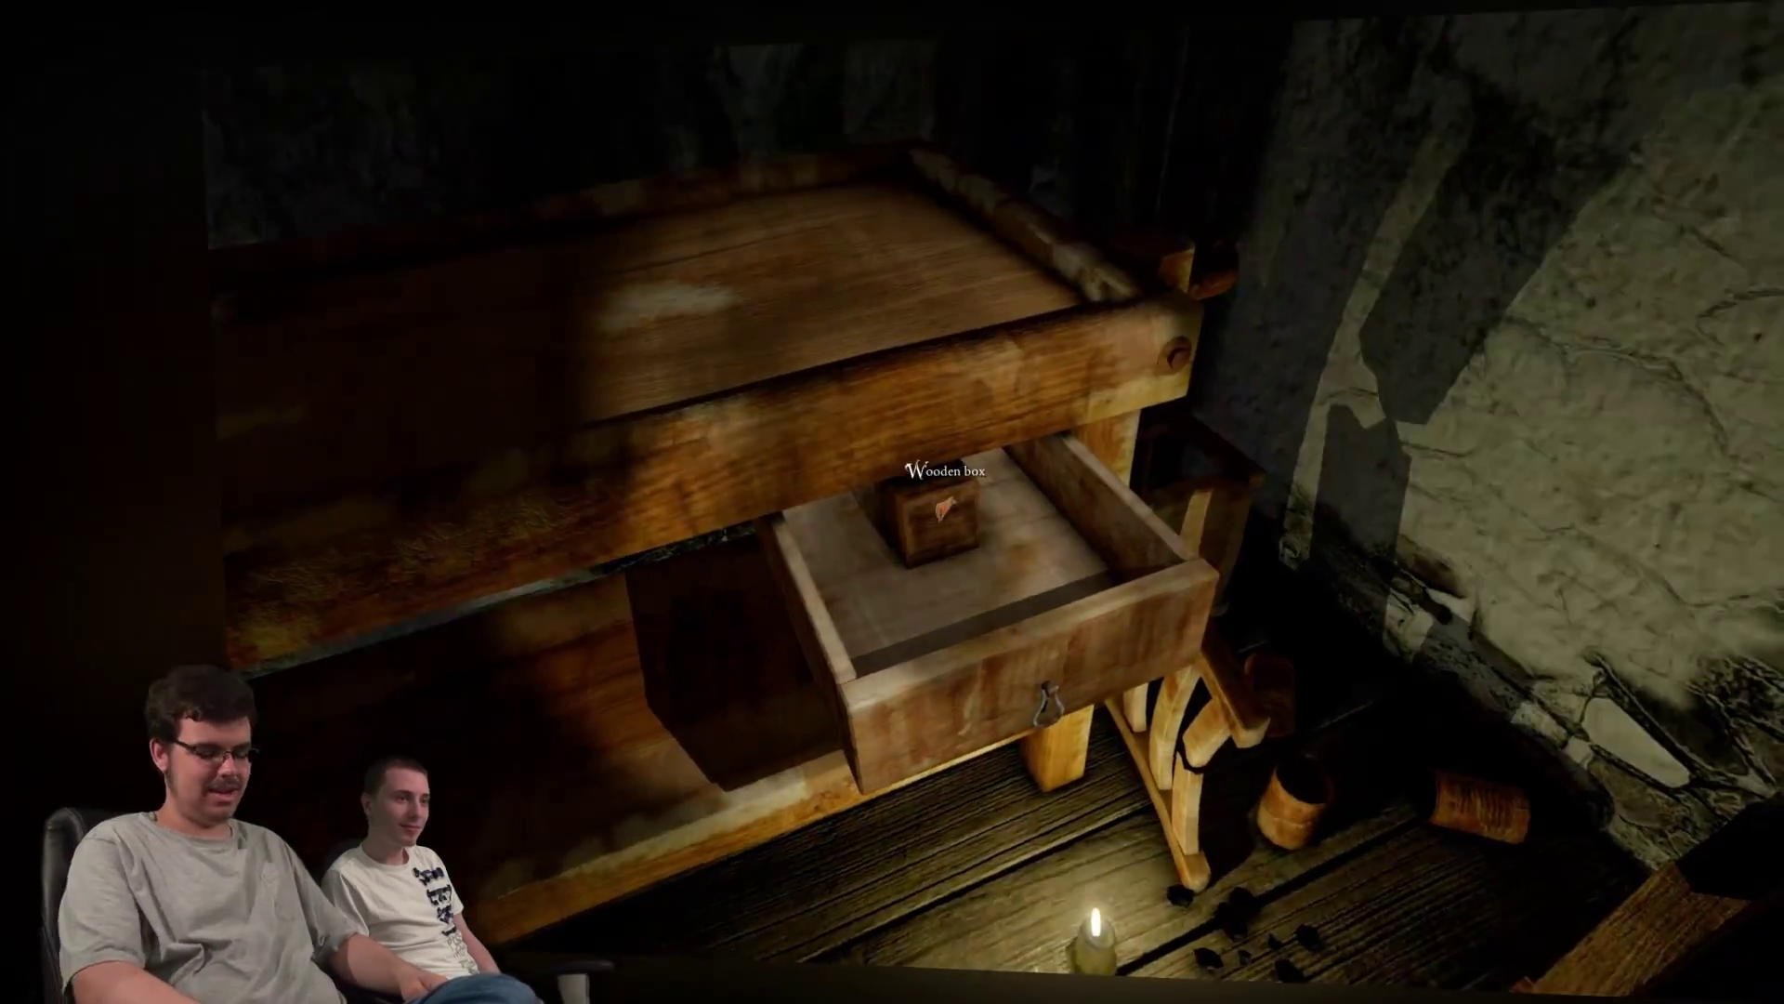
{"action": "left_click", "coordinate": [945, 513]}
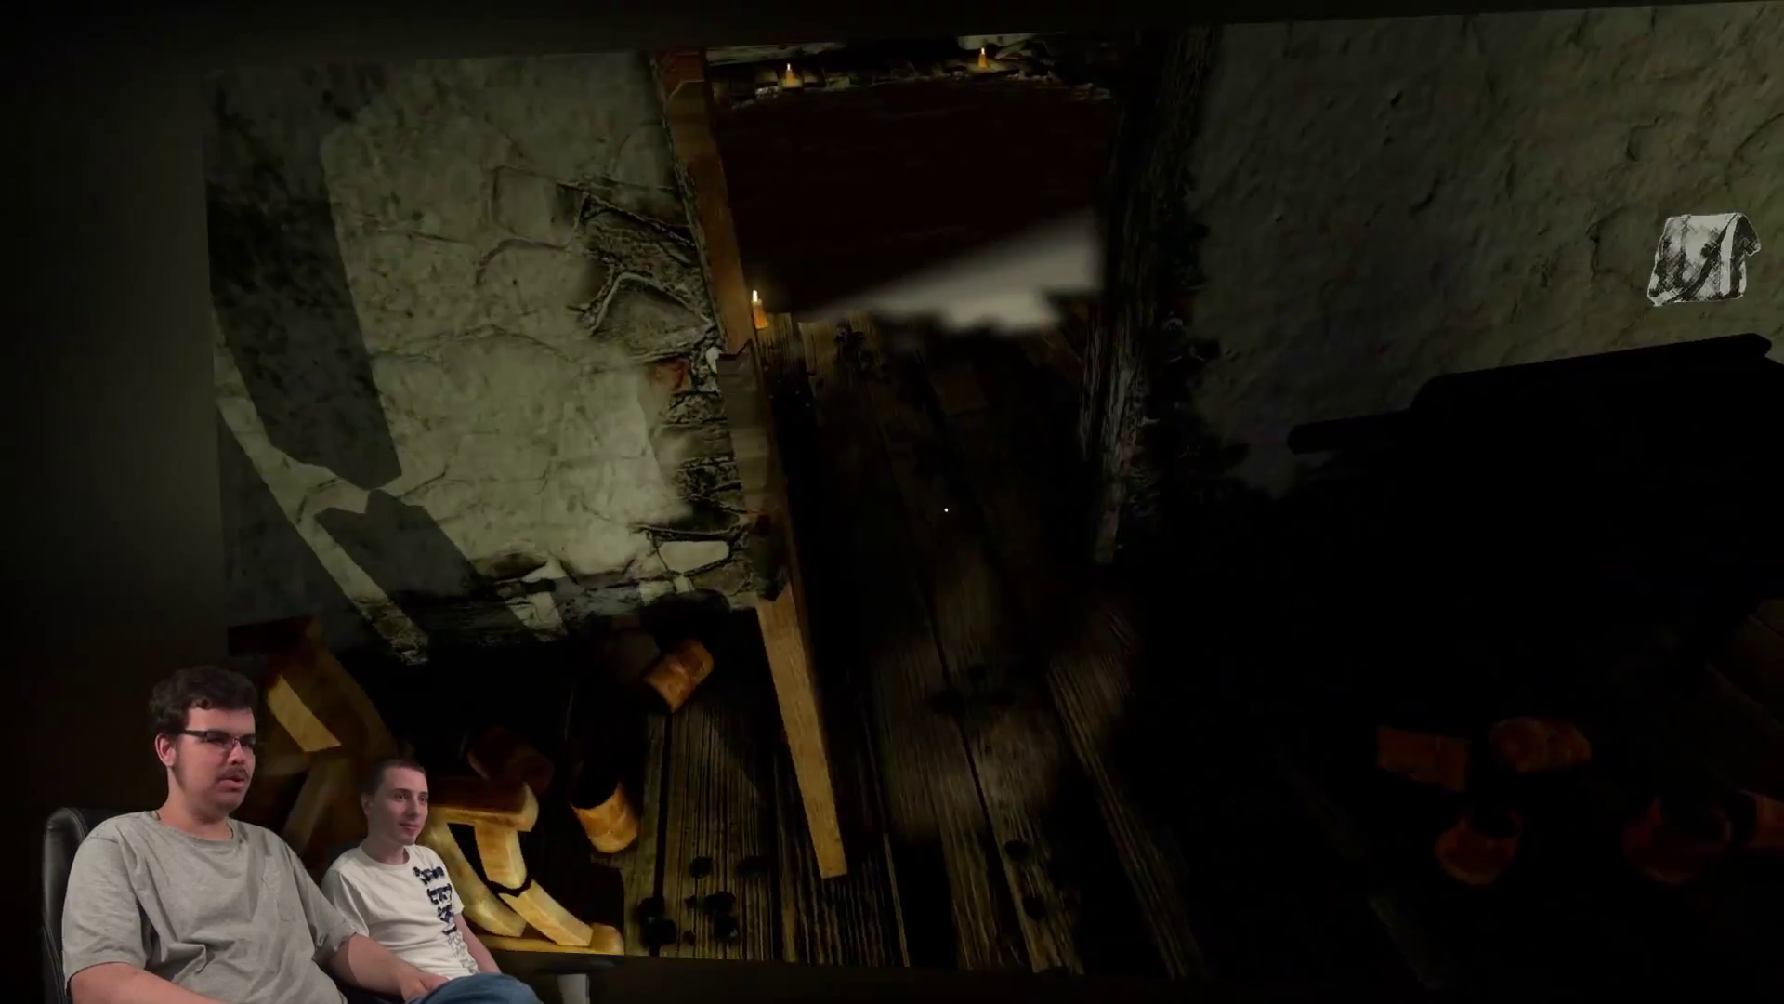
Place the box by the candle, then pull out and examine the wooden box in the wall slot.
{"action": "key", "text": "Tab"}
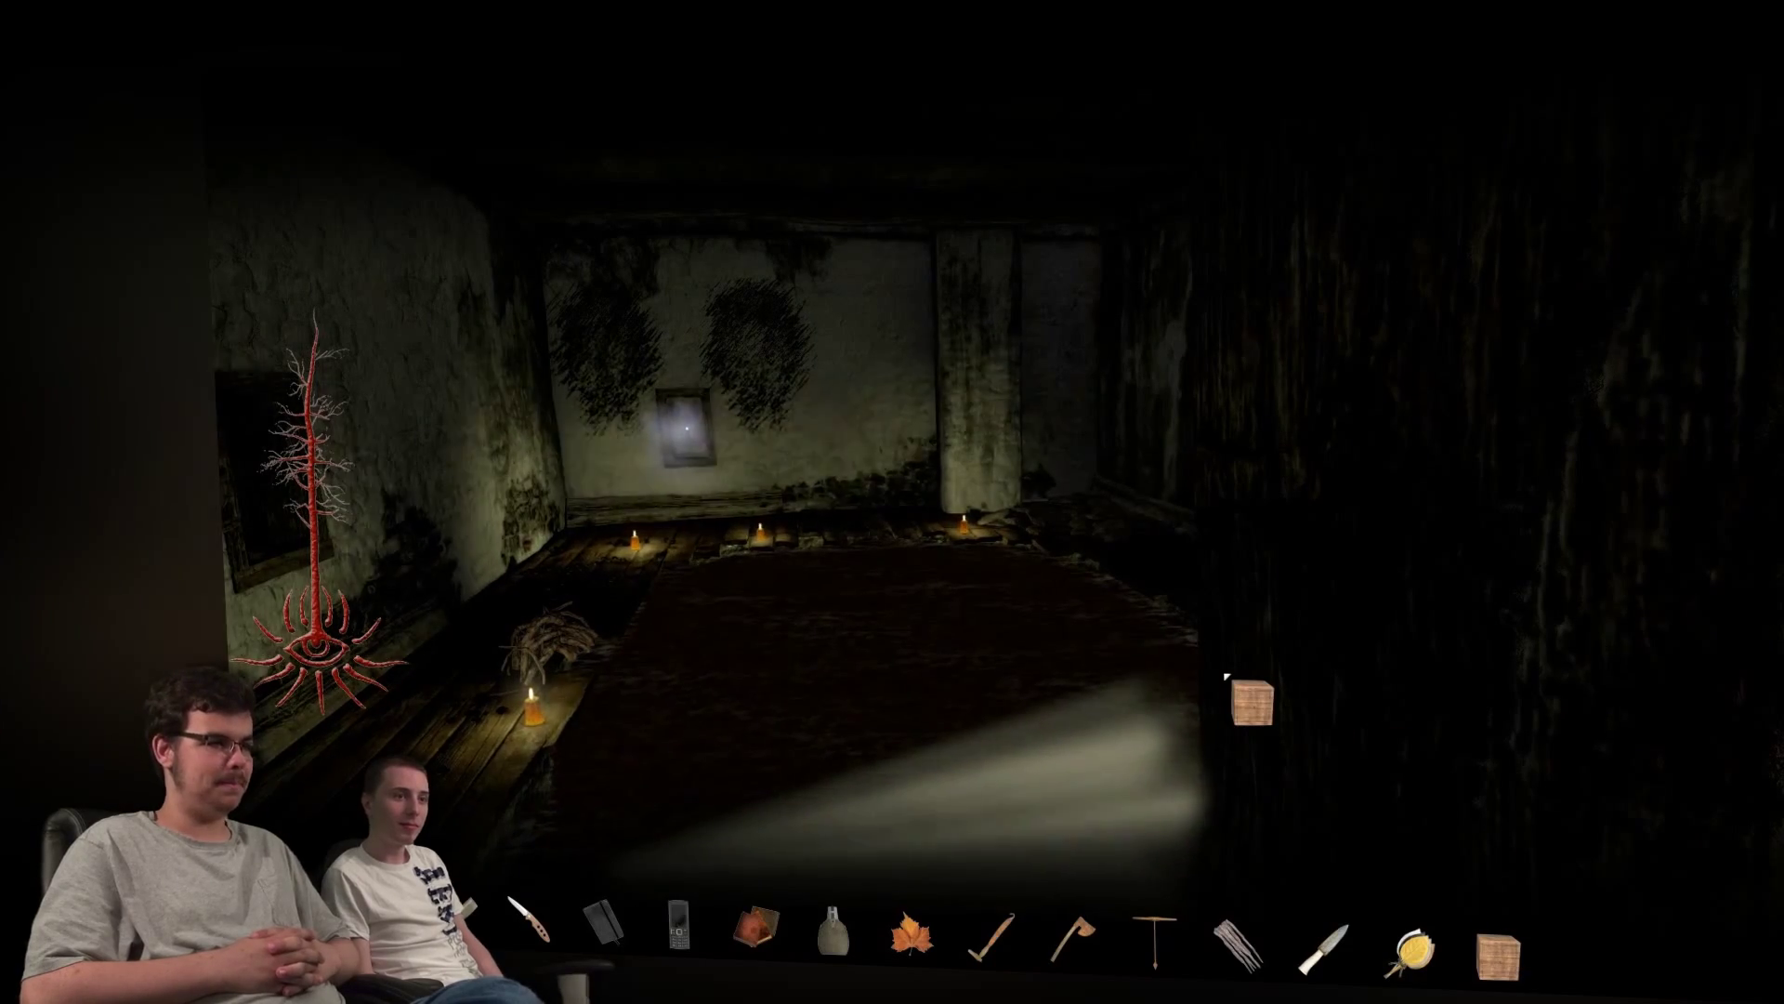
{"action": "left_click", "coordinate": [1227, 681]}
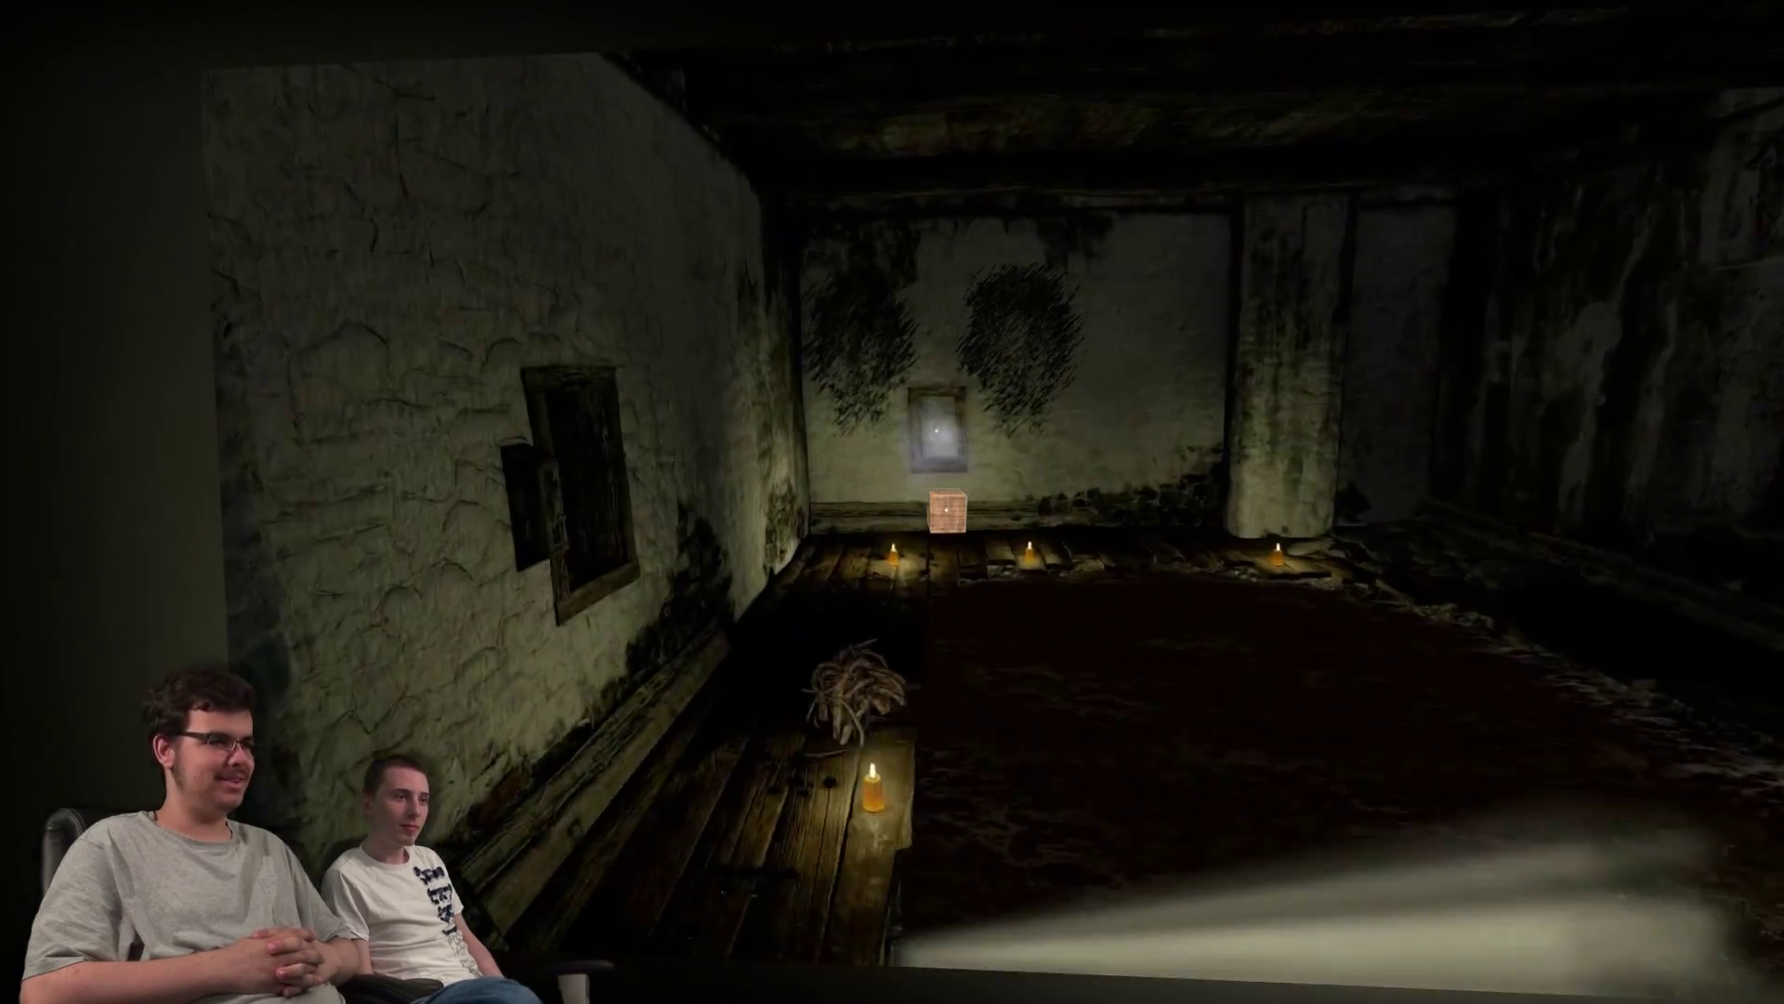
{"action": "key", "text": "w"}
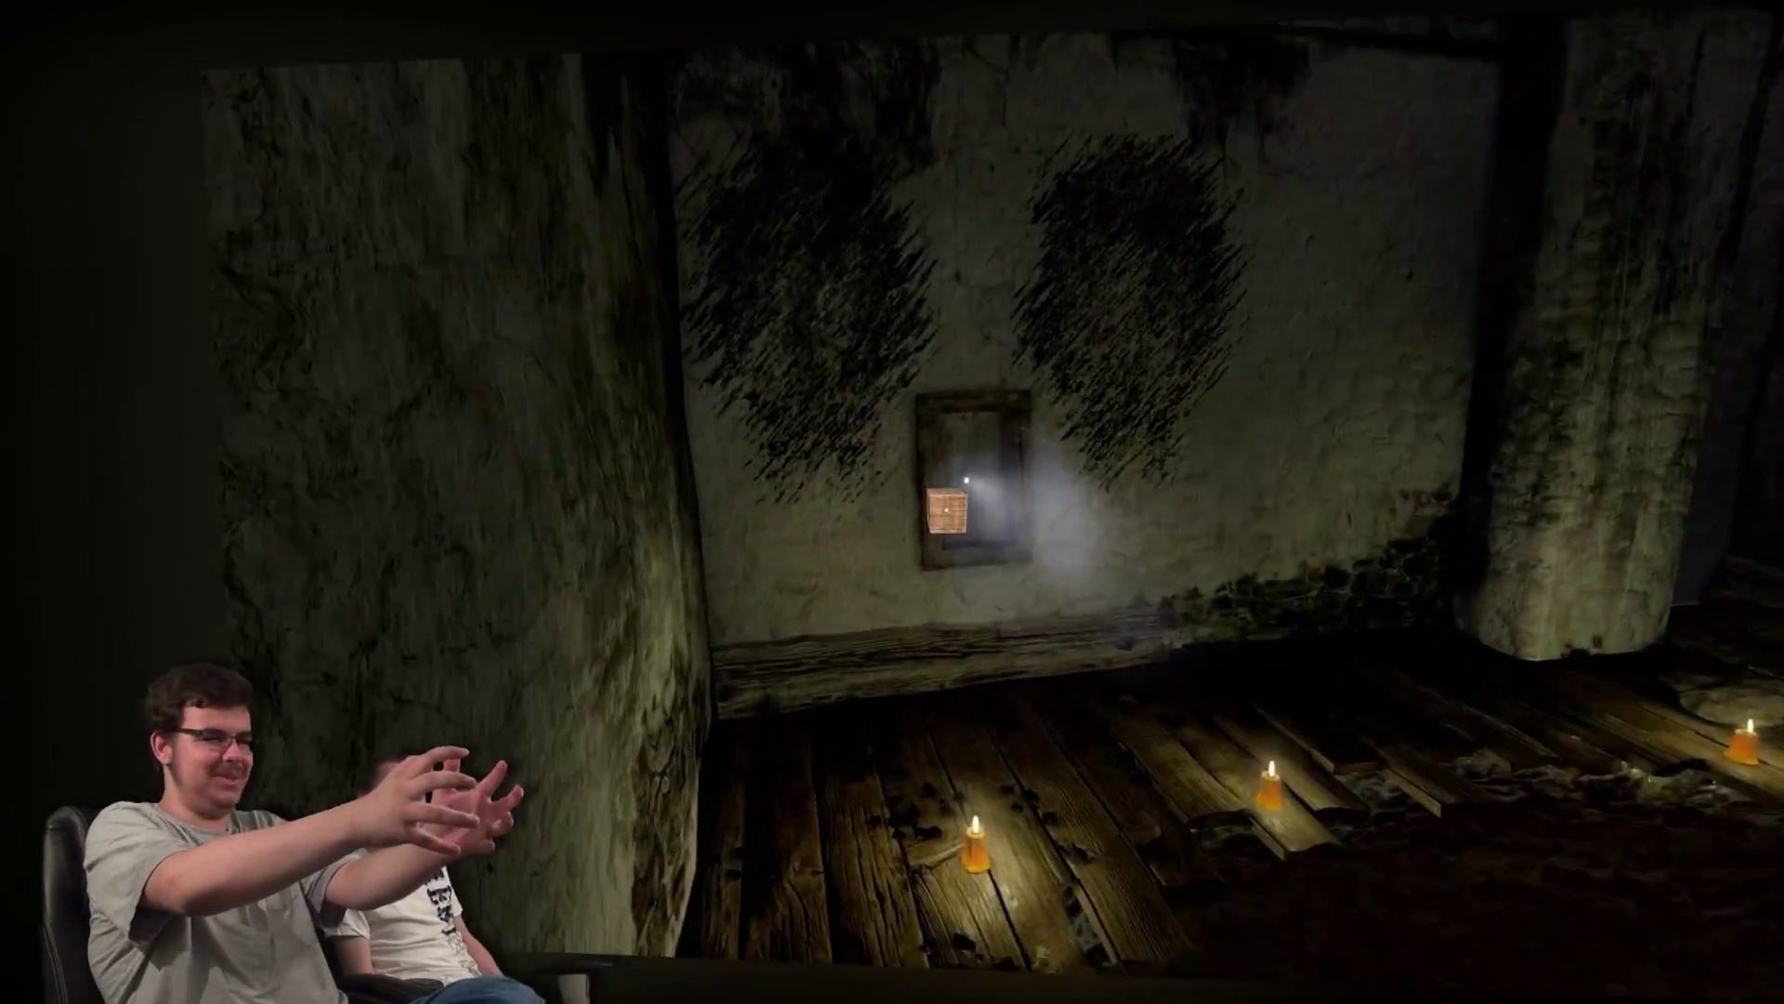
{"action": "key", "text": "w"}
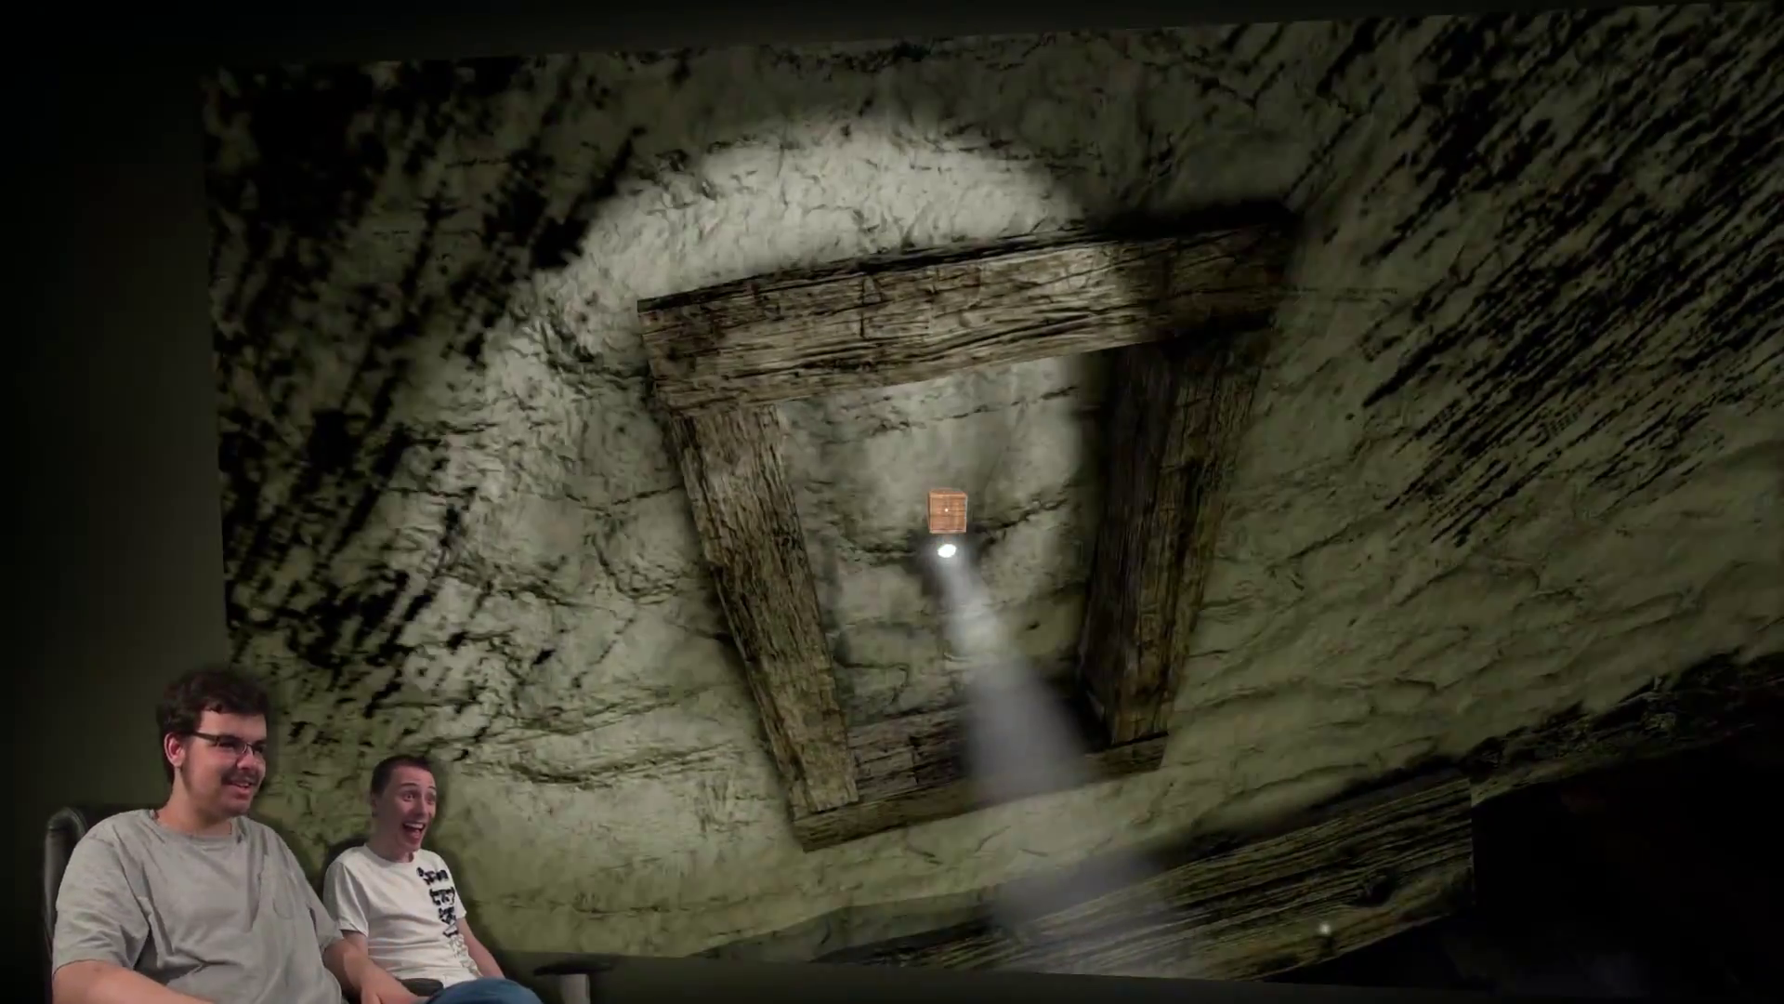
{"action": "key", "text": "w"}
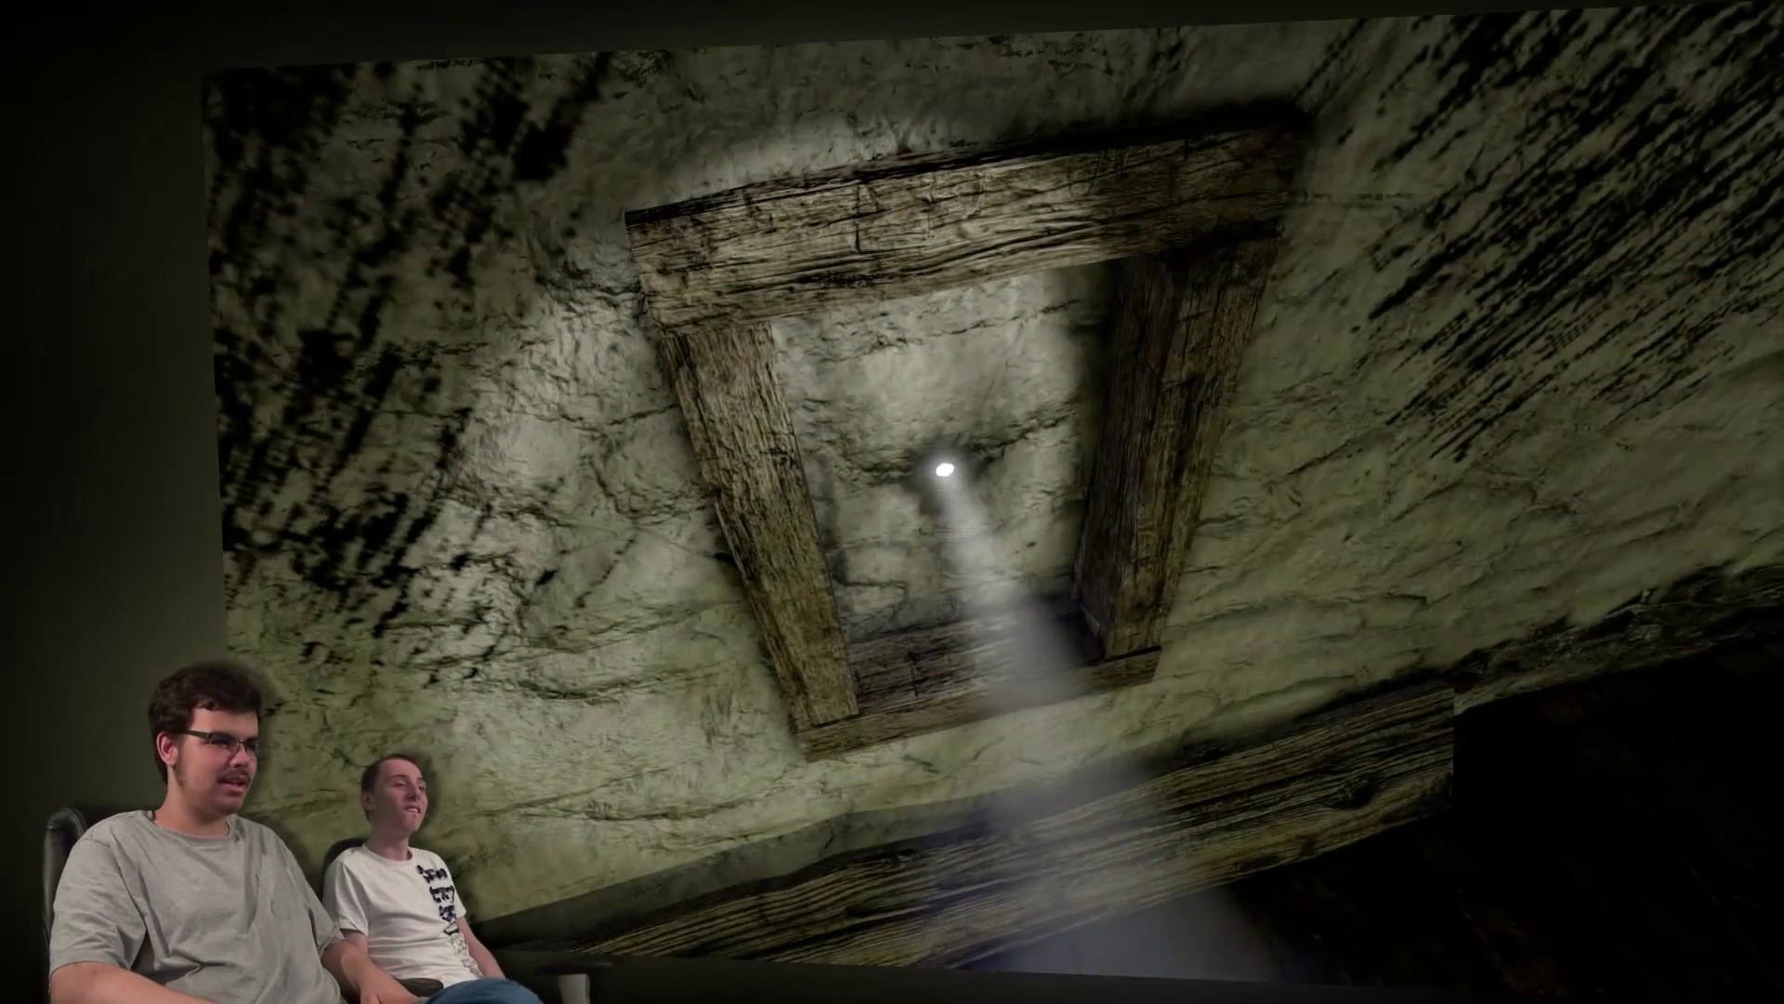
{"action": "left_click", "coordinate": [945, 511]}
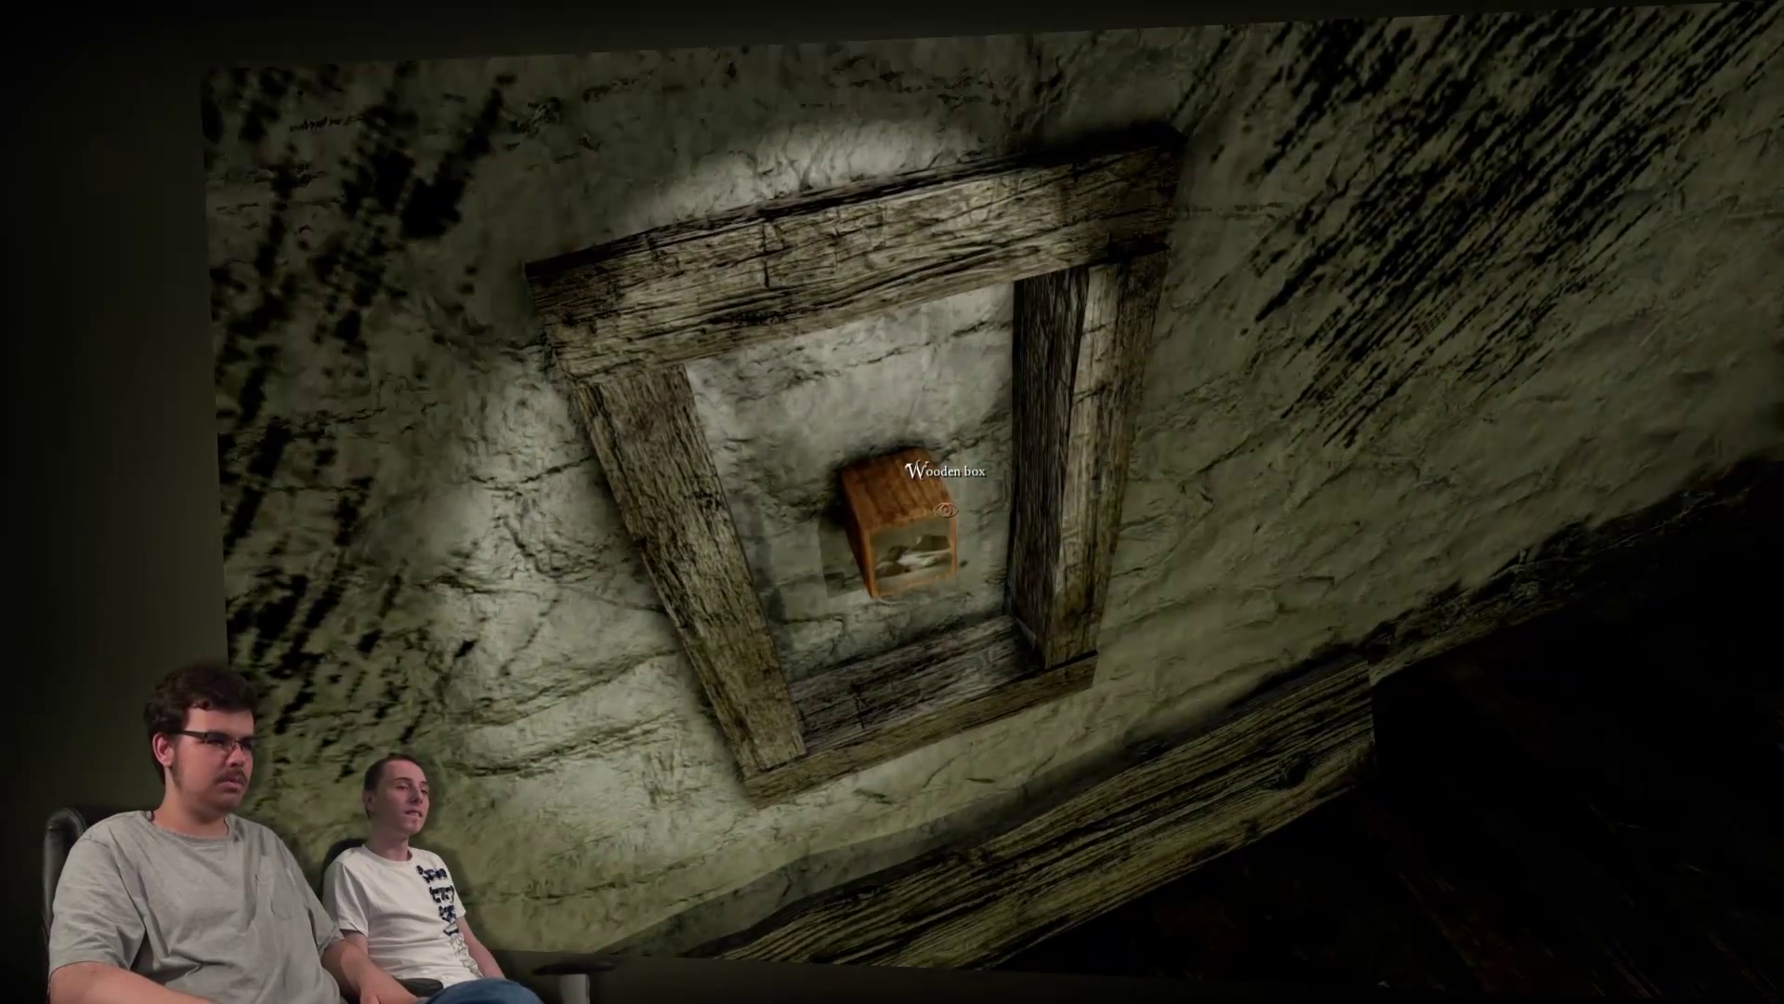
{"action": "left_click", "coordinate": [946, 511]}
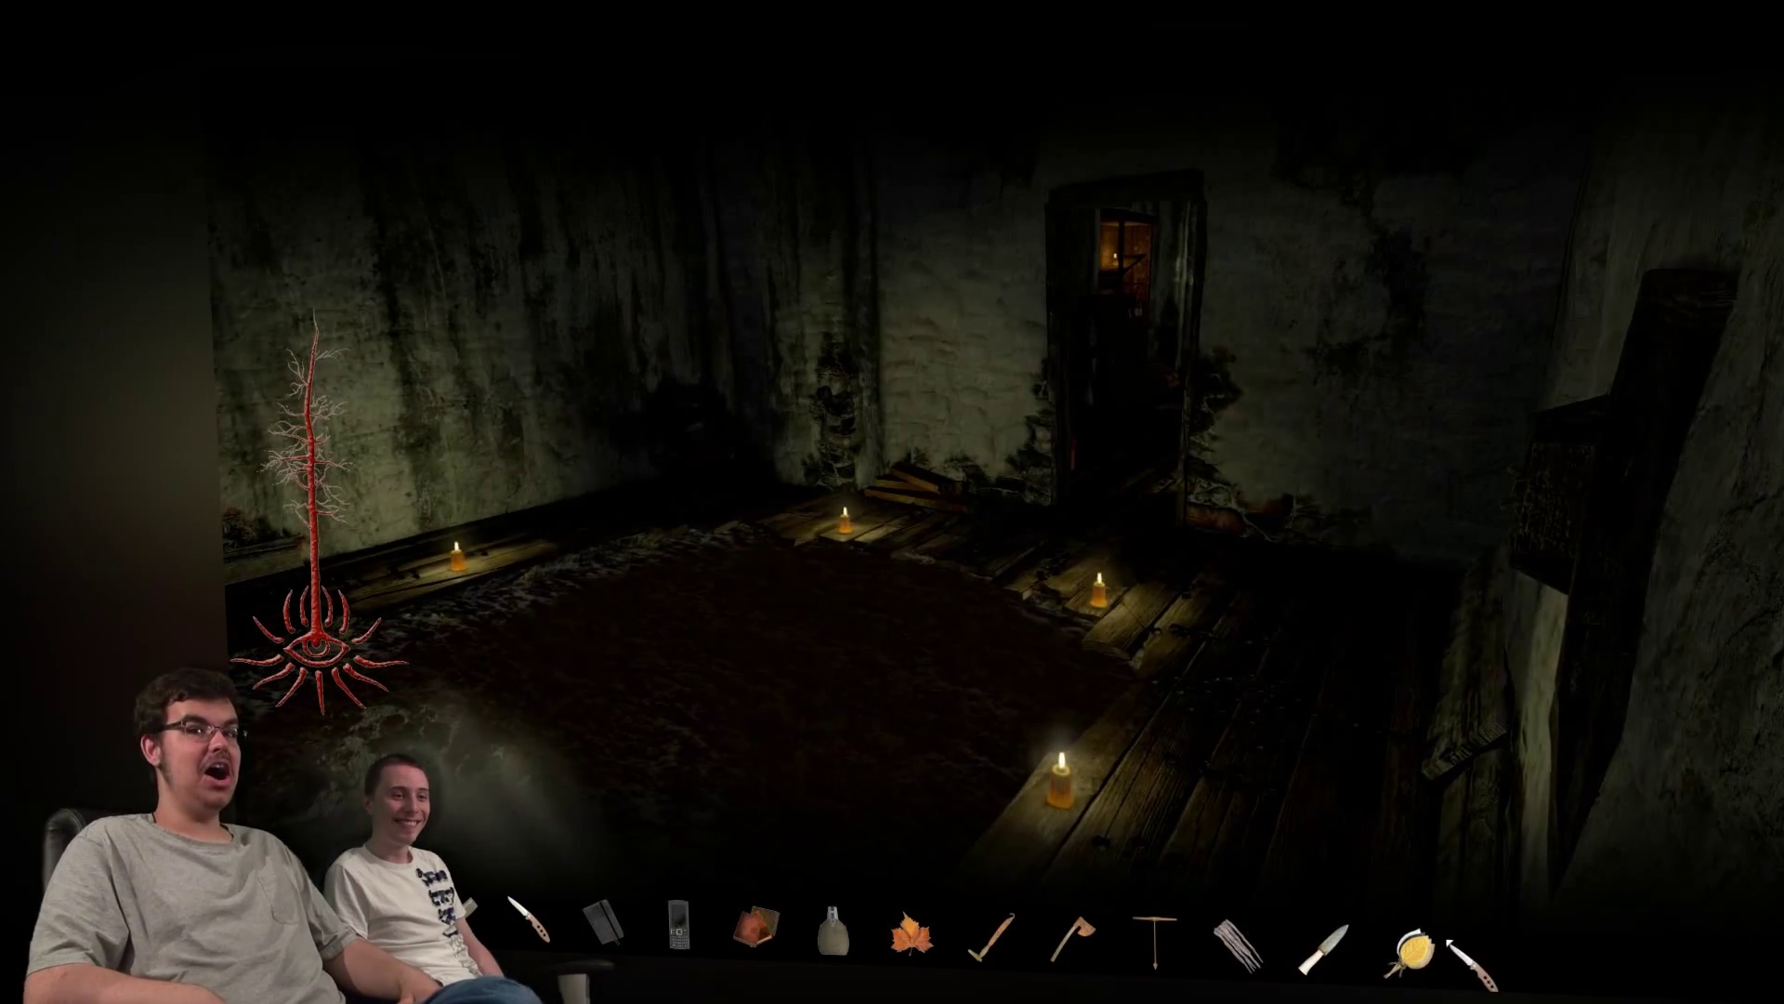
Cut the leaf bundle's rope with the knife, gather the leaves, and put the items away.
{"action": "left_click", "coordinate": [1470, 954]}
{"action": "left_click", "coordinate": [945, 511]}
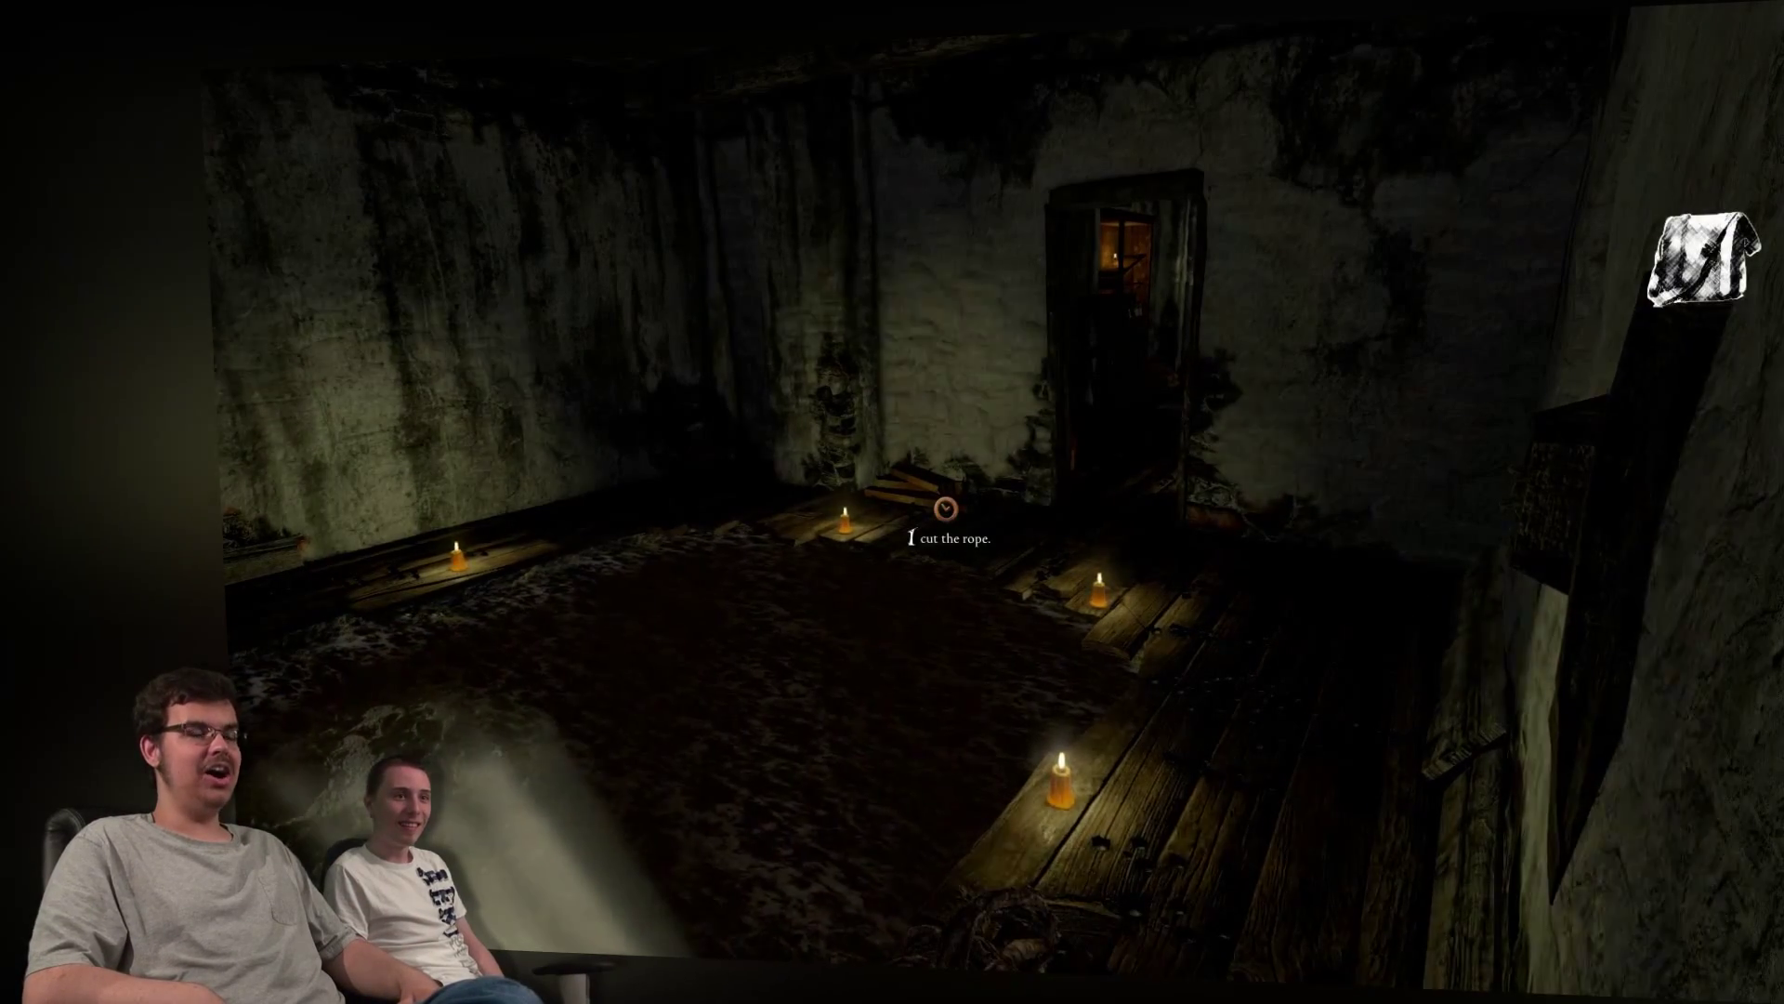
{"action": "left_click", "coordinate": [945, 510]}
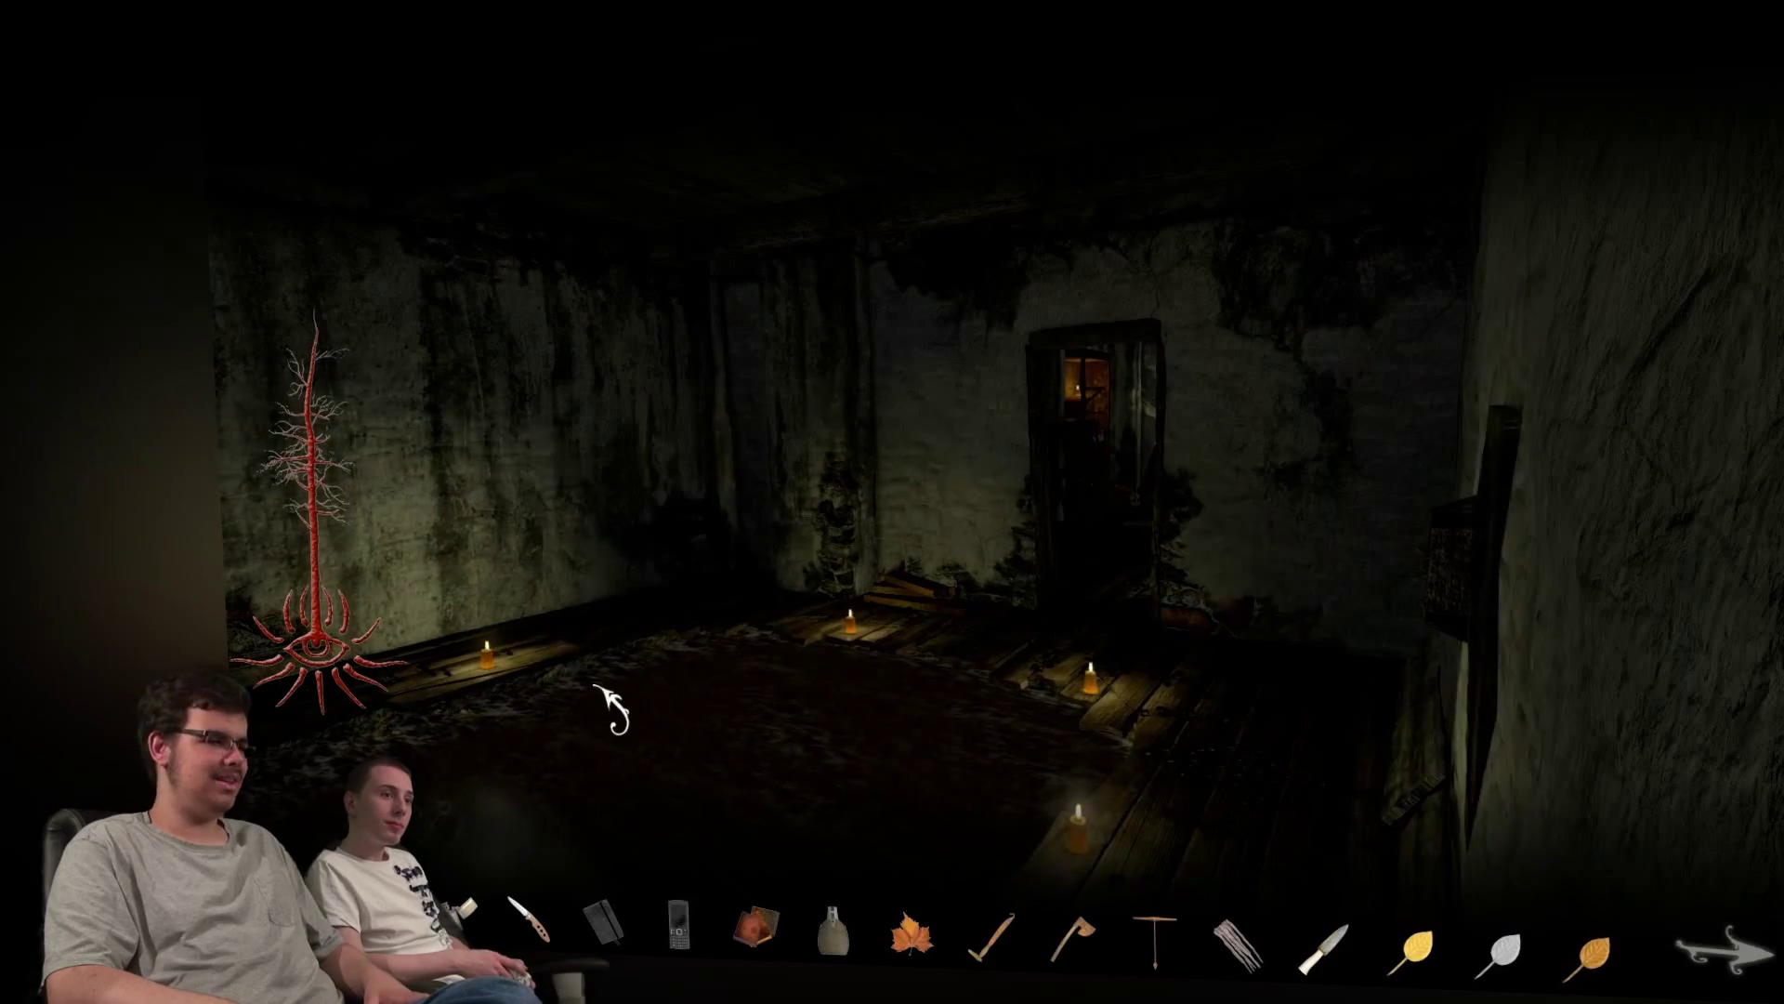
{"action": "right_click", "coordinate": [662, 724]}
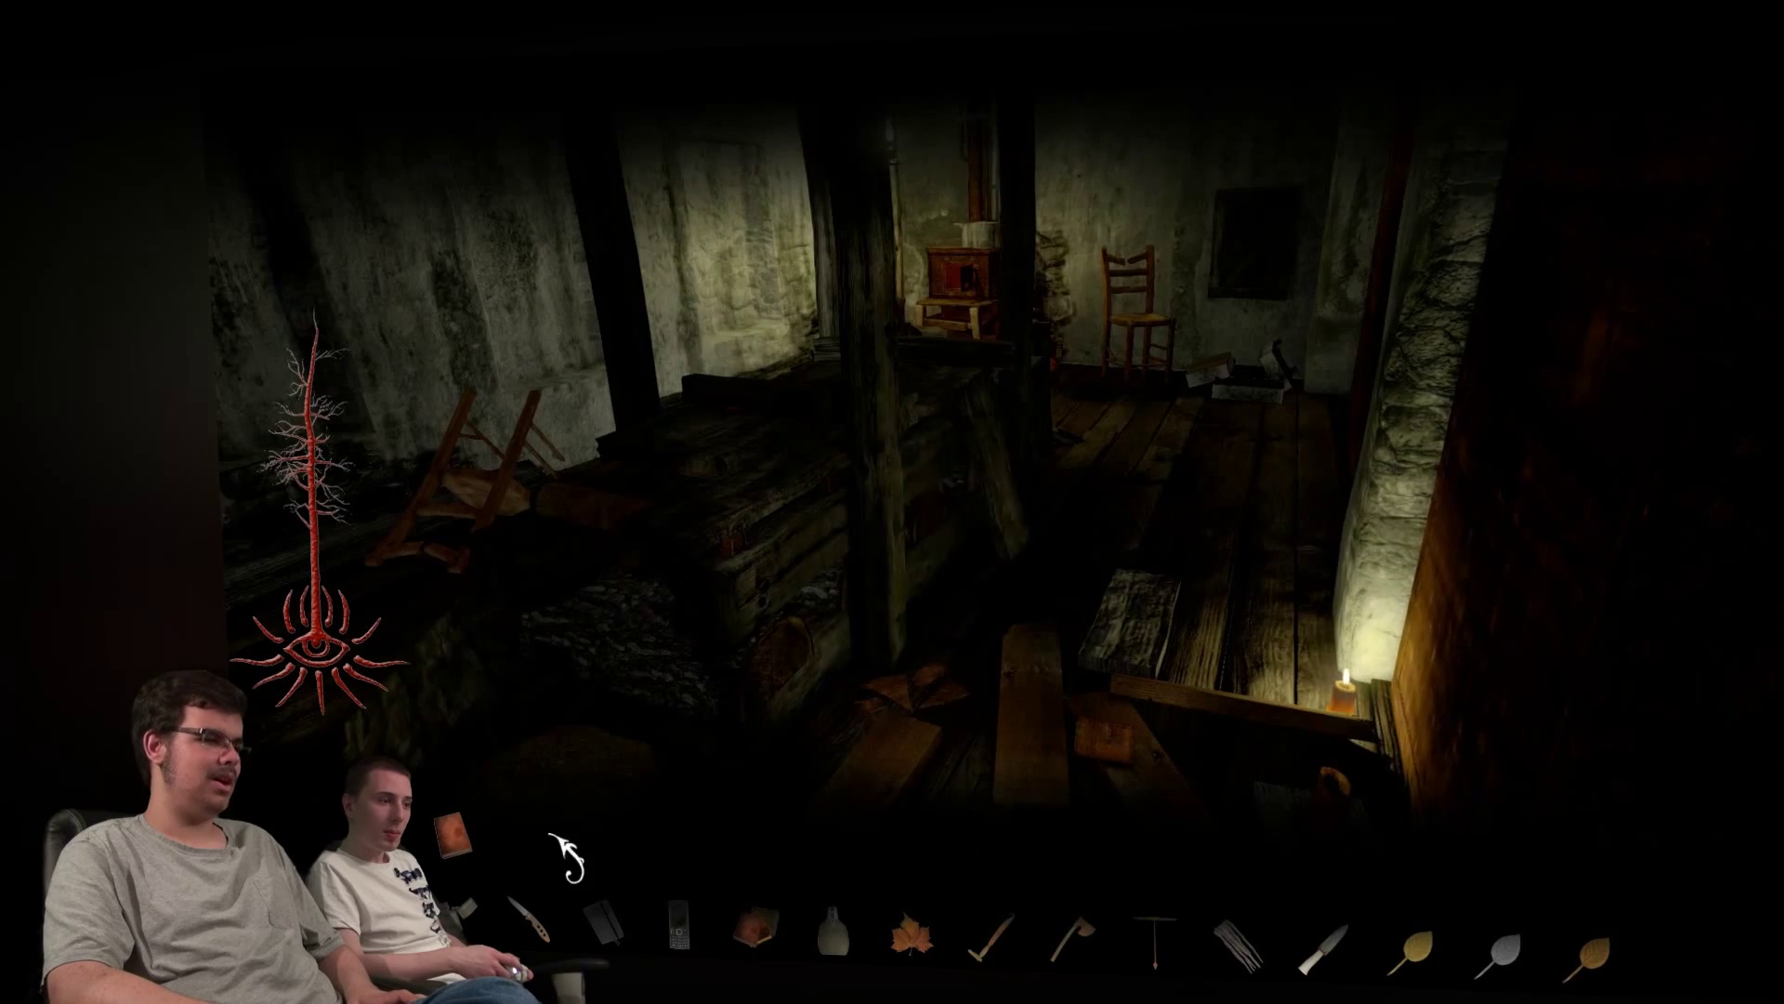
{"action": "left_click", "coordinate": [776, 937]}
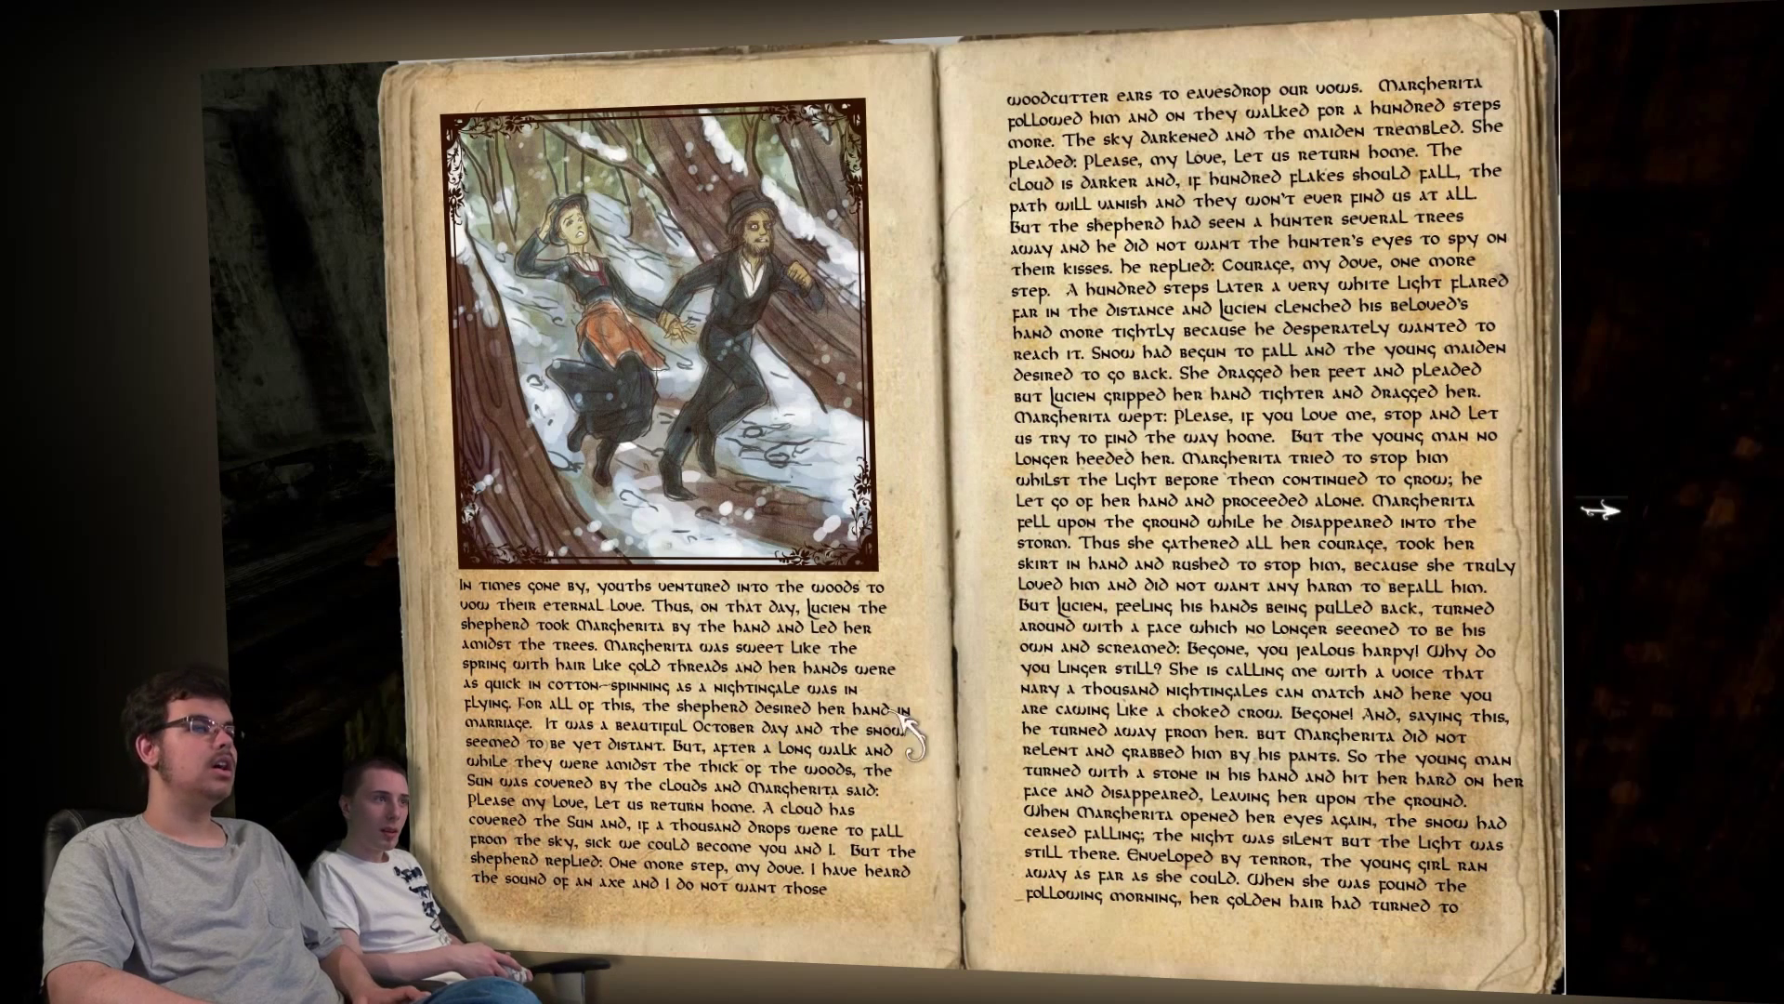
{"action": "left_click", "coordinate": [1603, 511]}
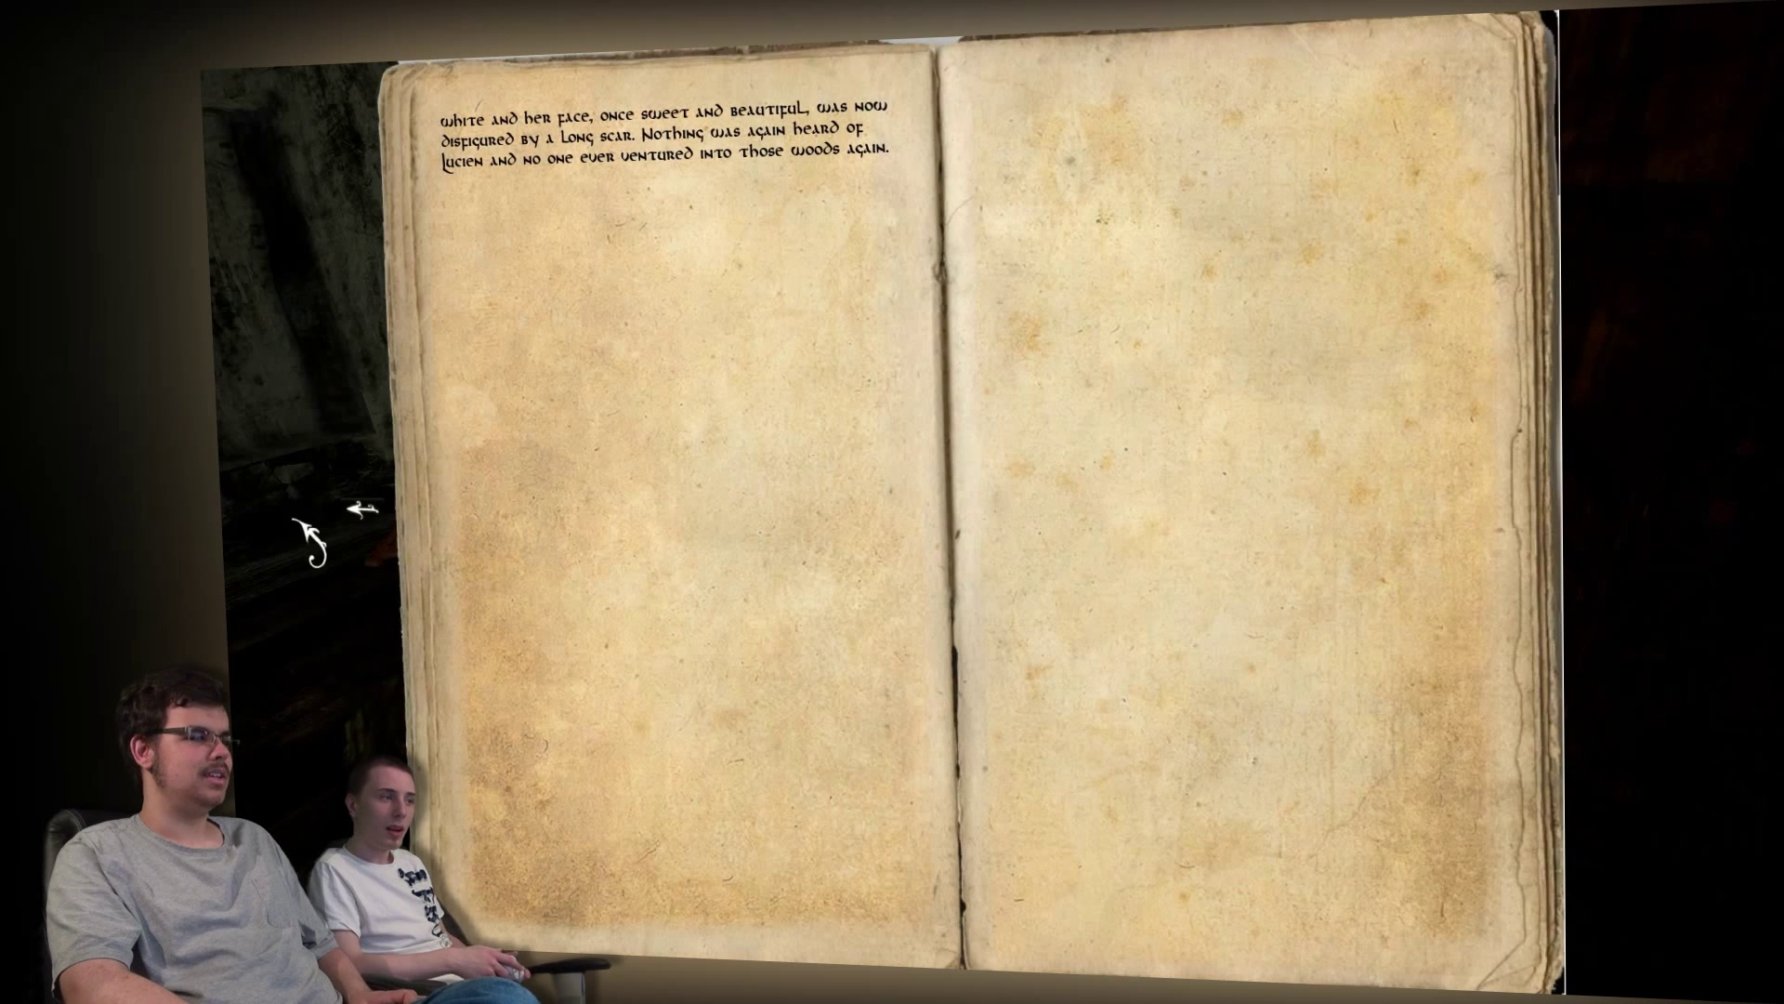
{"action": "left_click", "coordinate": [370, 520]}
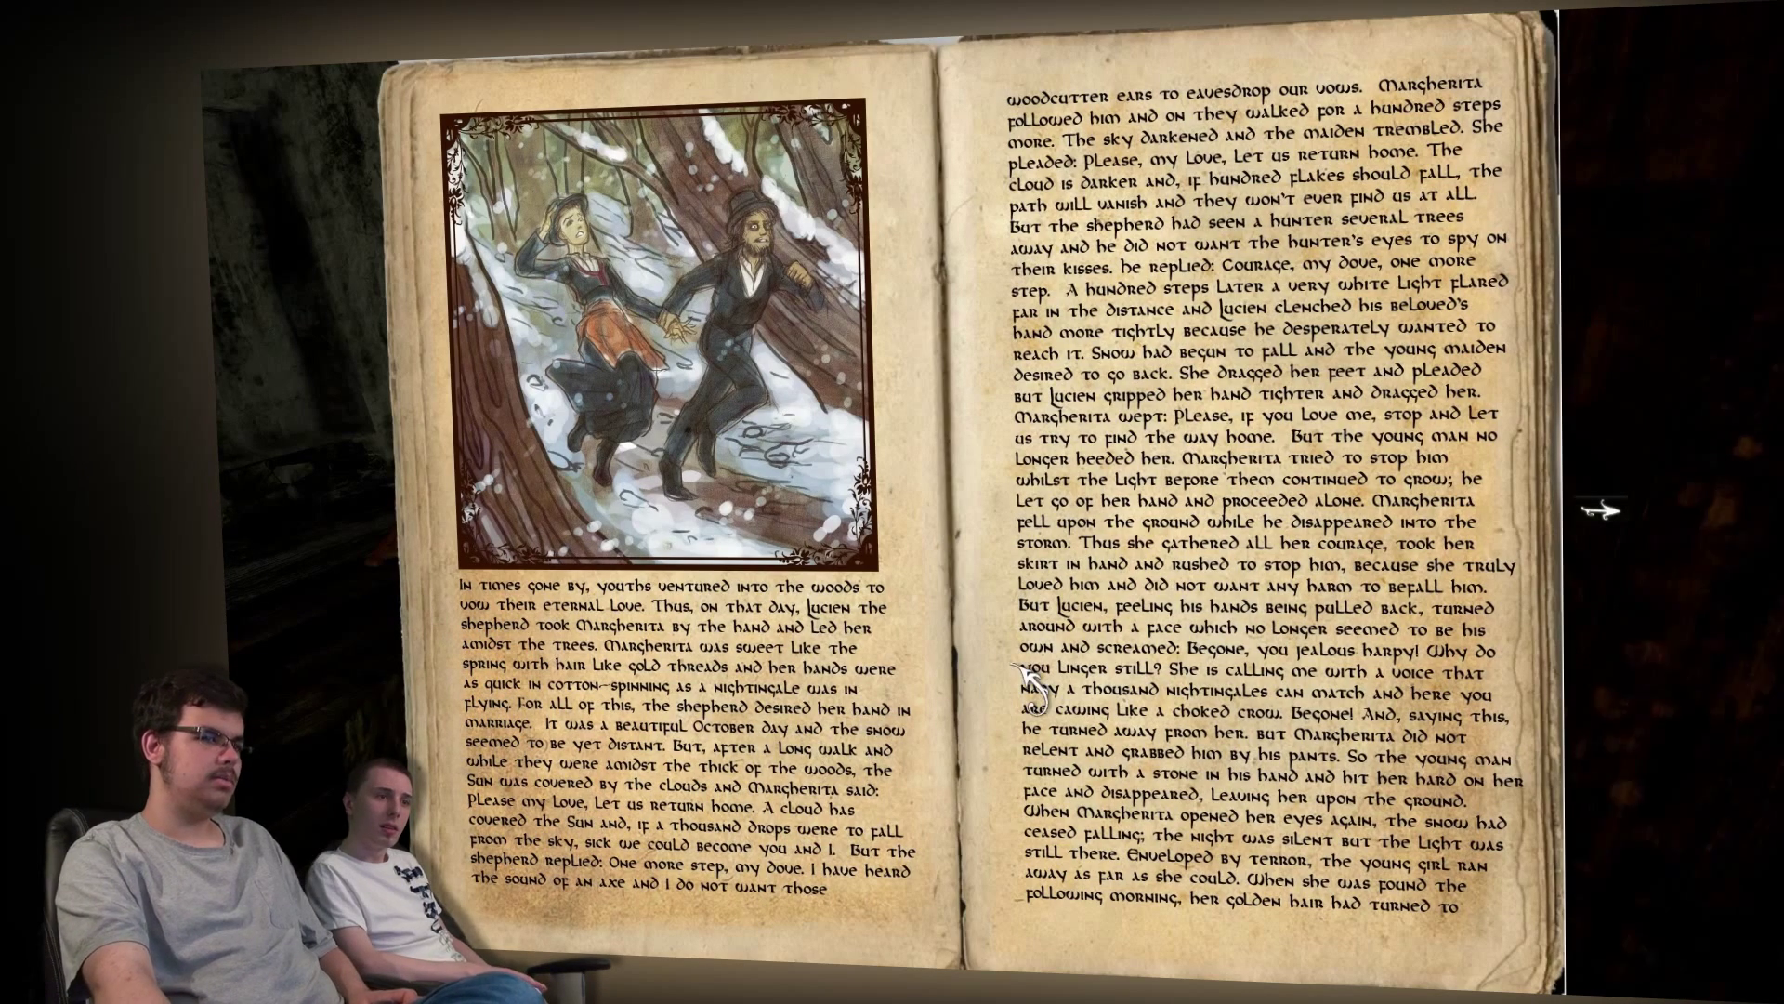
{"action": "key", "text": "Escape"}
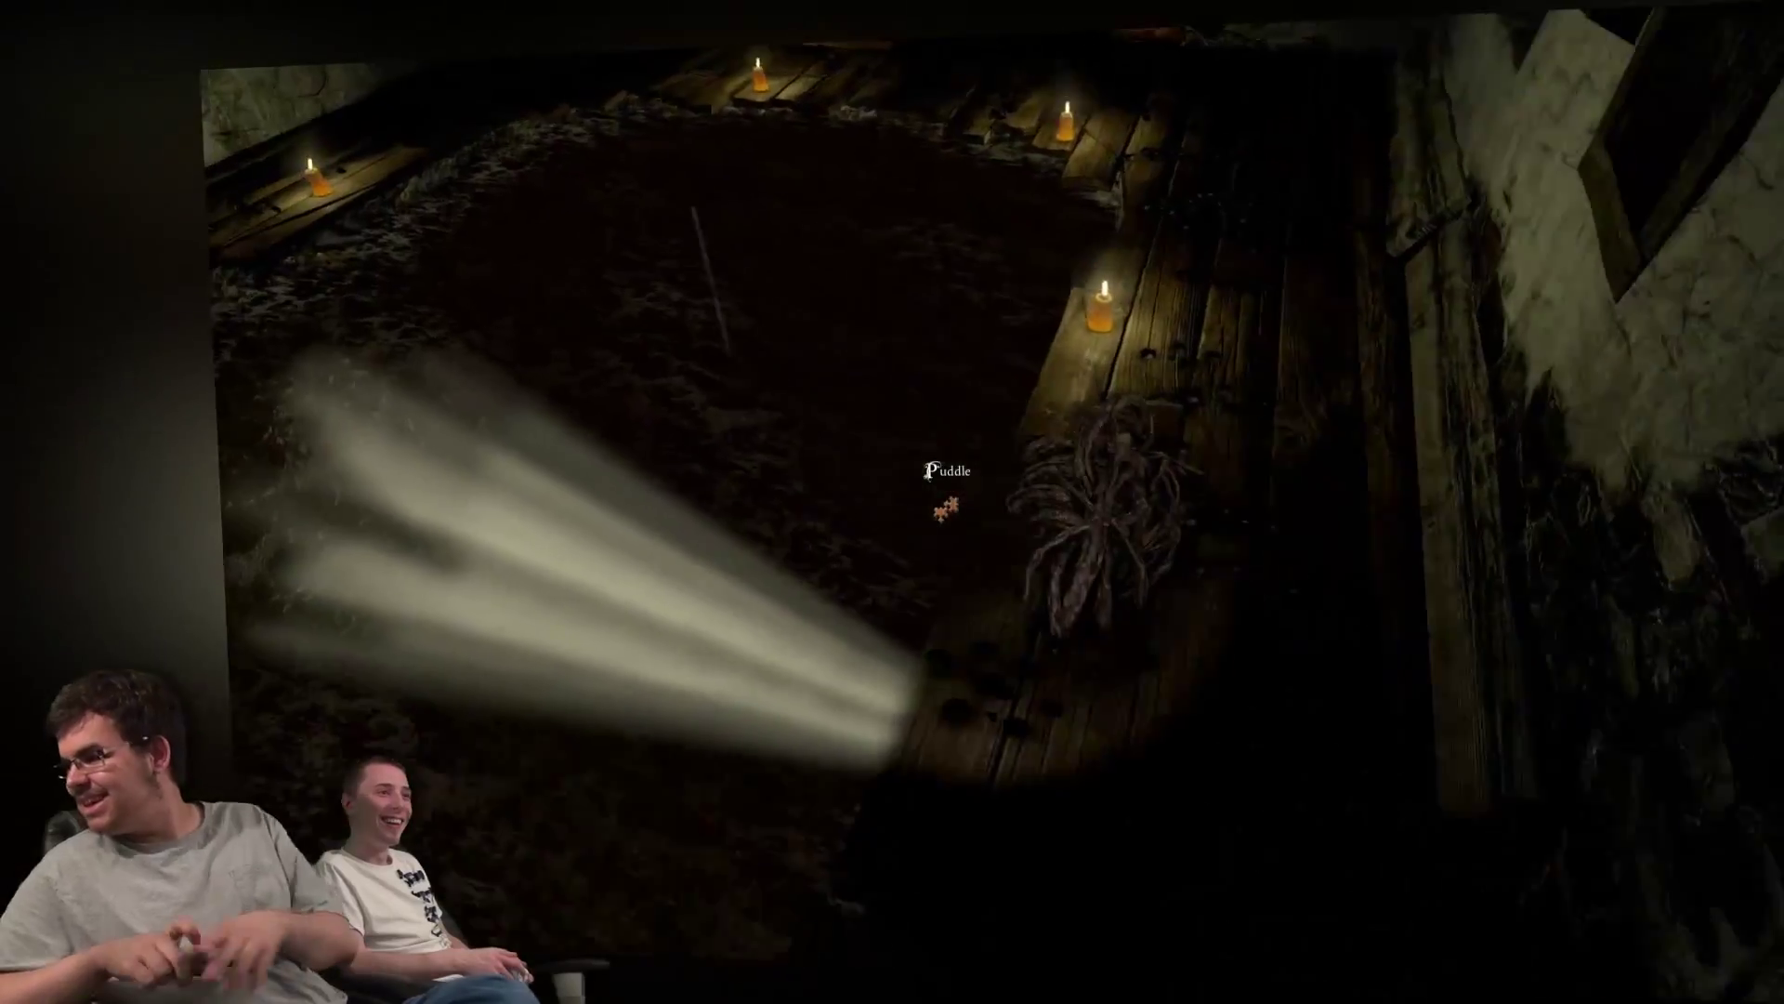
Bring up the collected items beside the puddle.
{"action": "left_click", "coordinate": [946, 502]}
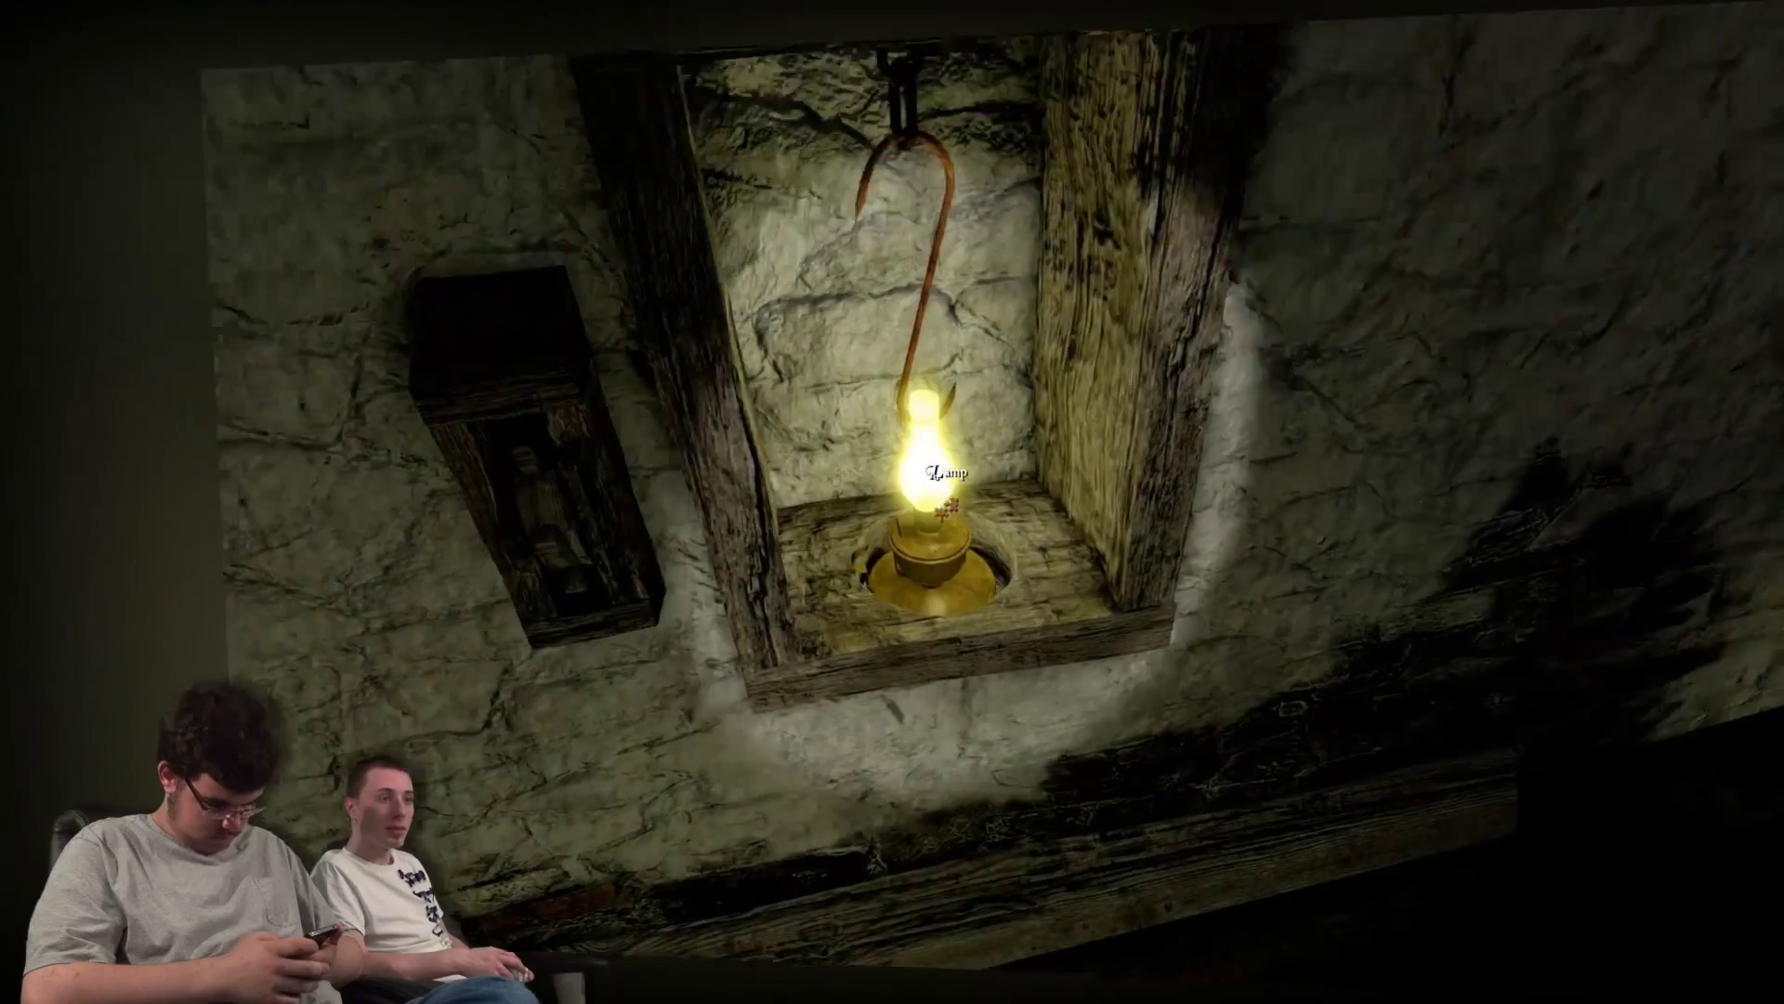
Bring up the collected items at the lamp niche, then put them away and look around.
{"action": "right_click", "coordinate": [947, 479]}
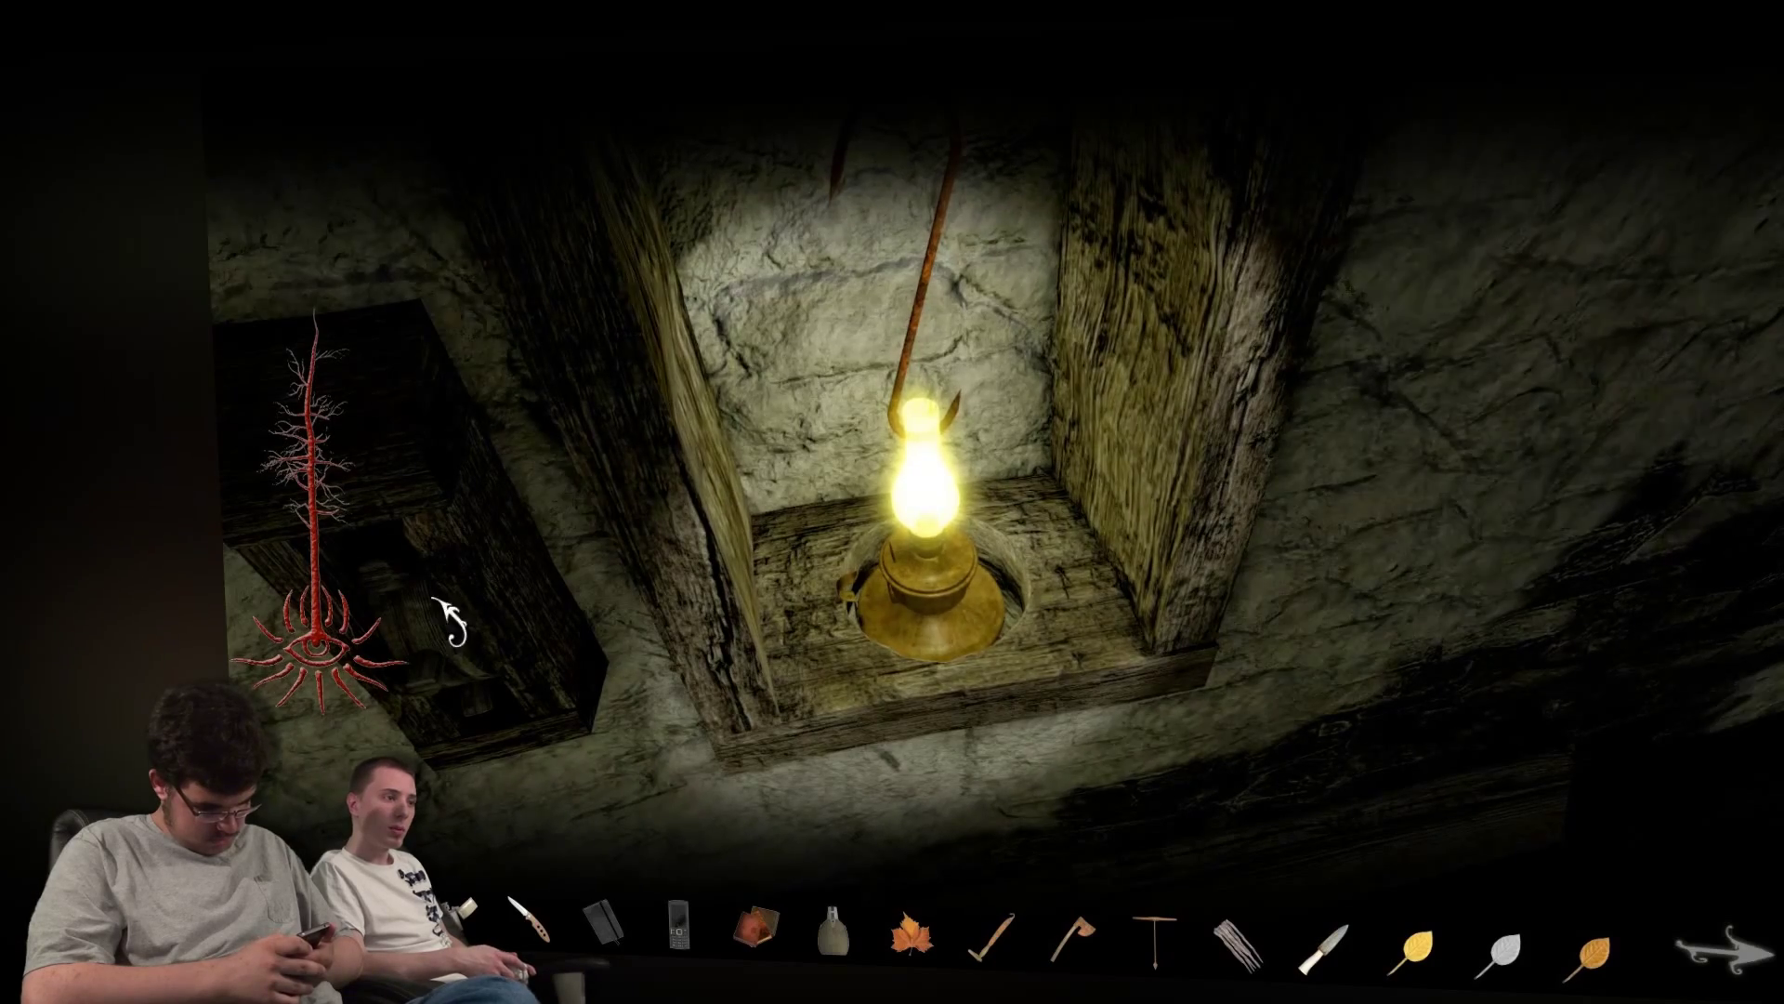
{"action": "right_click", "coordinate": [457, 666]}
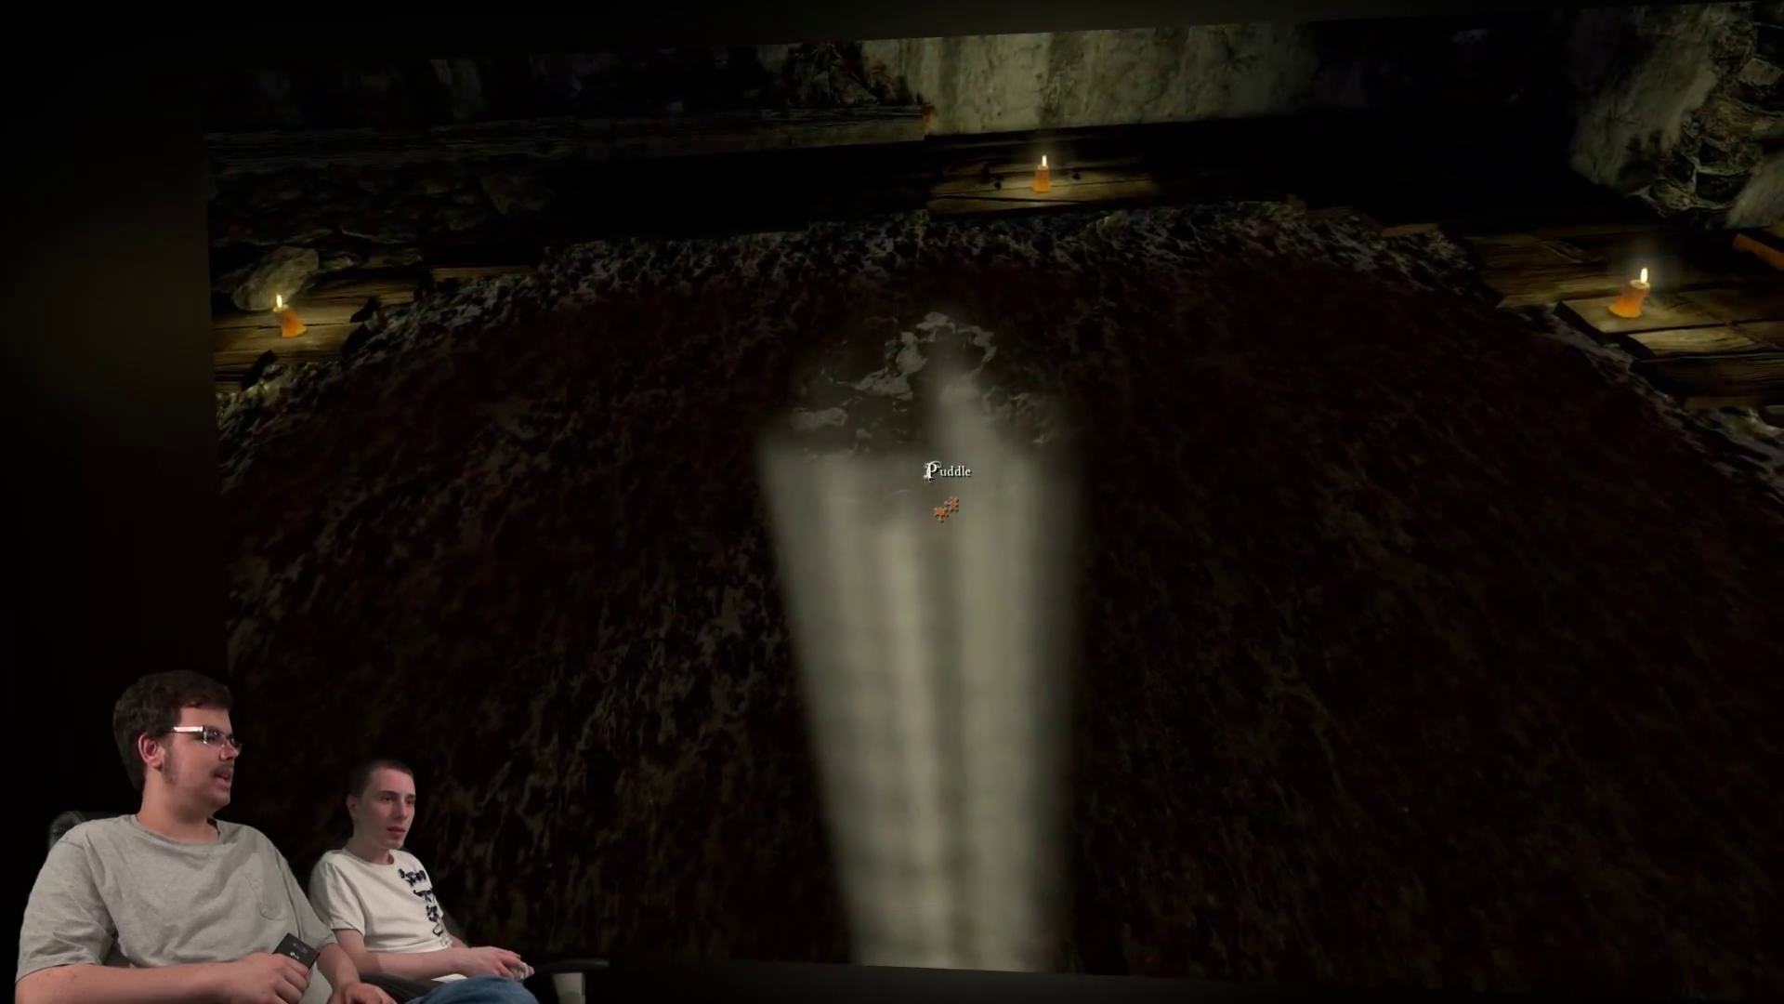
Try the ritual dagger and then the roots on the glowing puddle.
{"action": "key", "text": "Tab"}
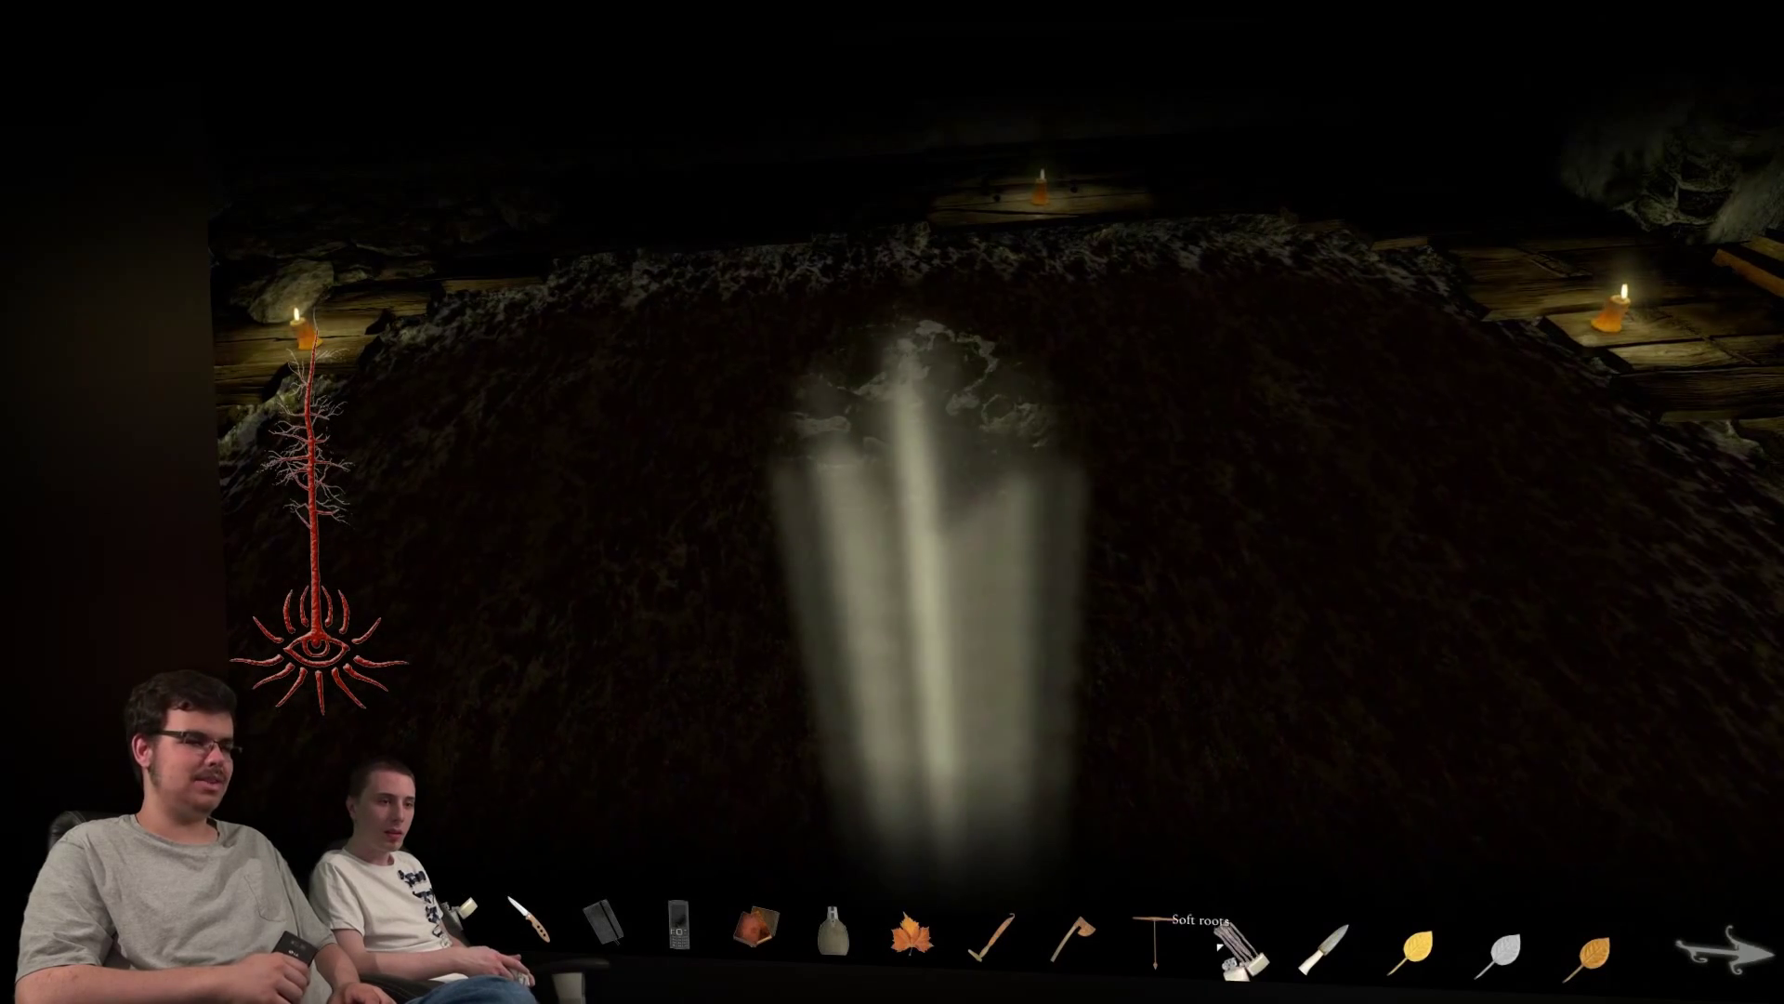
{"action": "left_click", "coordinate": [1325, 954]}
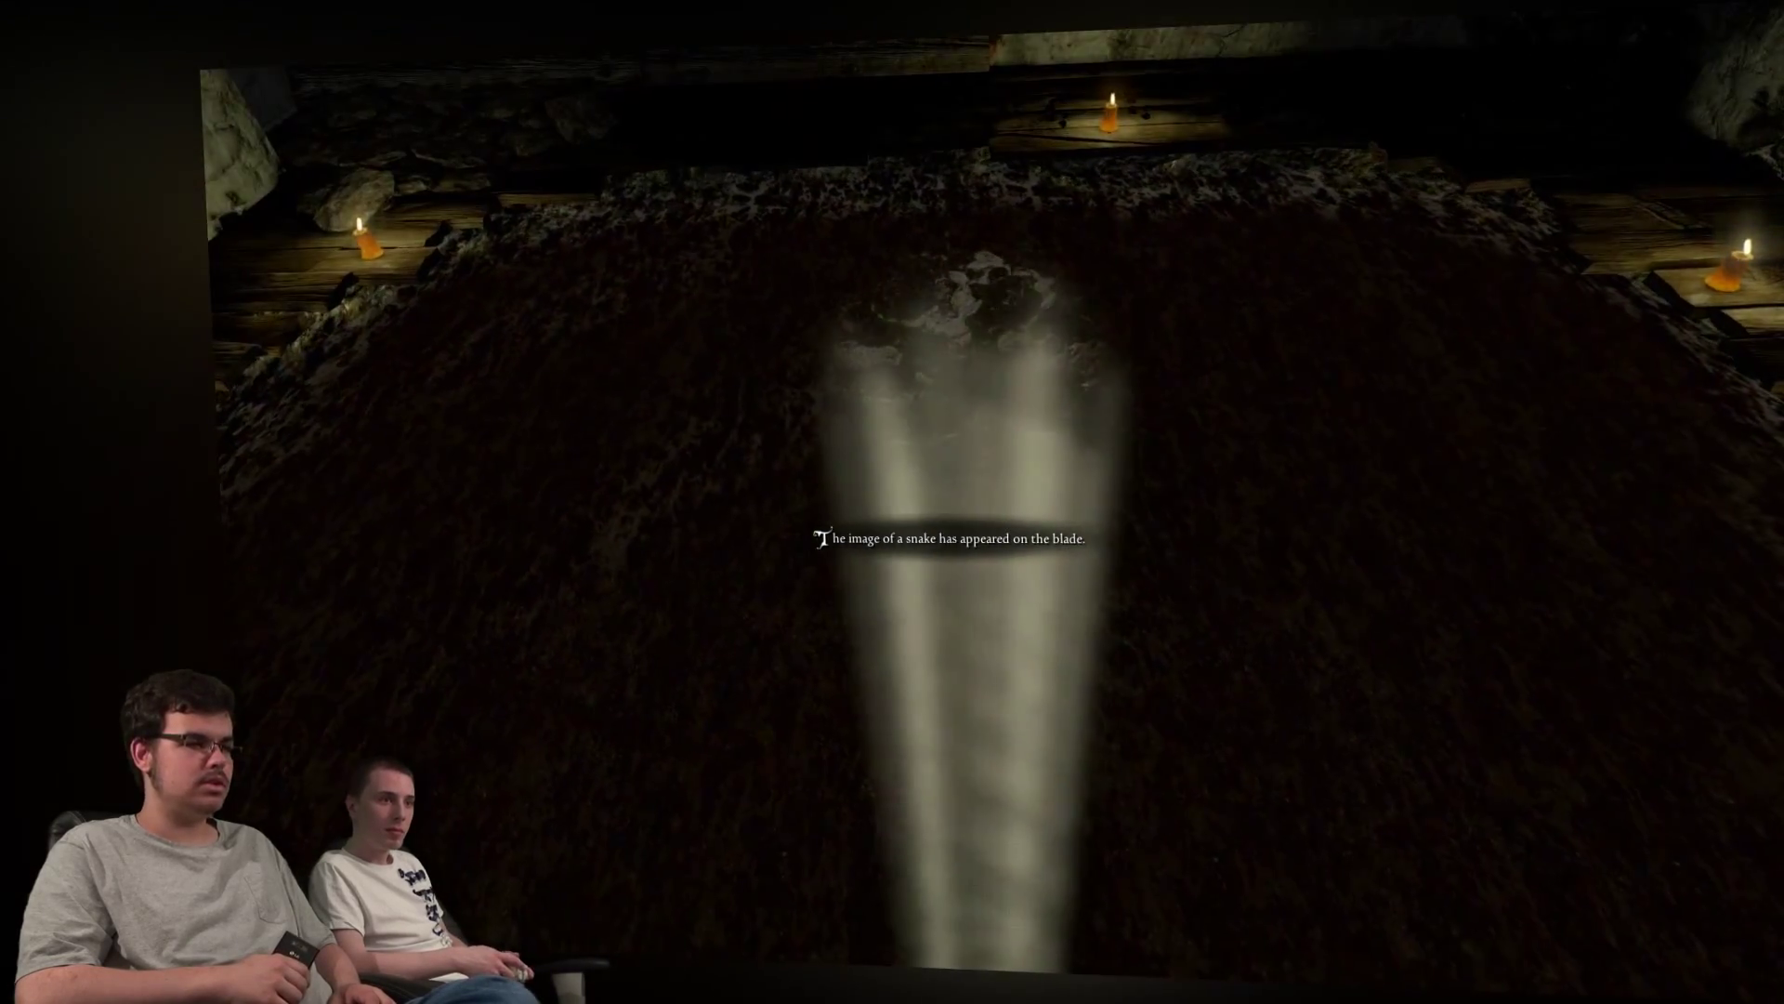
{"action": "right_click", "coordinate": [945, 504]}
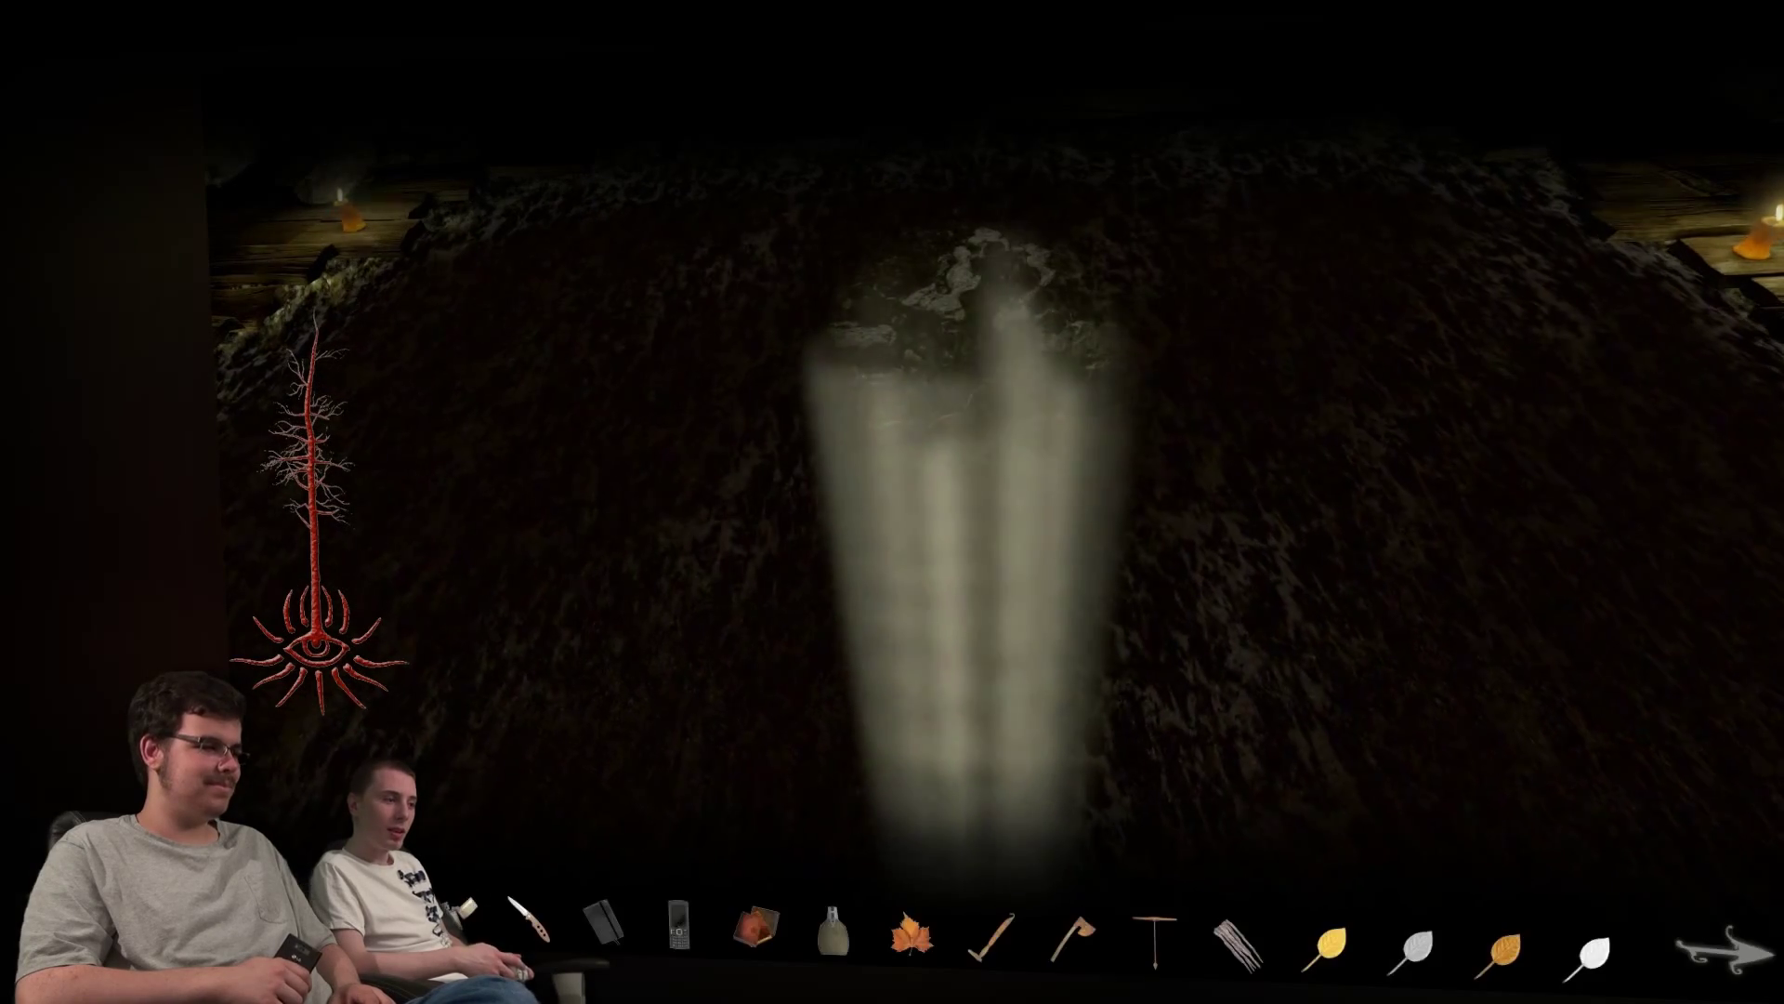
{"action": "left_click", "coordinate": [725, 558]}
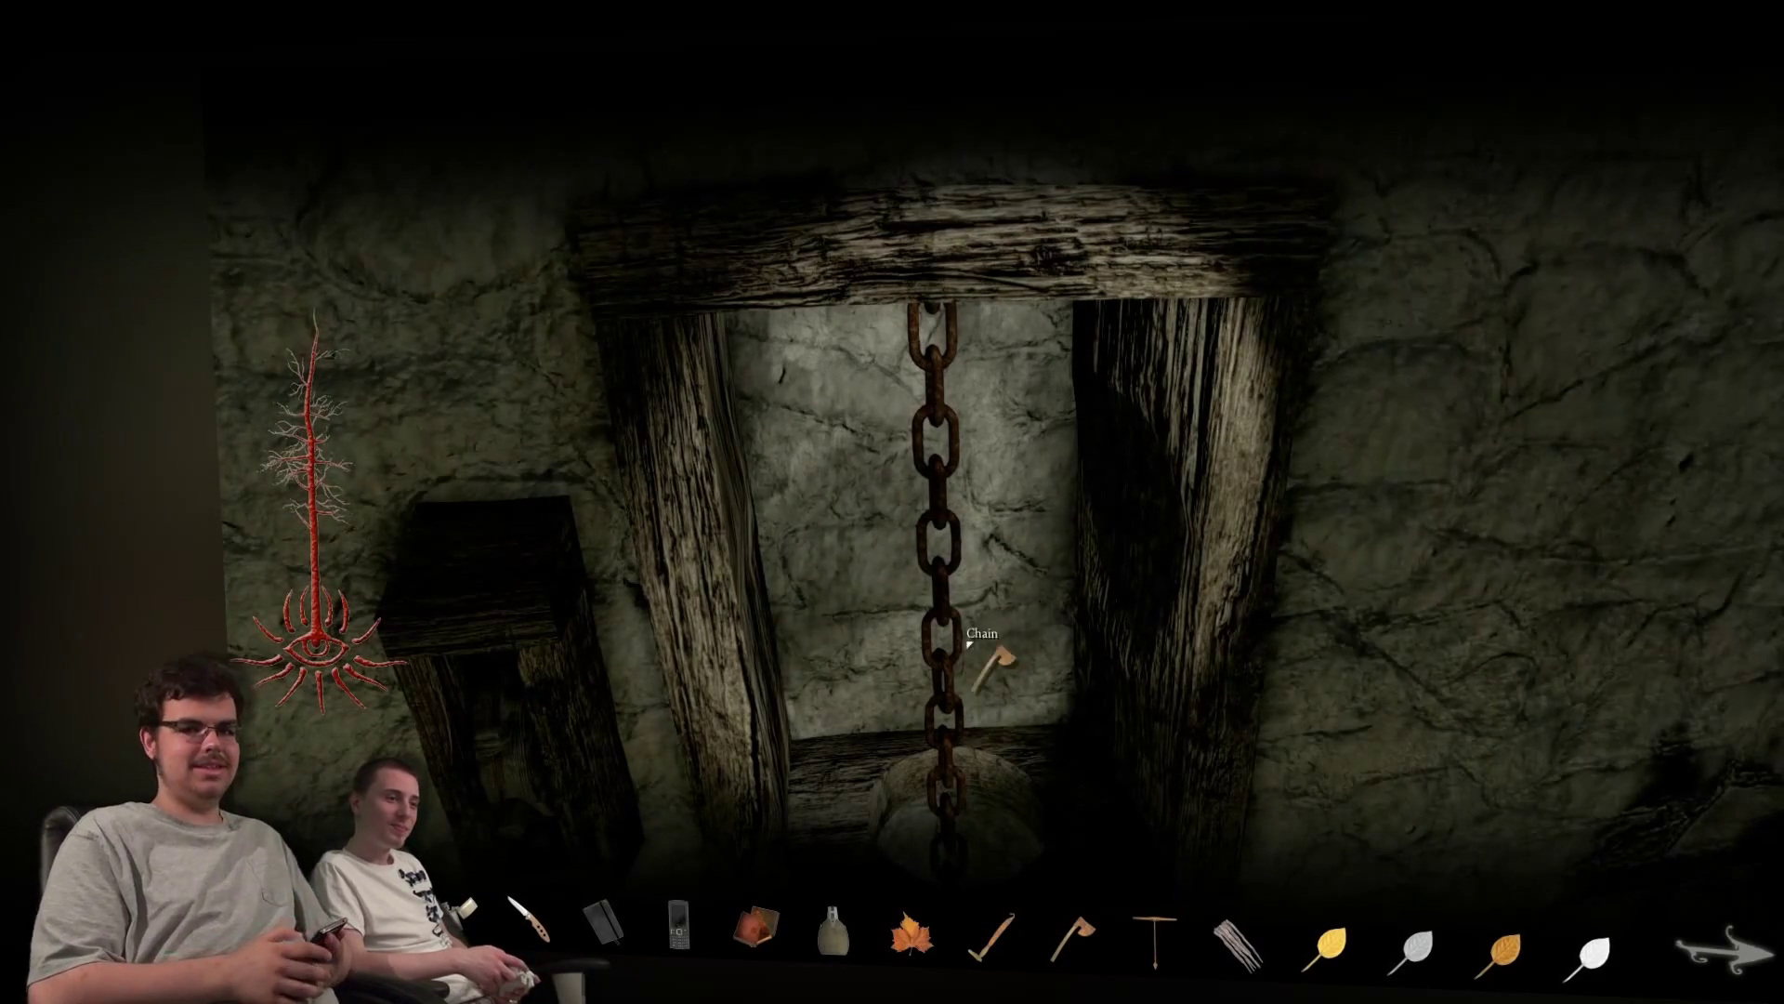
Try the axe and then the pickaxe on the chain, then return to the candlelit room.
{"action": "left_click", "coordinate": [976, 656]}
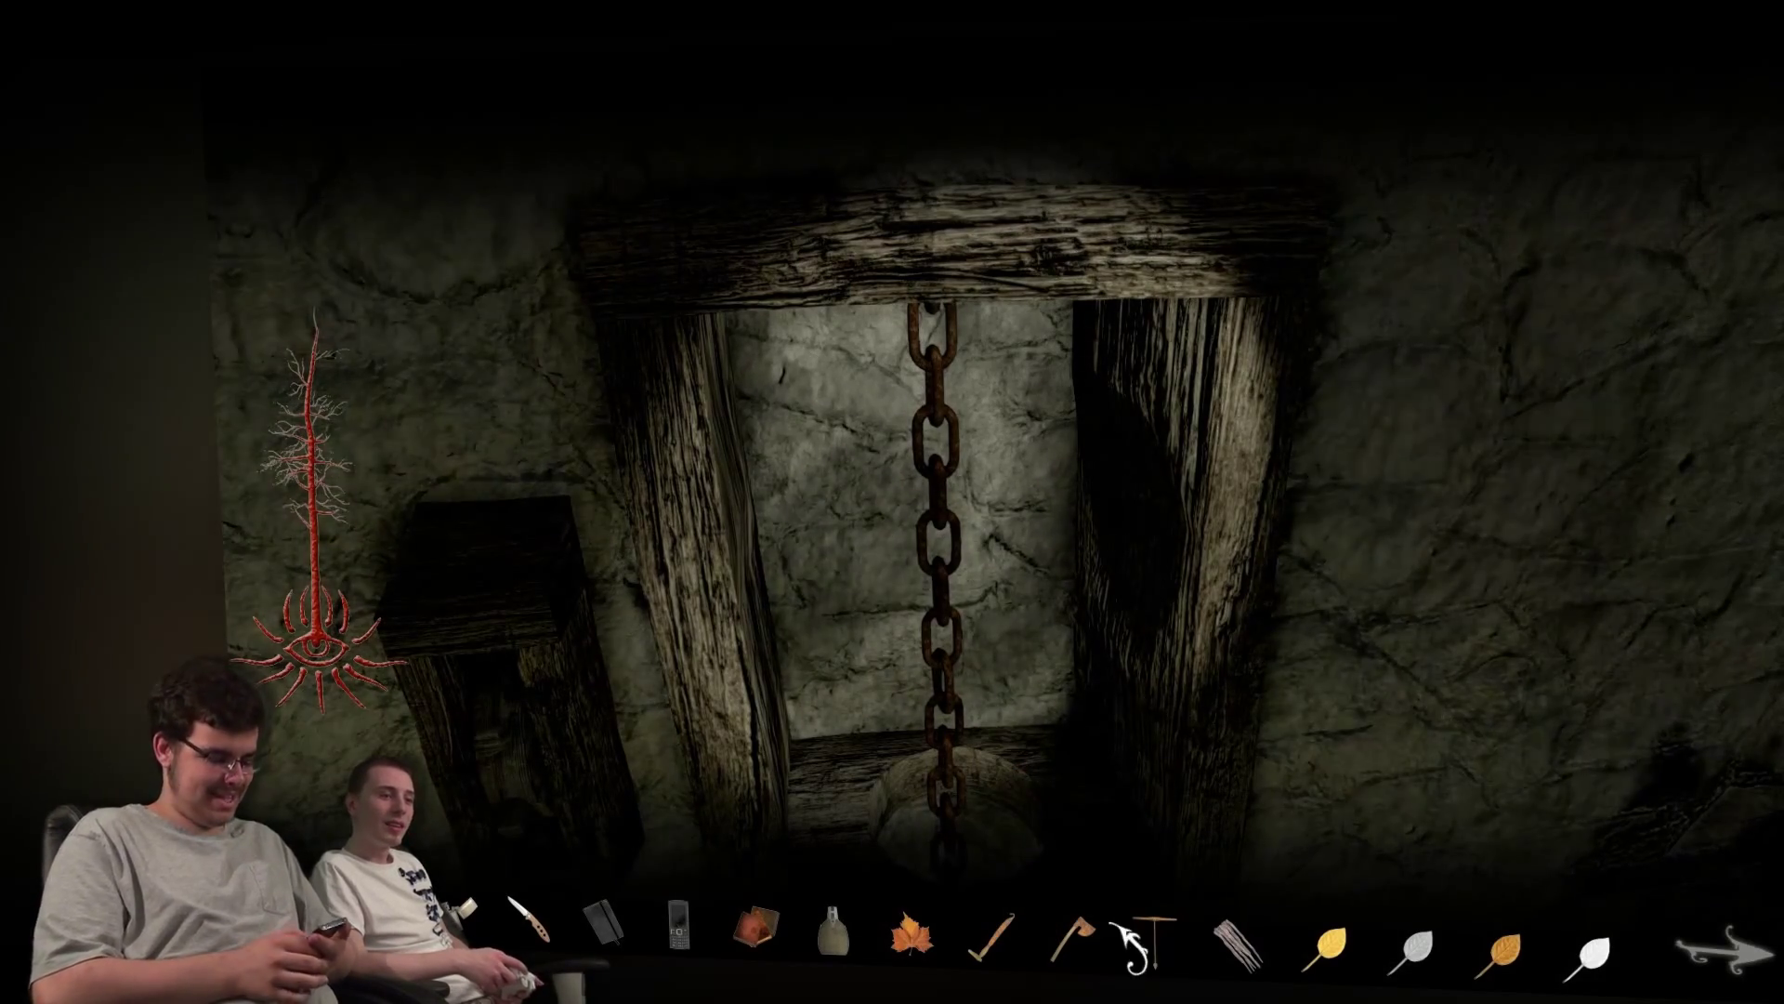
{"action": "left_click", "coordinate": [1155, 941]}
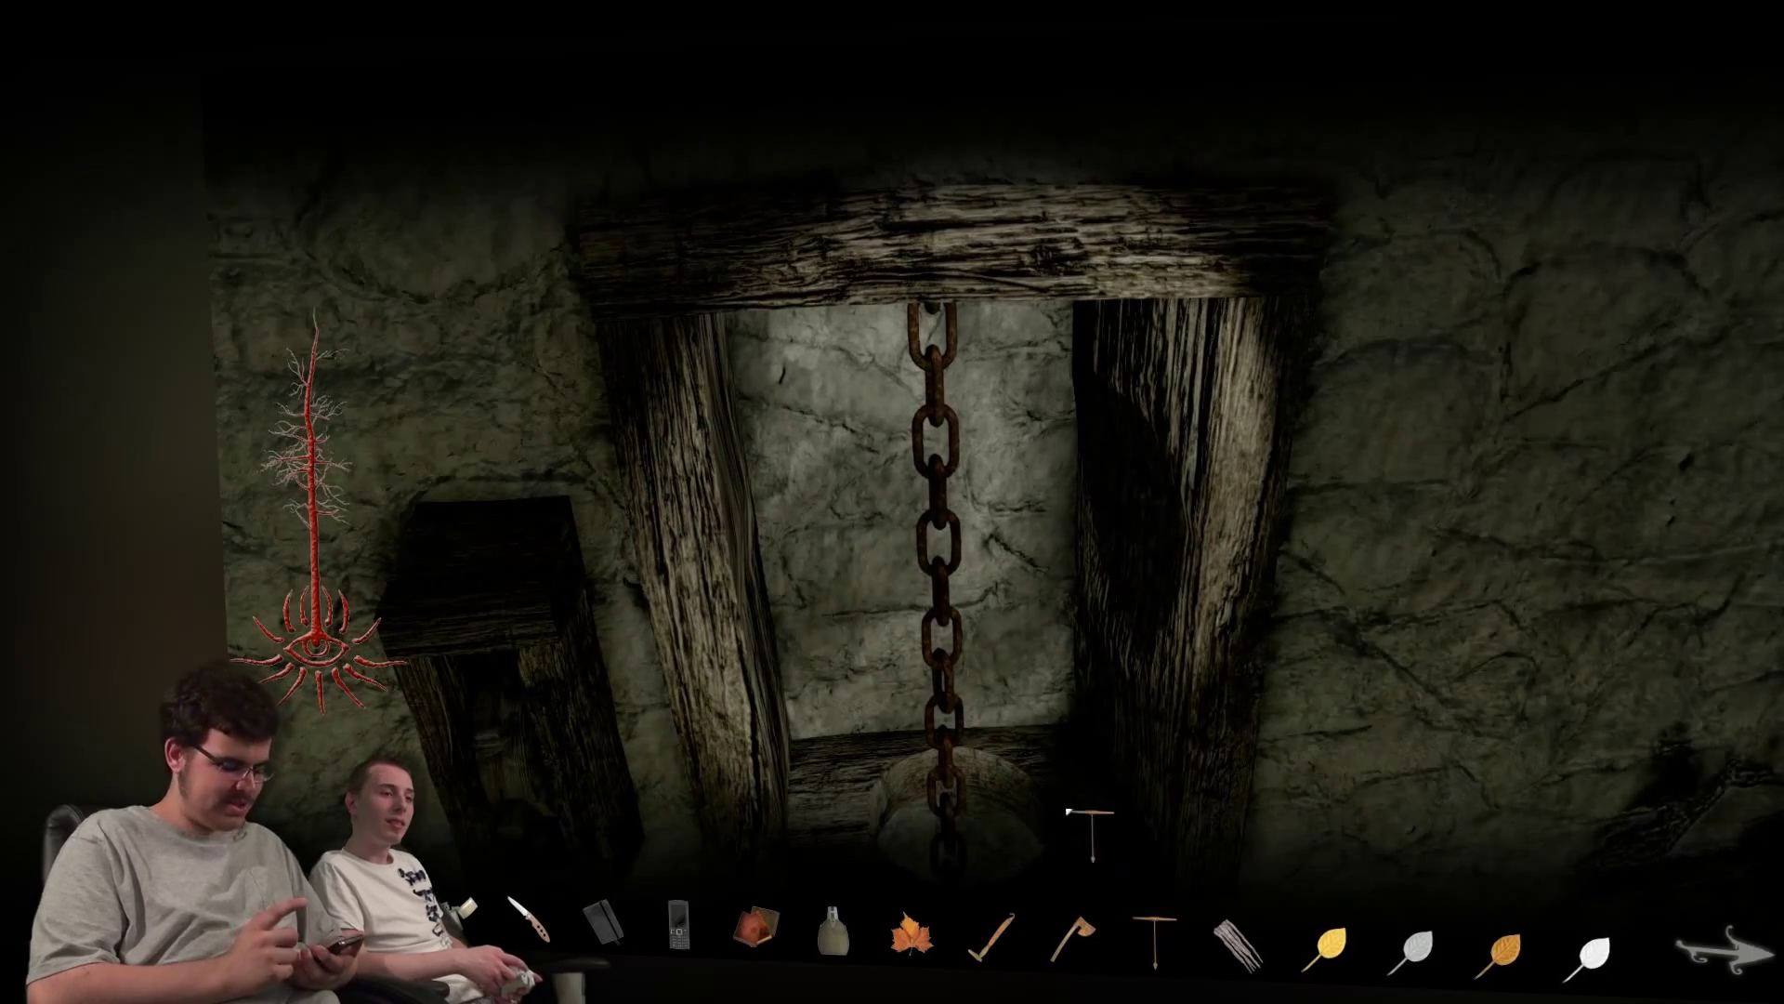
{"action": "left_click", "coordinate": [980, 711]}
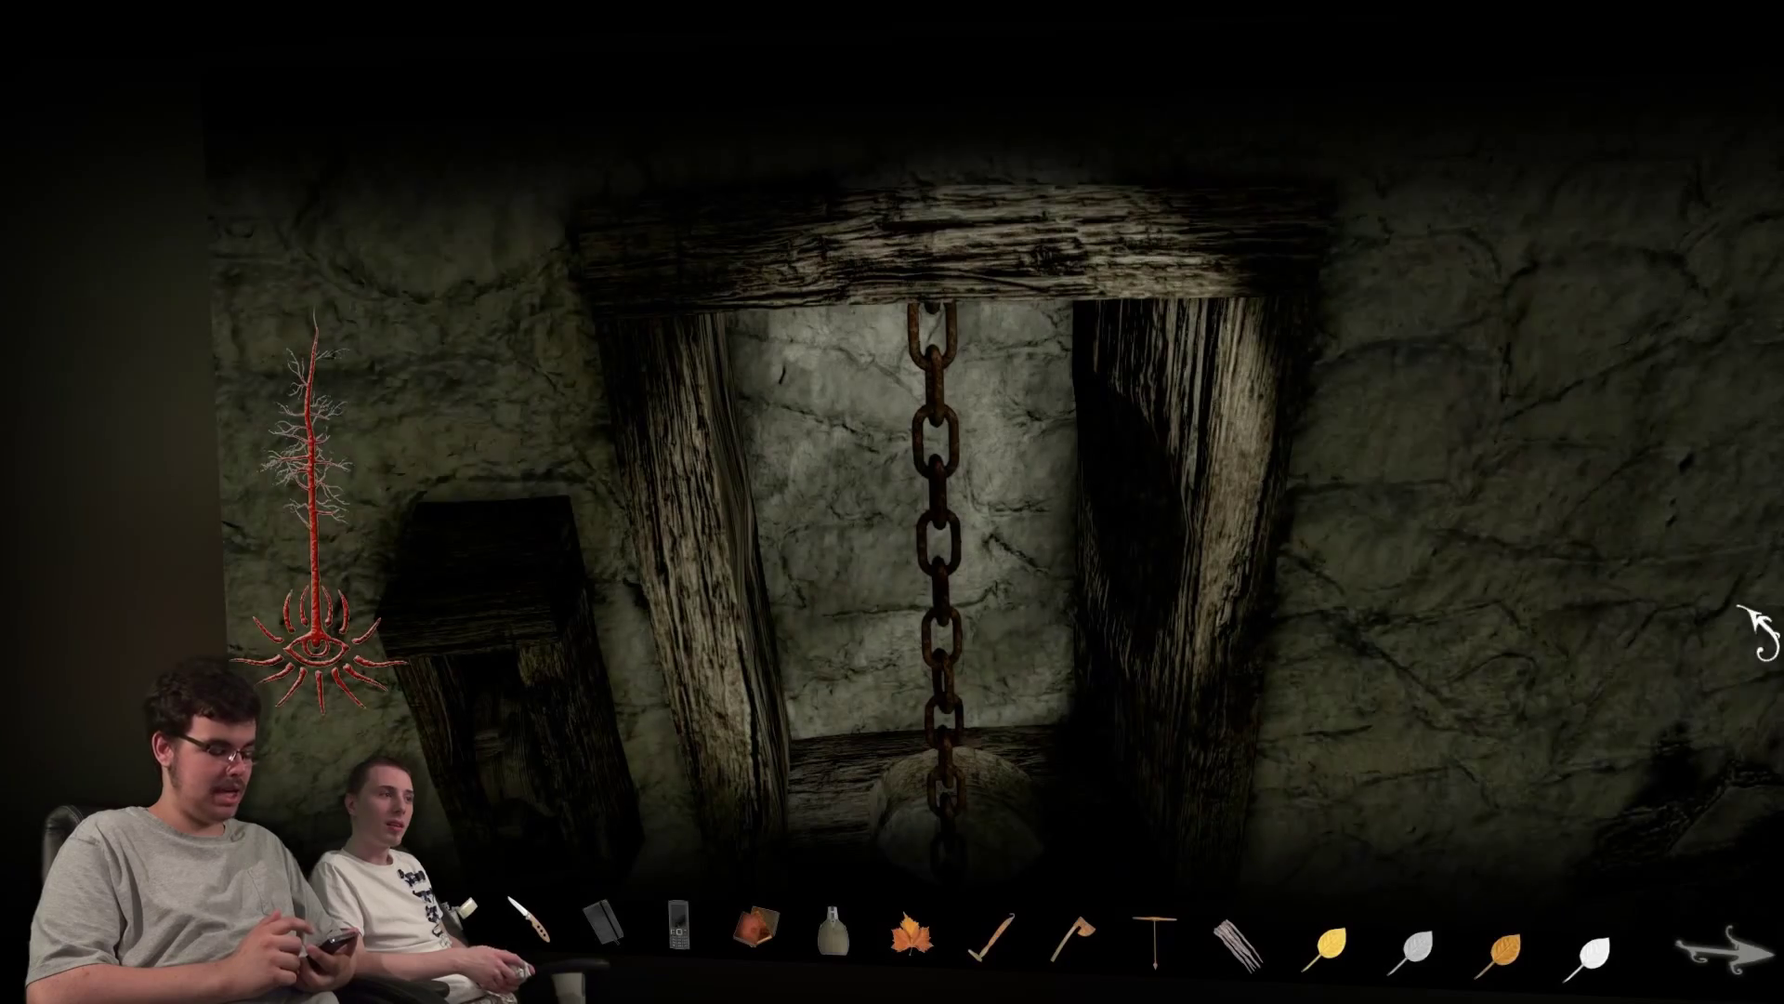
{"action": "right_click", "coordinate": [1728, 655]}
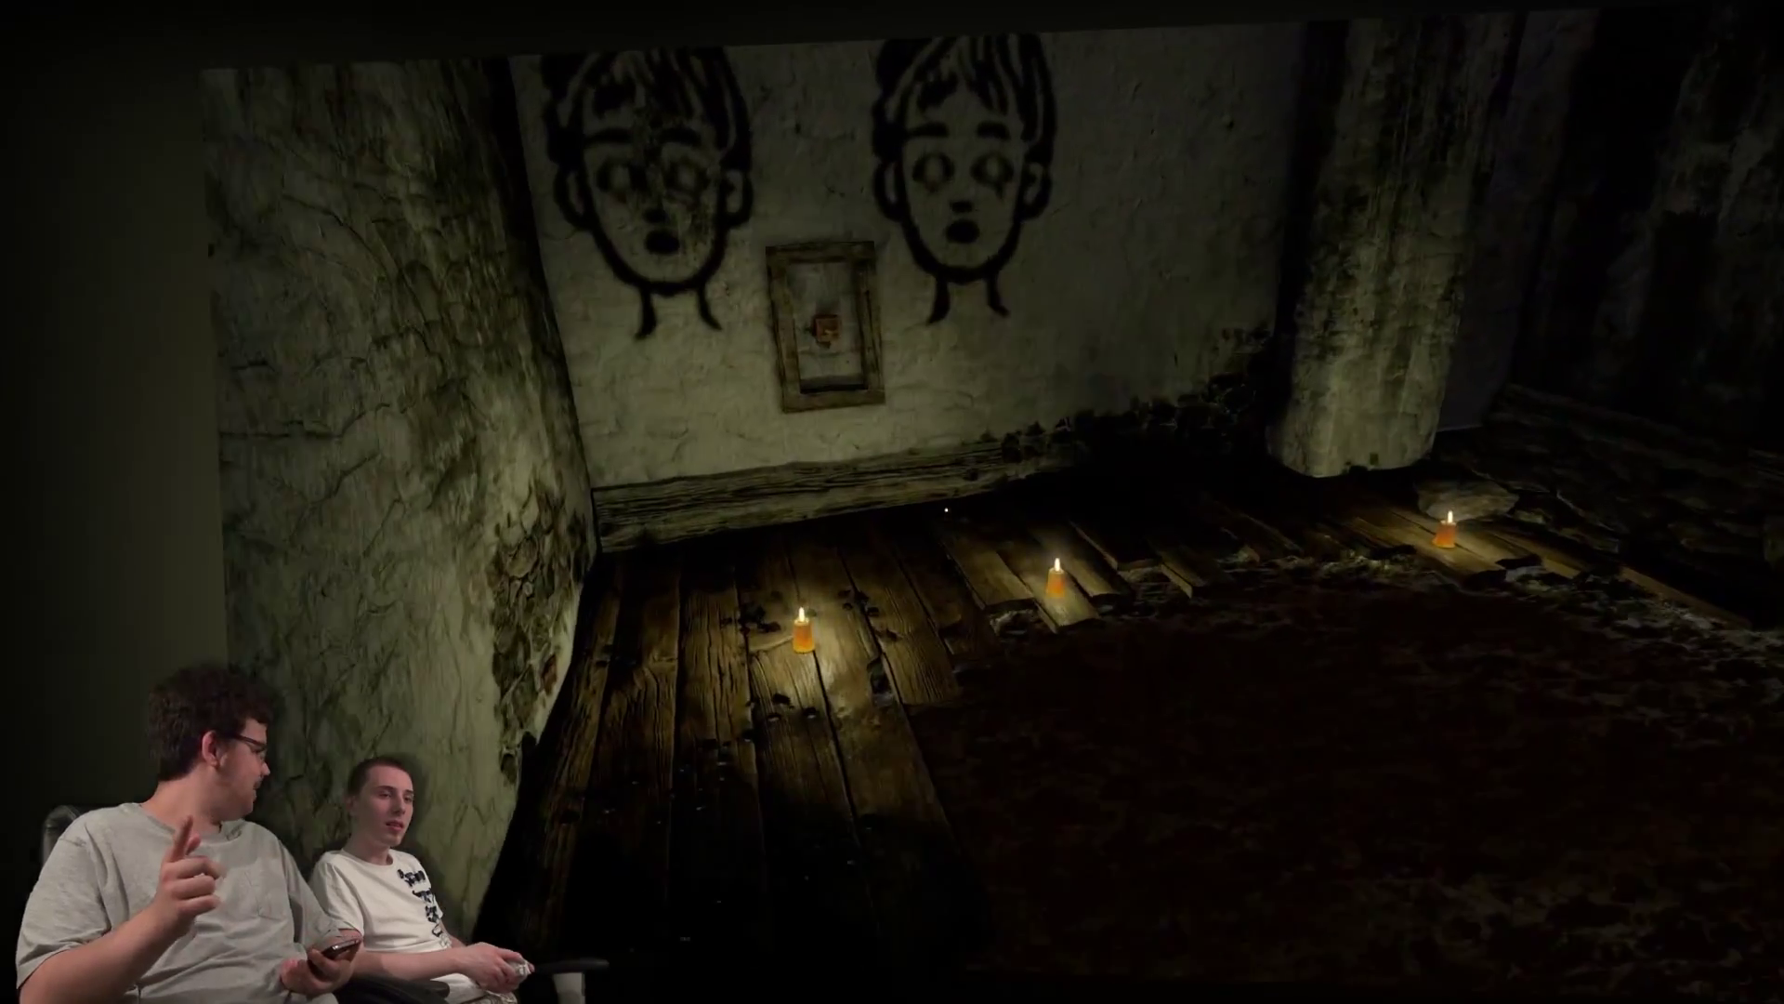
{"action": "left_click_drag", "start_coordinate": [893, 502], "coordinate": [557, 502]}
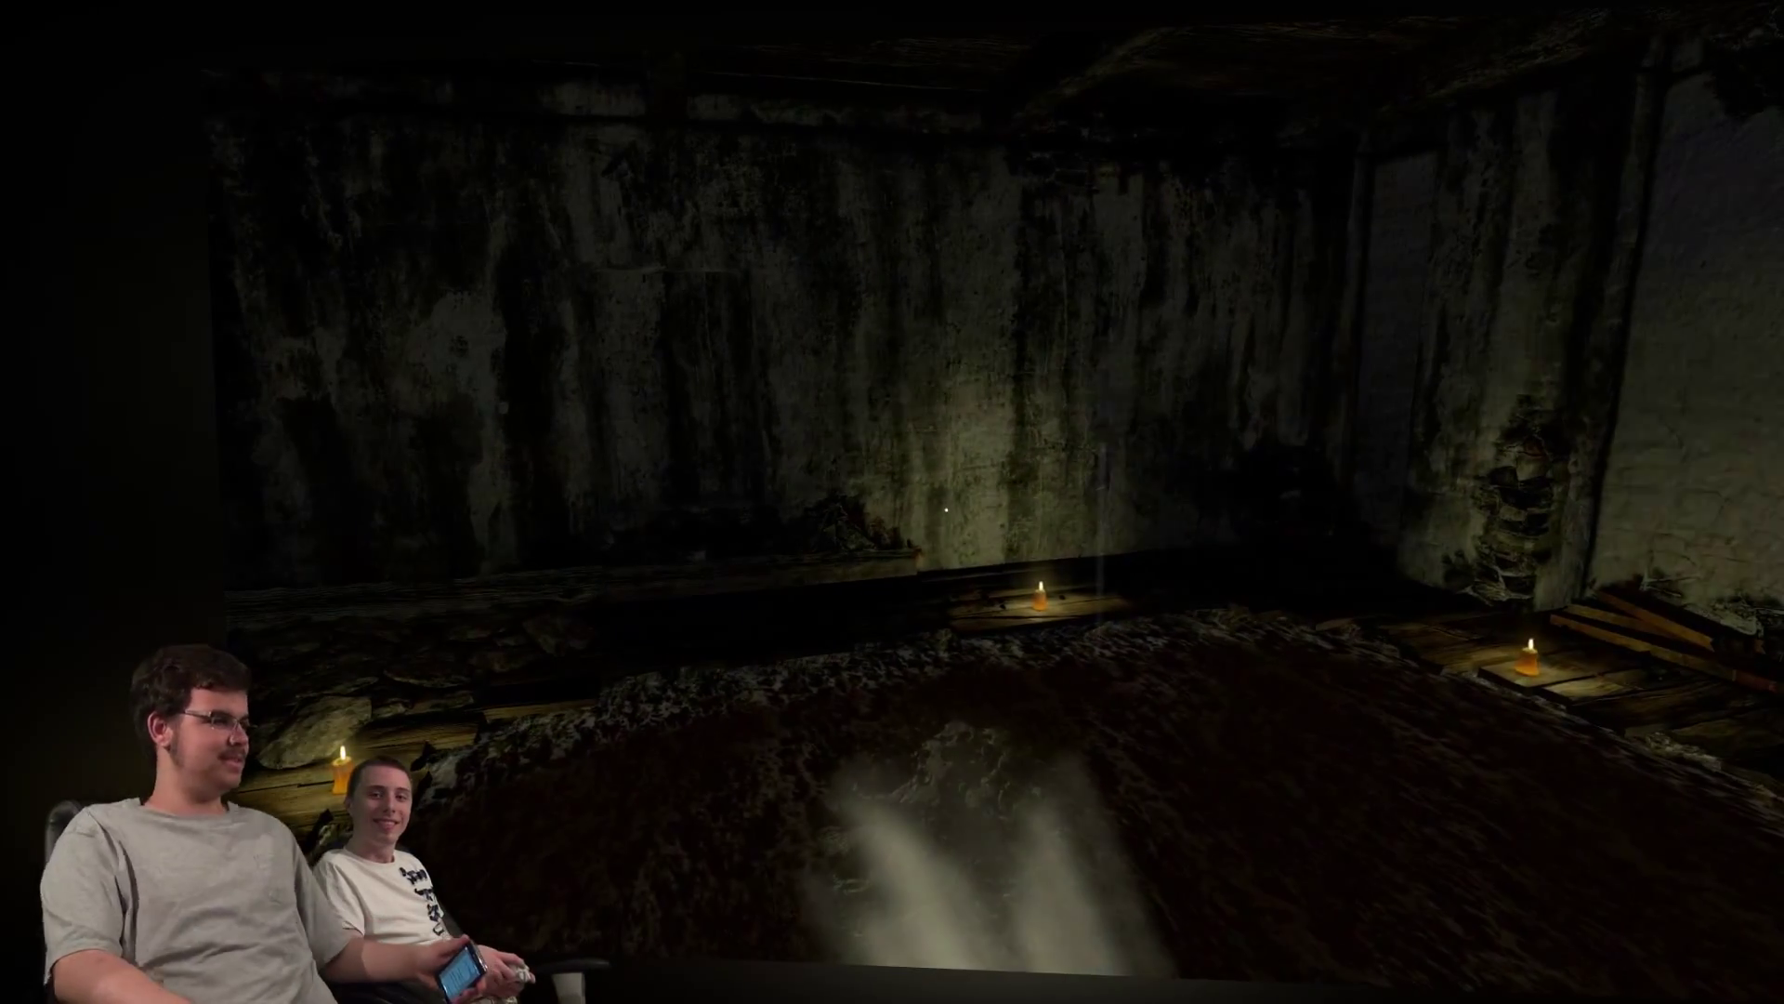
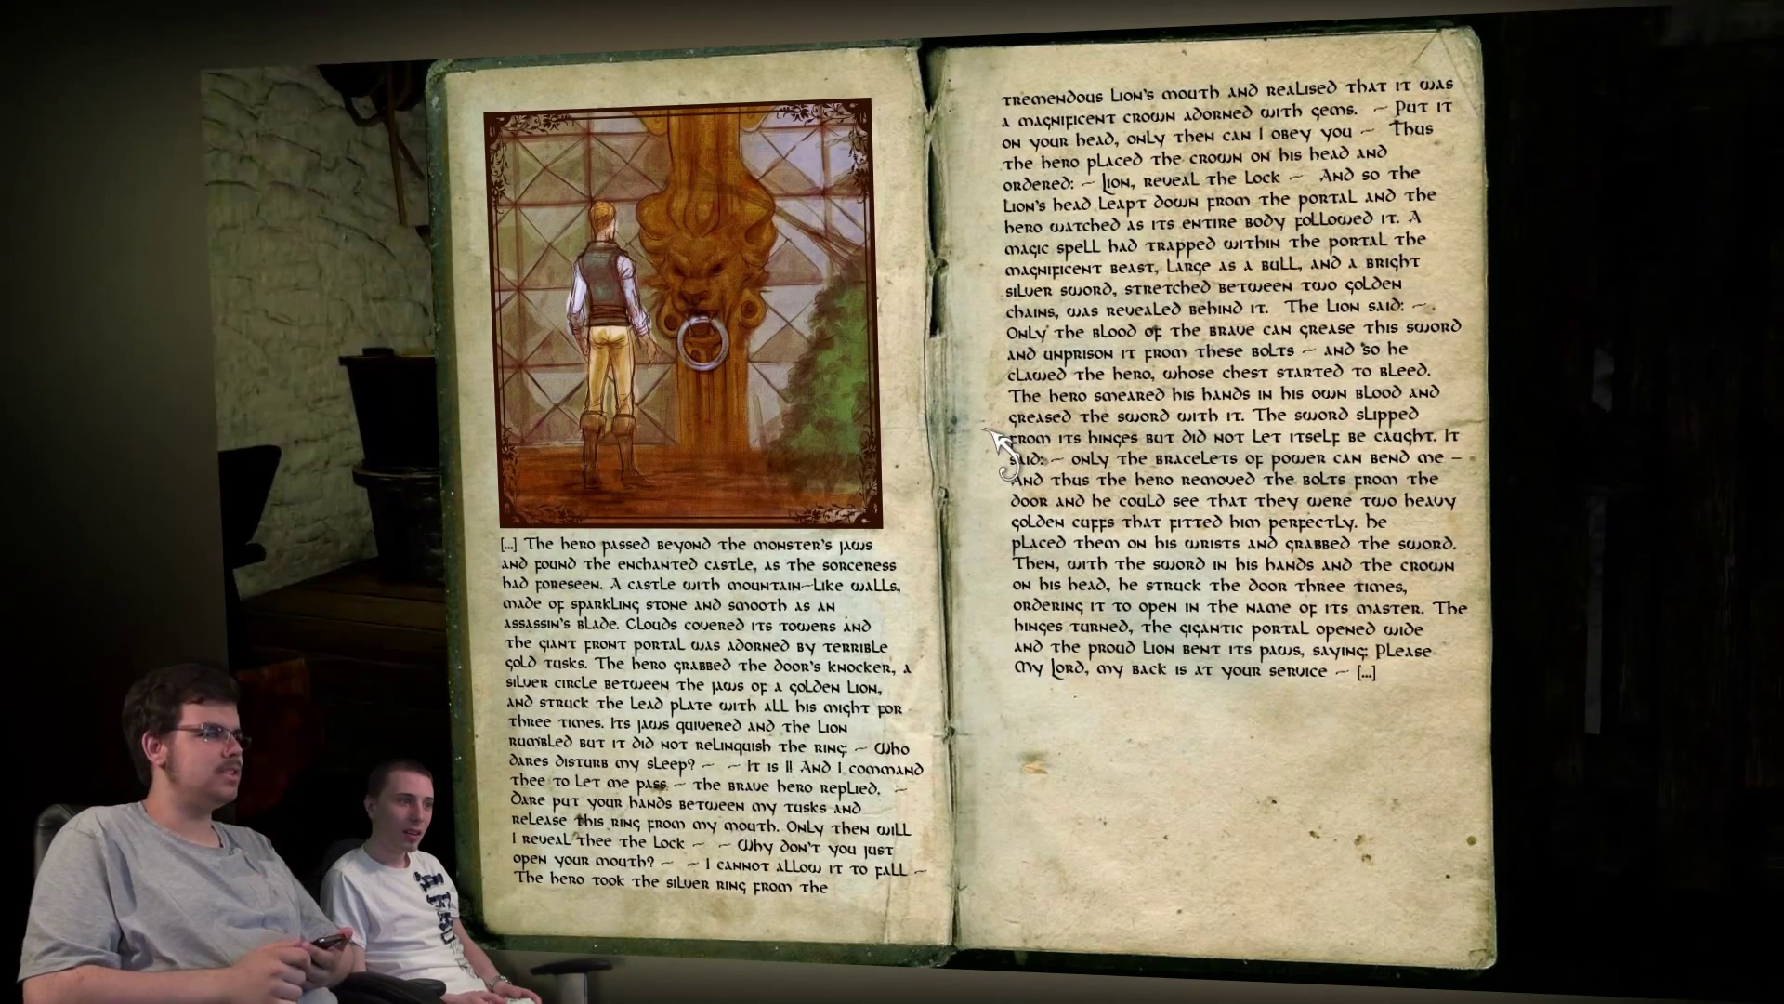
Reread and close the lion-and-castle storybook, then bring the inventory's document list back up.
{"action": "right_click", "coordinate": [1002, 575]}
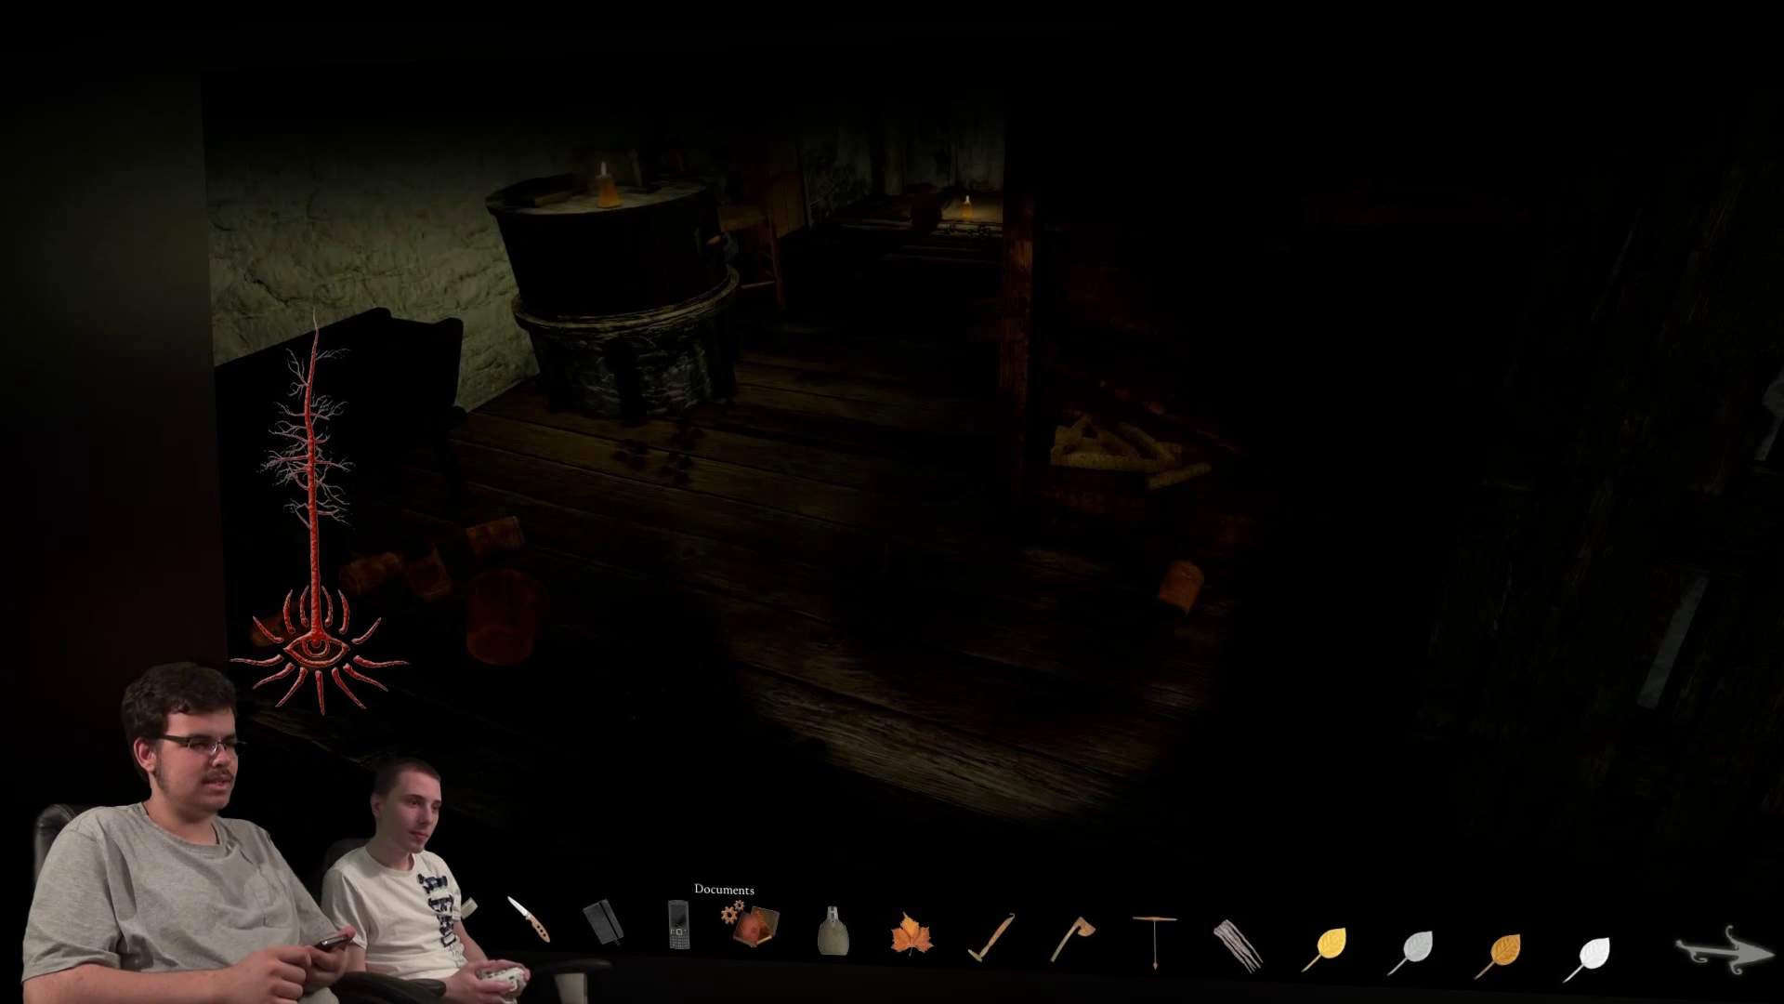
{"action": "key", "text": "Return"}
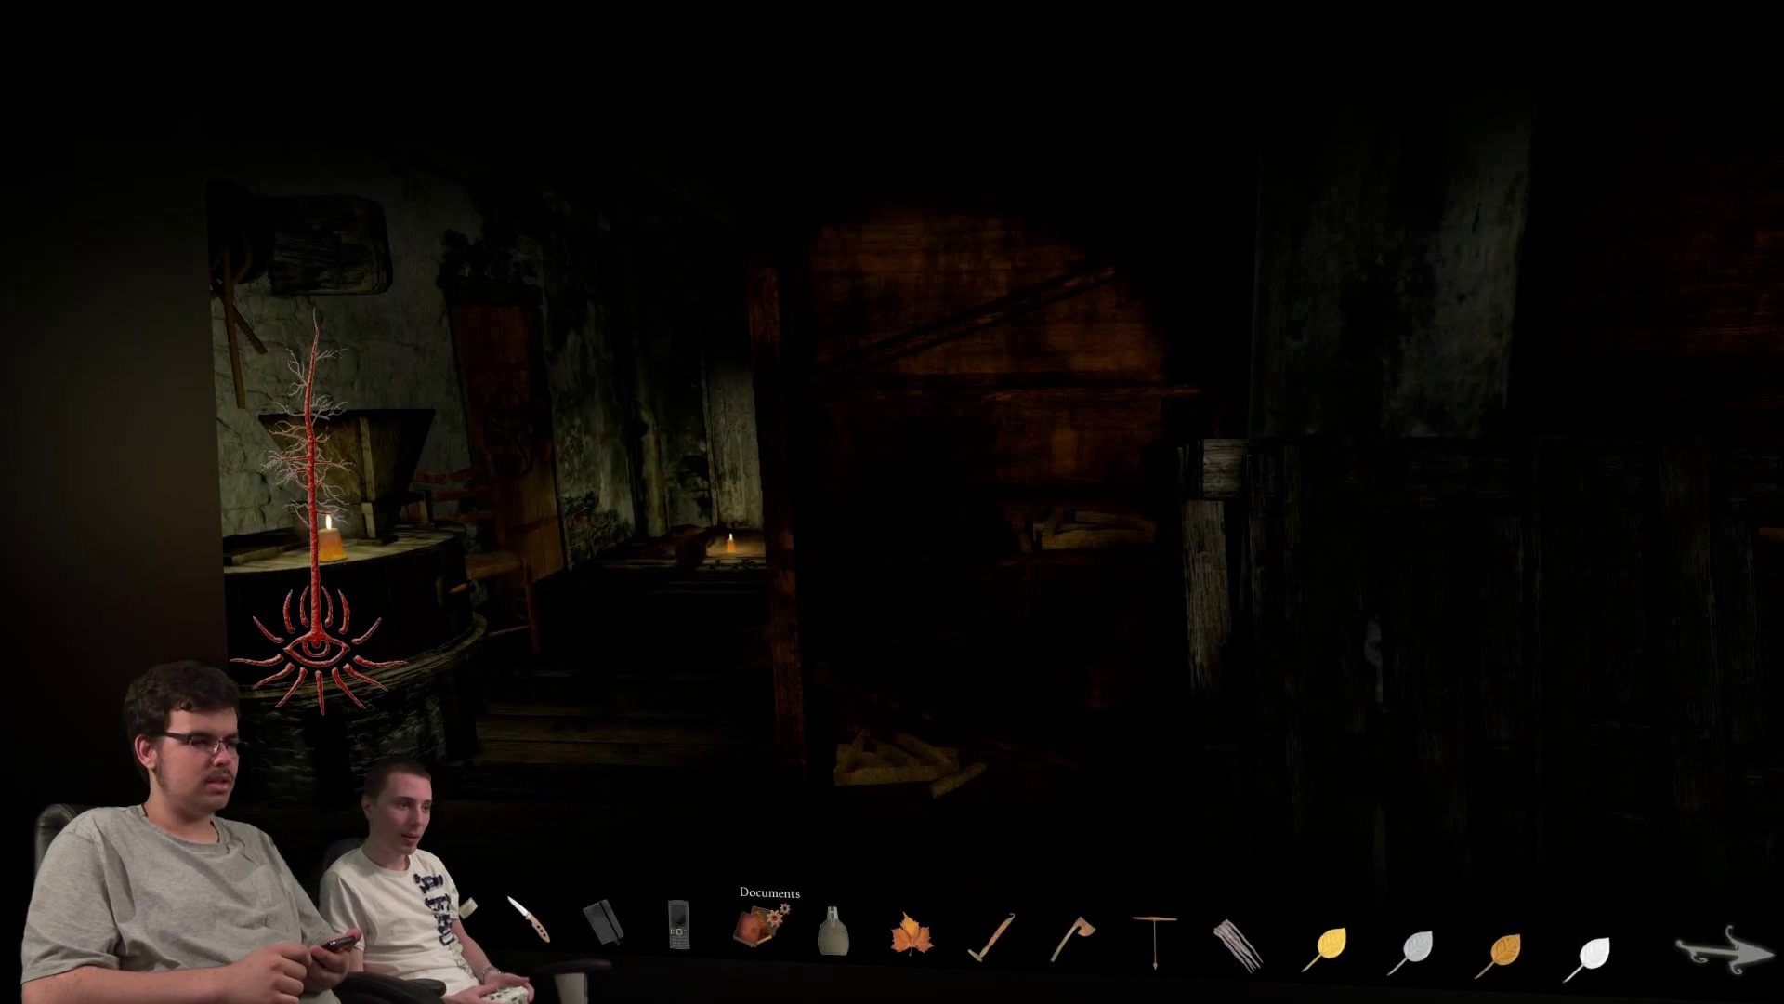
{"action": "left_click", "coordinate": [605, 920]}
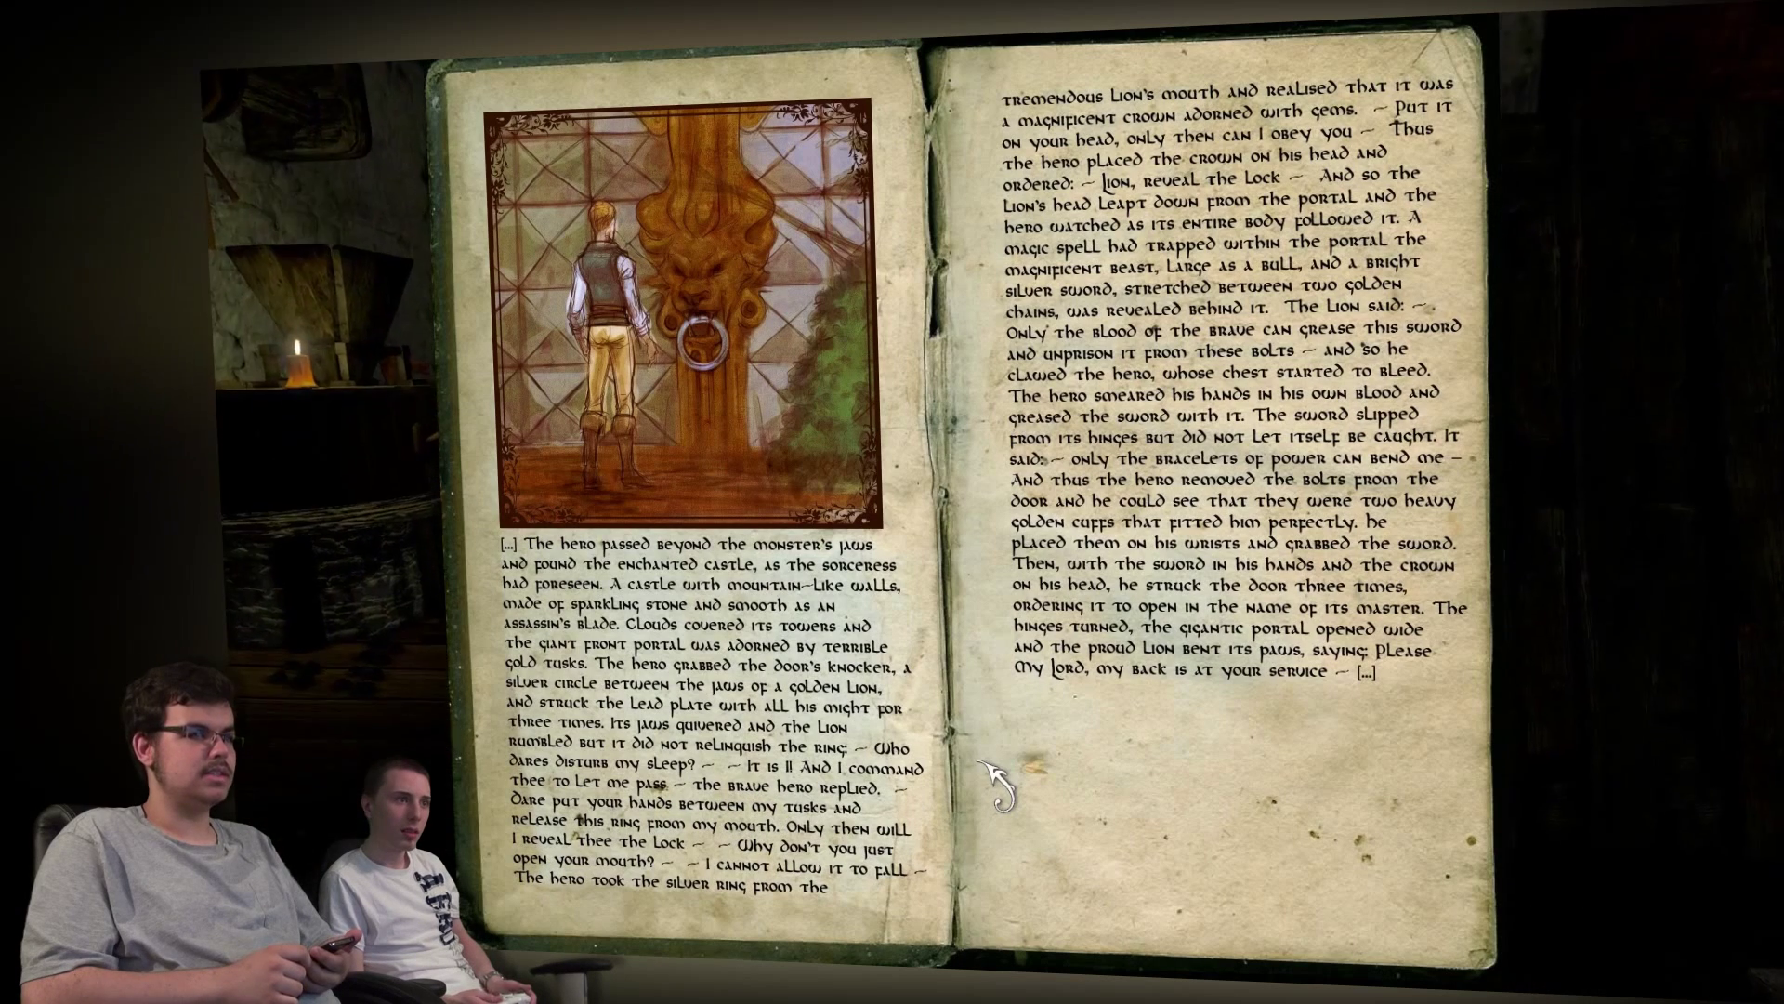
{"action": "key", "text": "Escape"}
{"action": "key", "text": "Tab"}
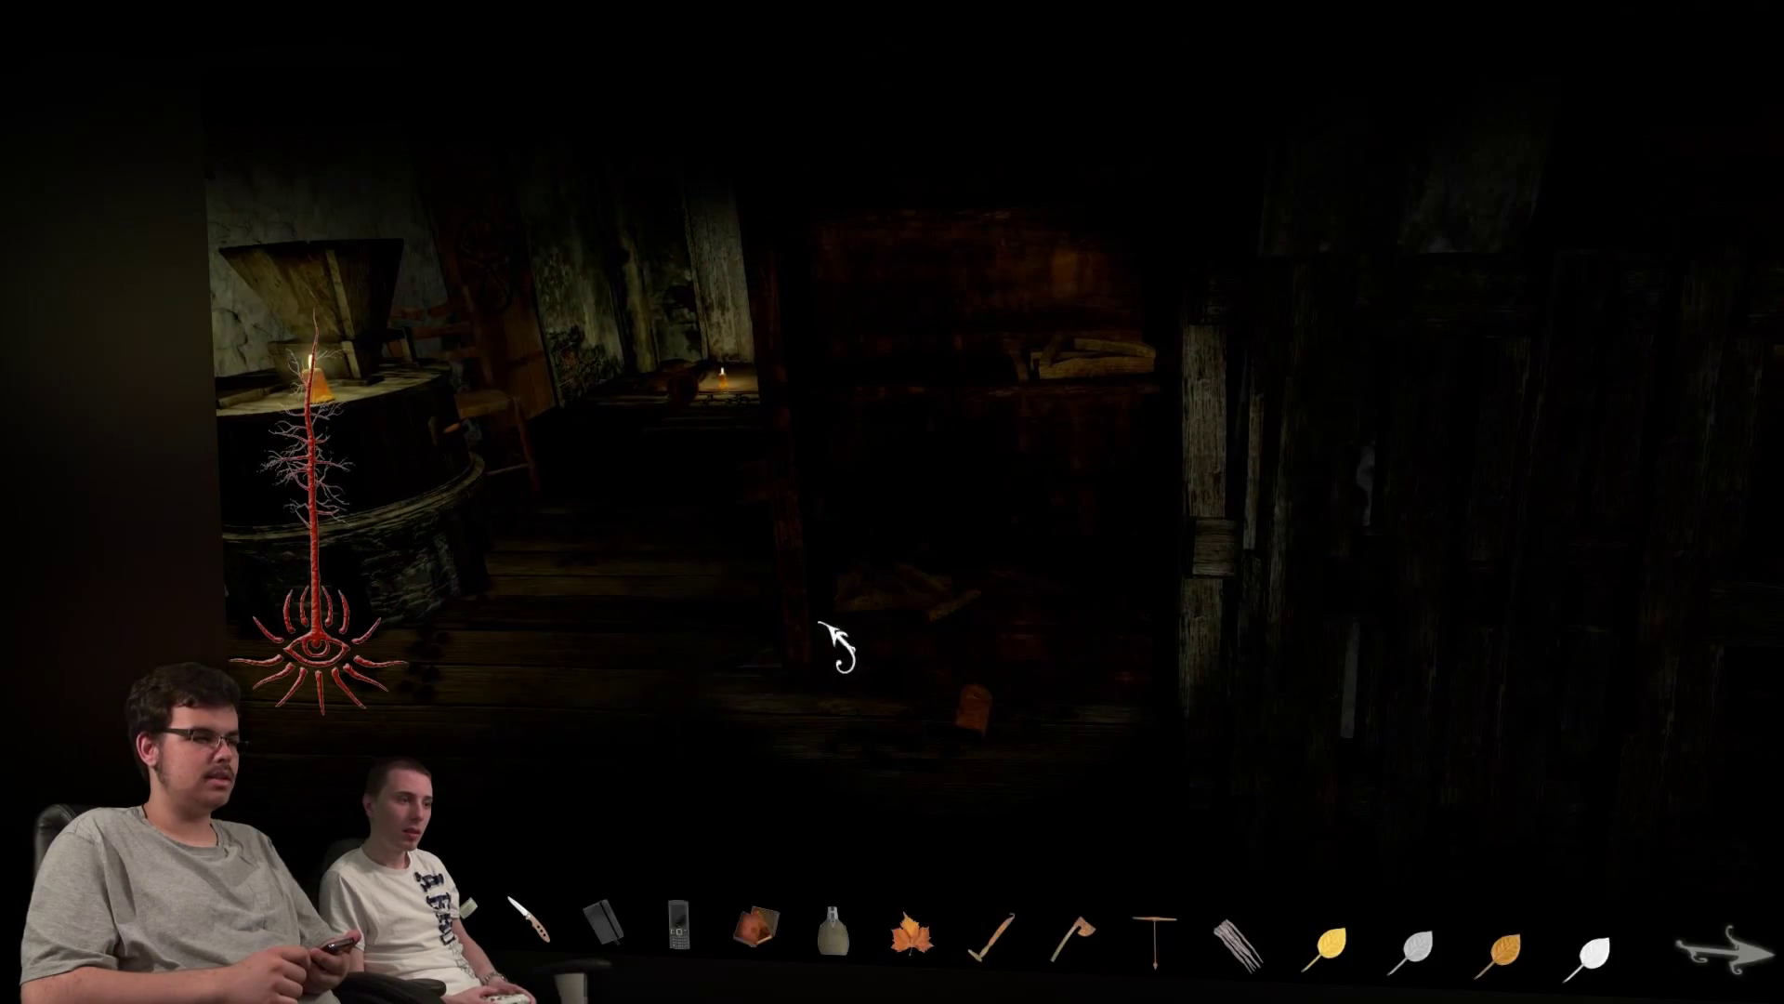
{"action": "left_click", "coordinate": [760, 926]}
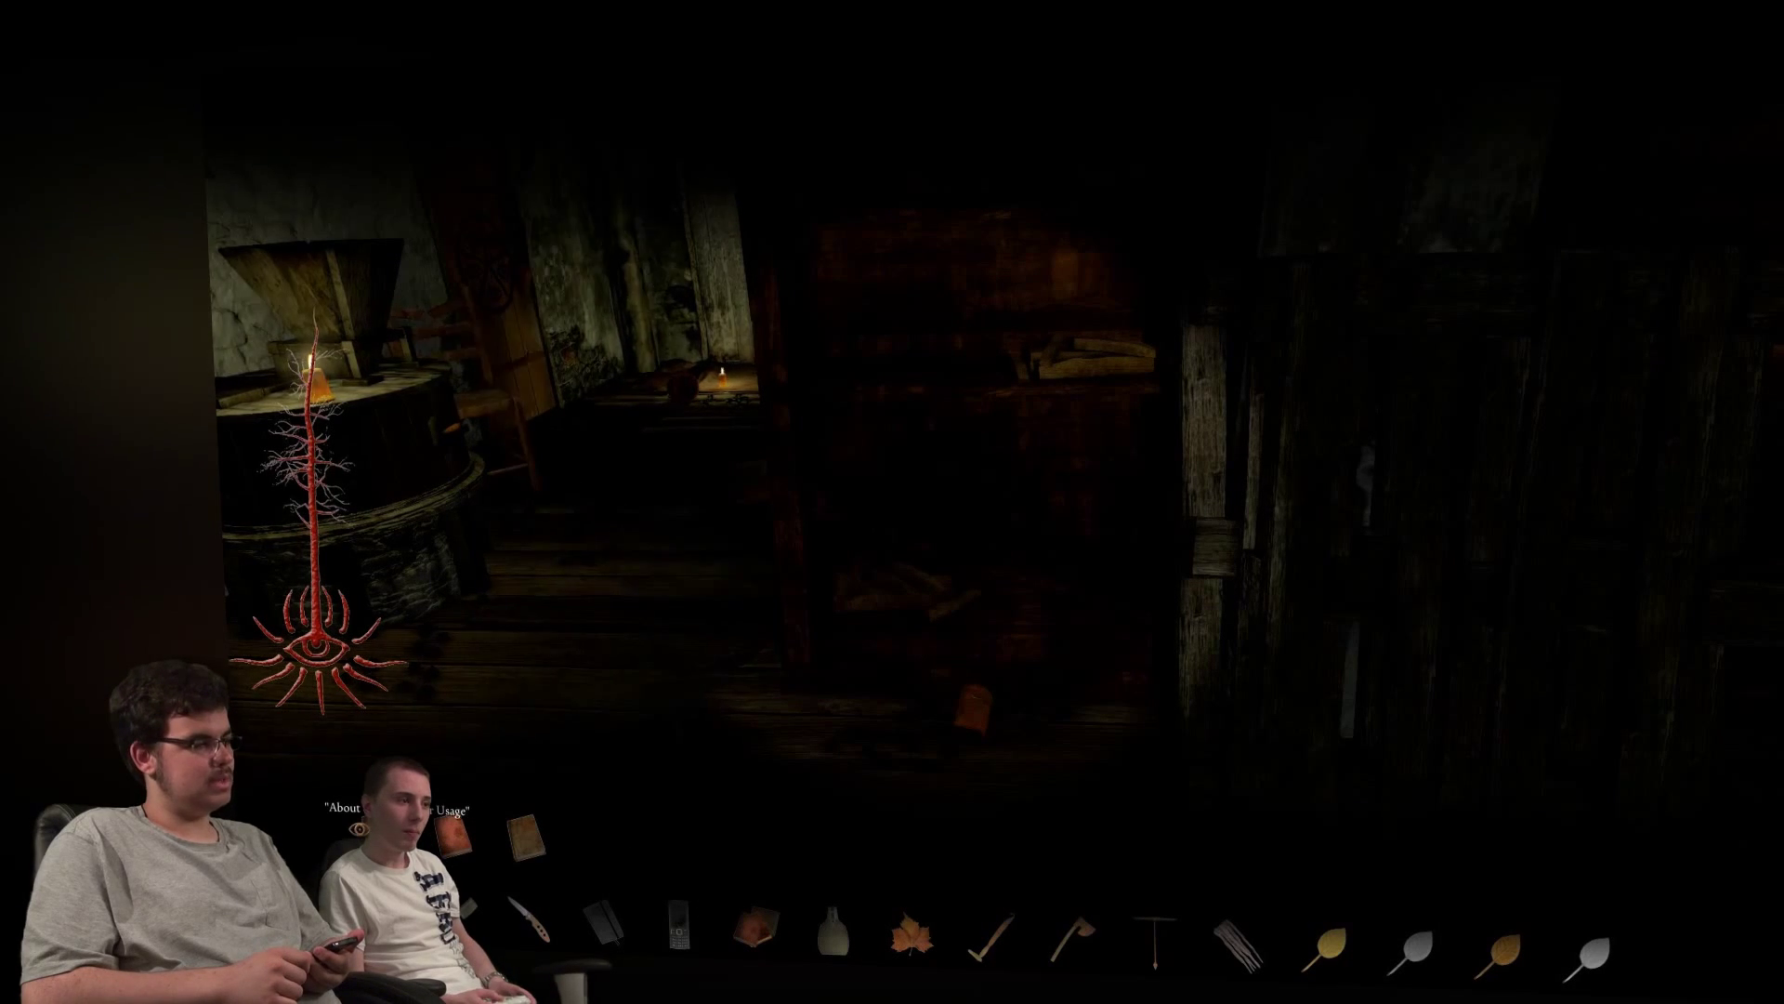
Read the five-eyes seal treatise and the Lucien and Margherita tale, then close them.
{"action": "left_click", "coordinate": [356, 827]}
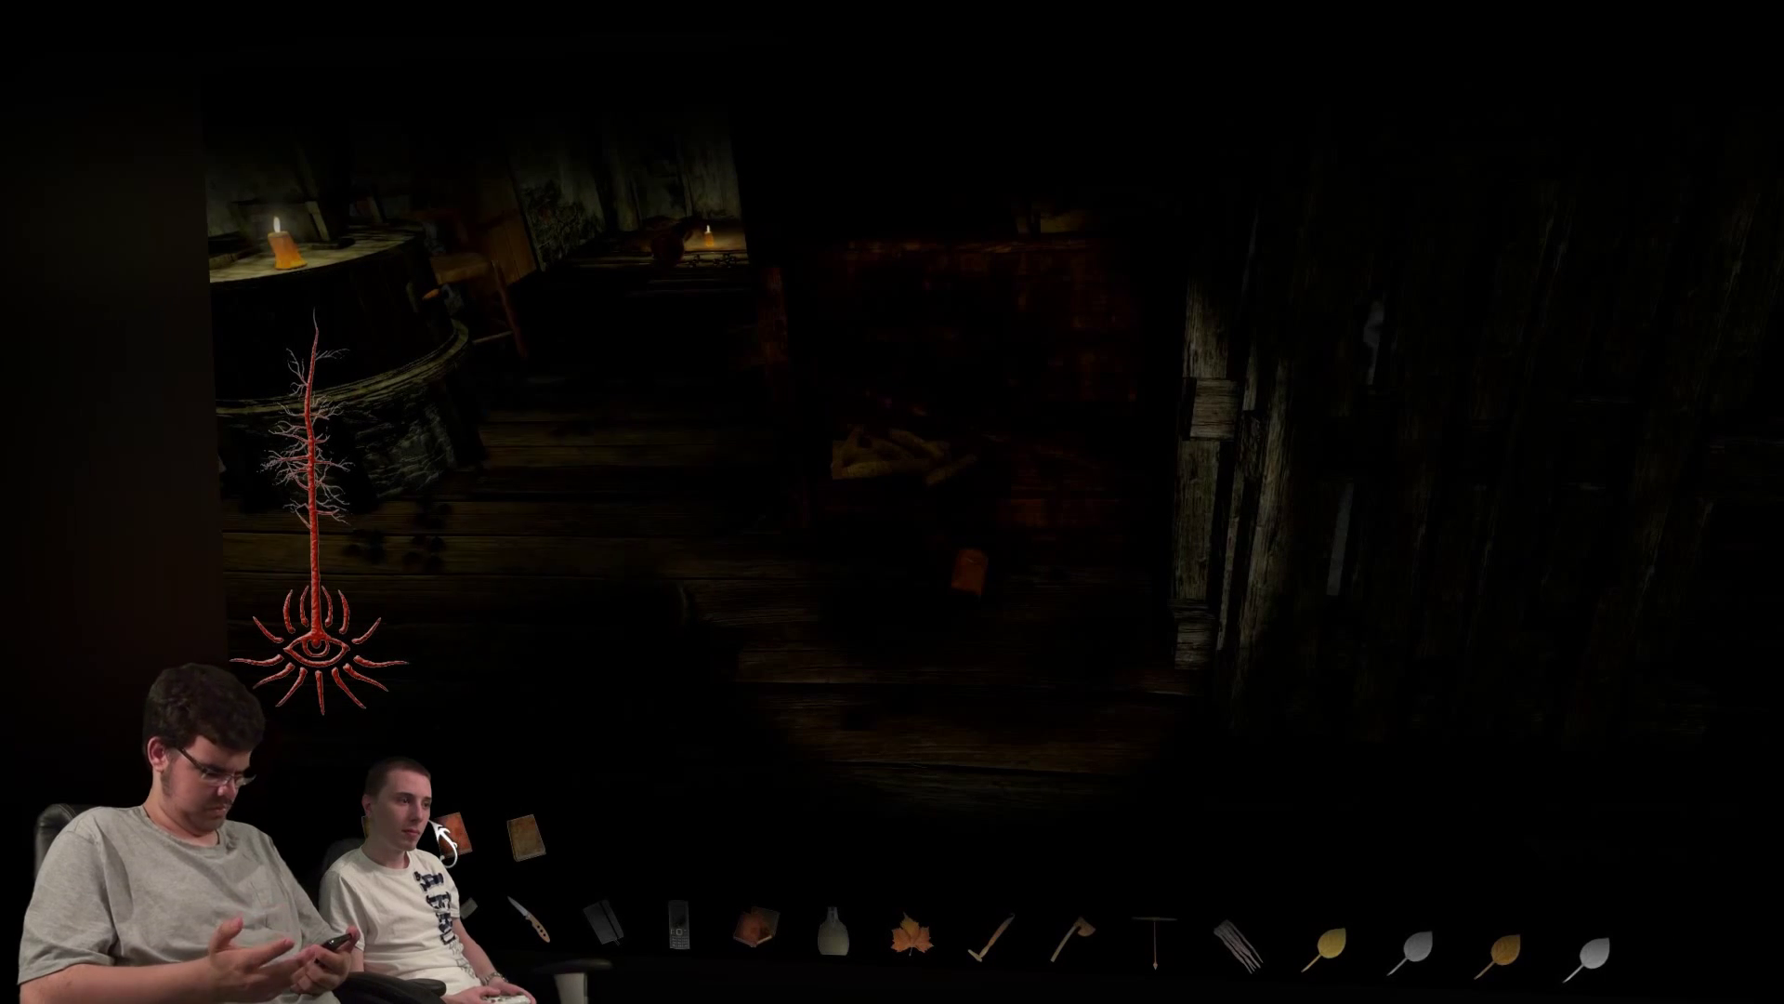
{"action": "left_click", "coordinate": [460, 837]}
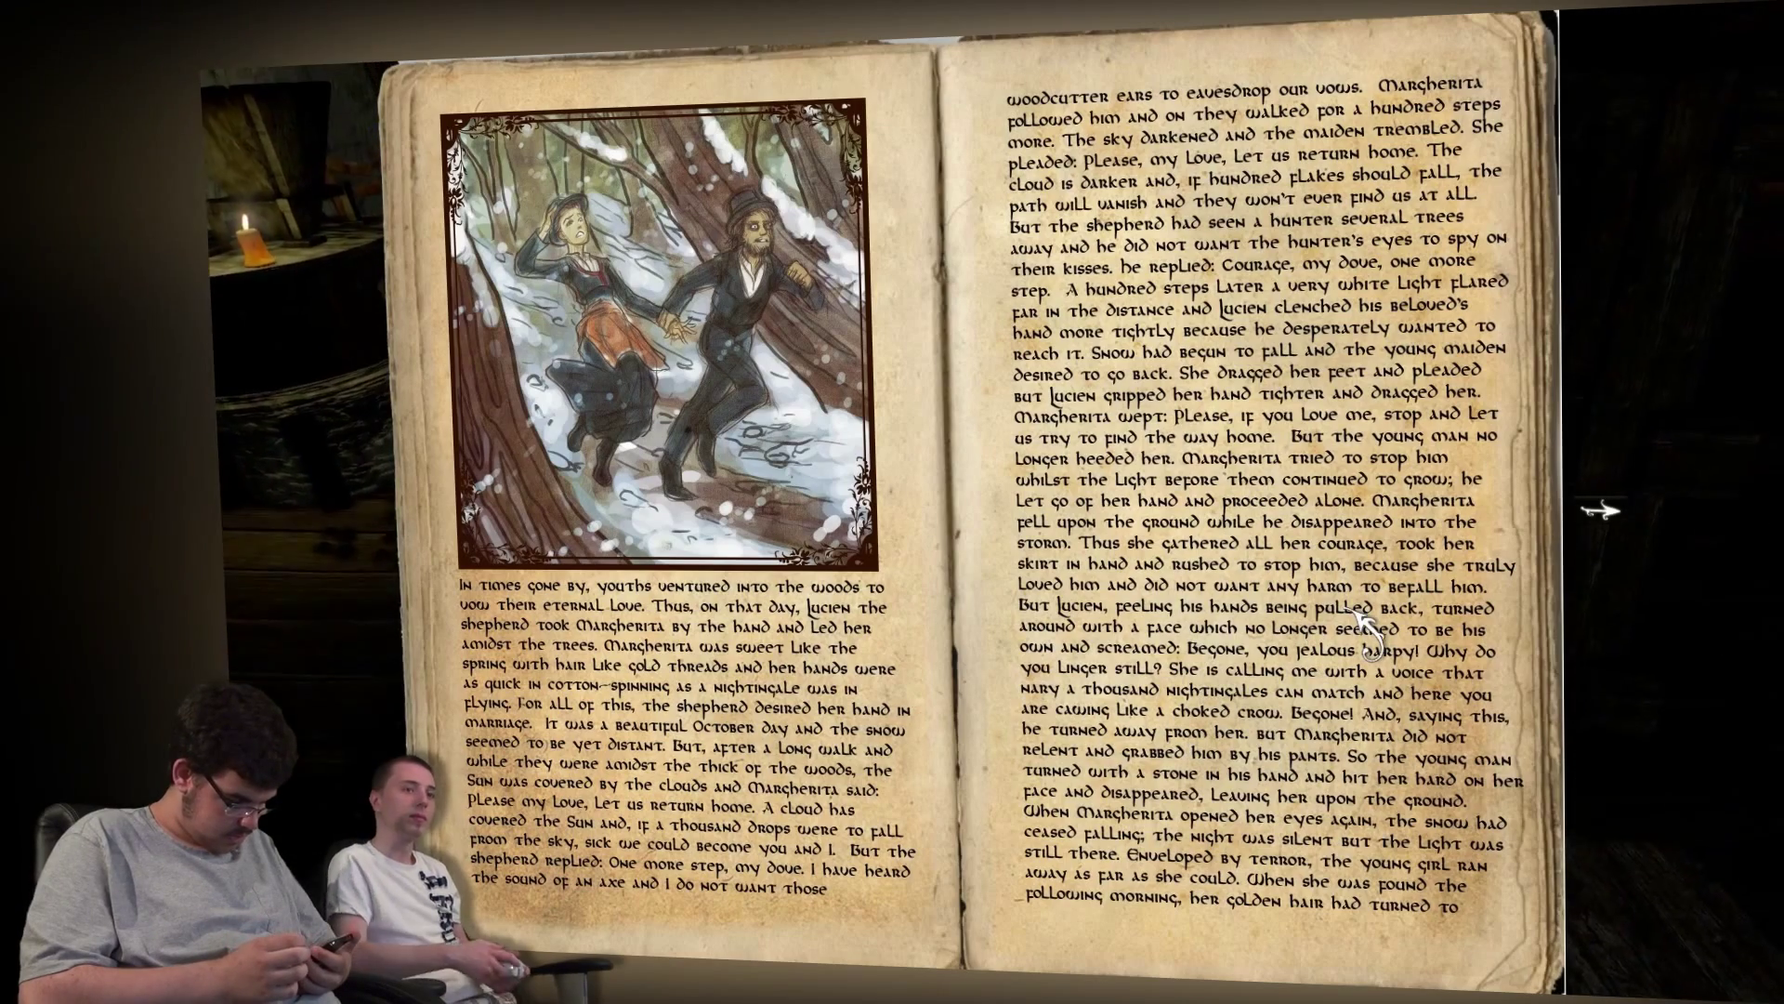
{"action": "key", "text": "Escape"}
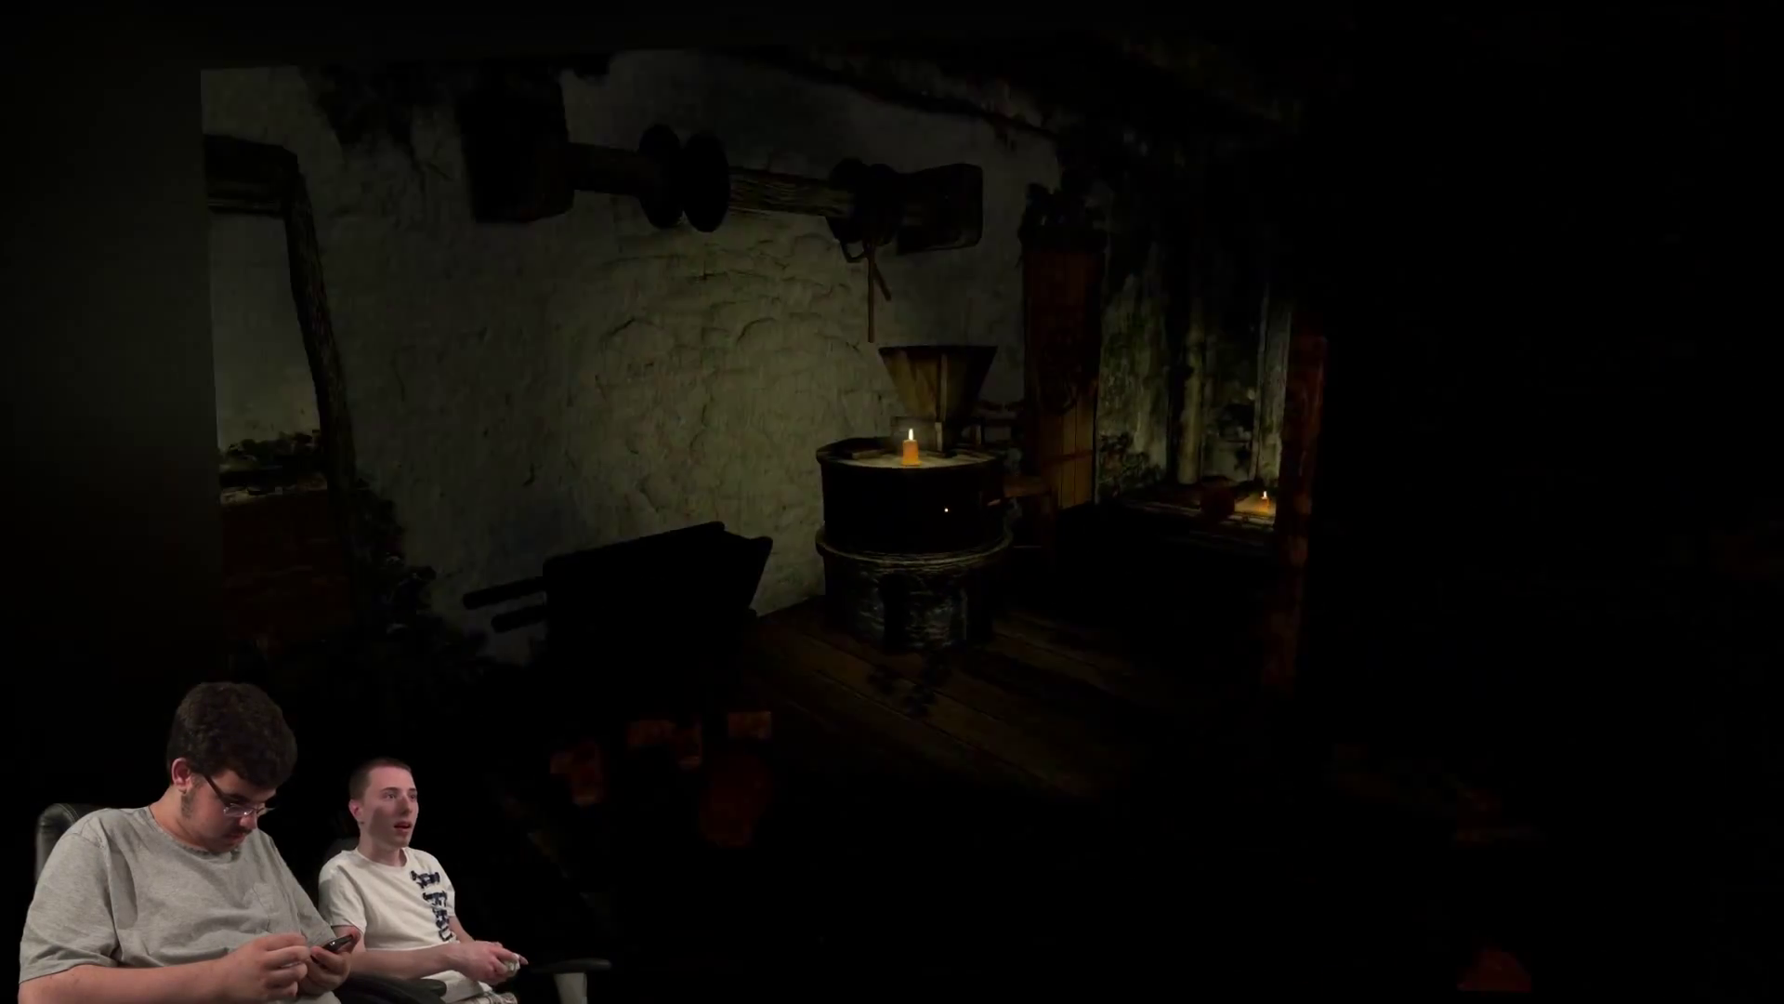
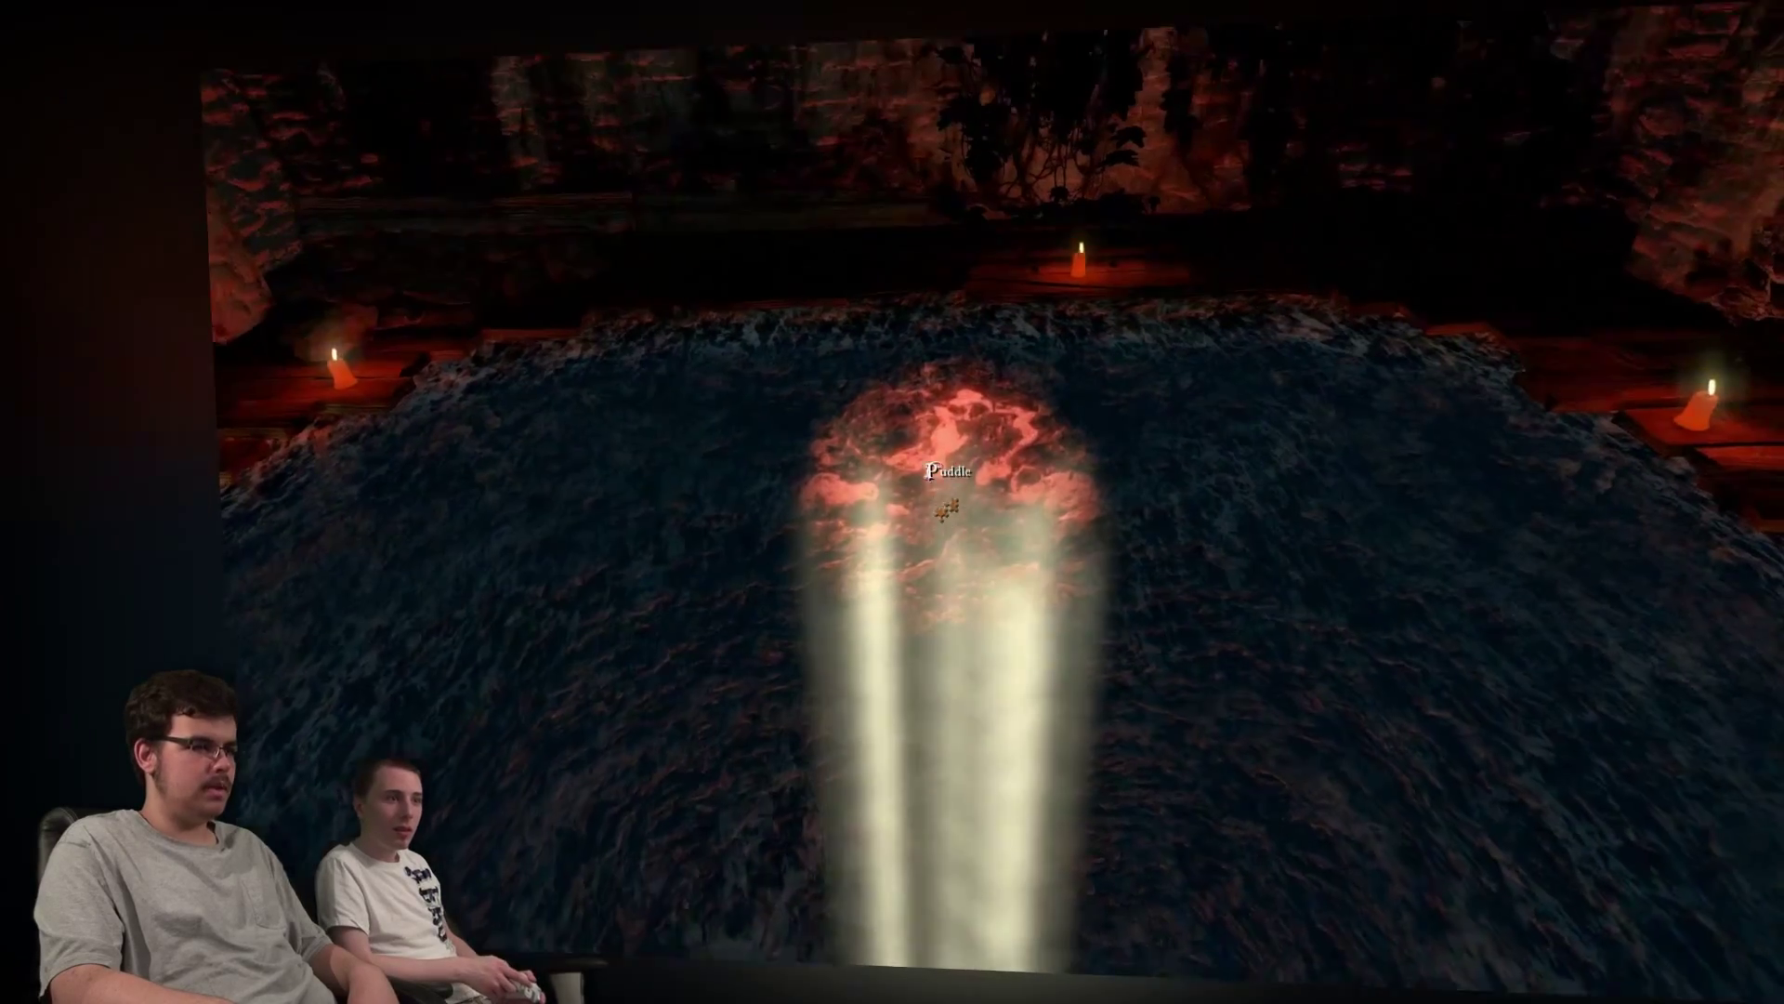
Examine the puddle, look around the room, then interact with the puddle again.
{"action": "left_click", "coordinate": [945, 508]}
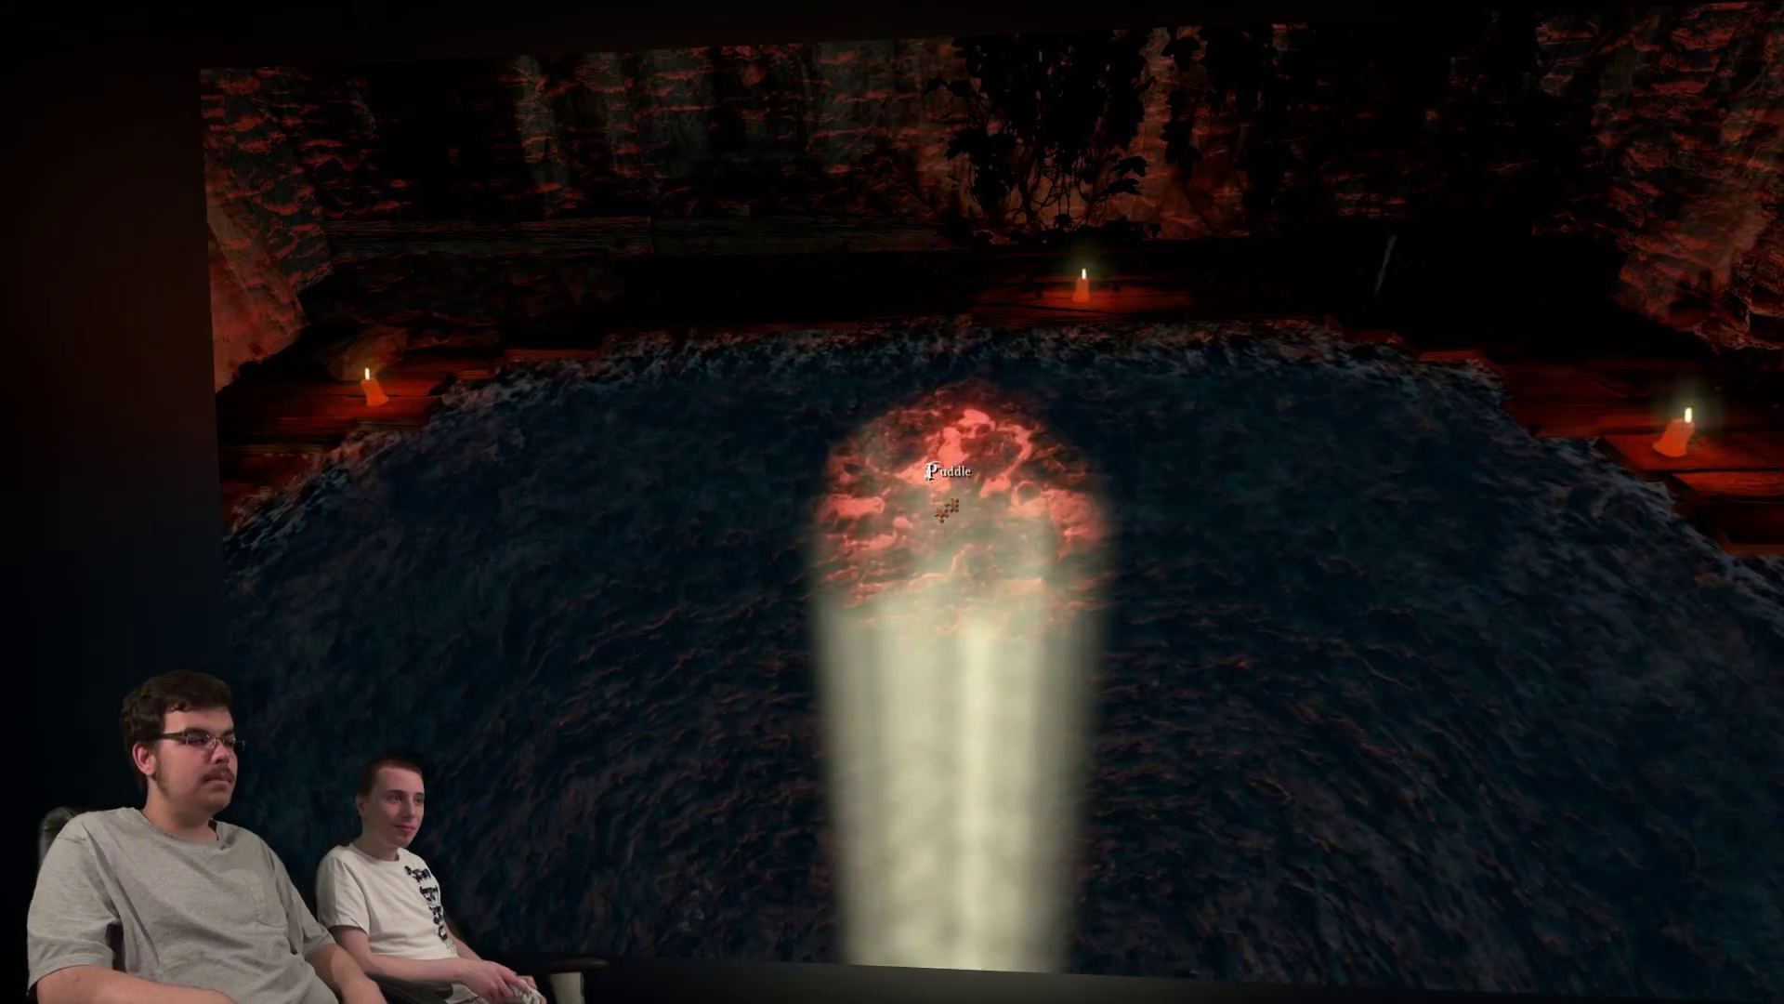
{"action": "left_click_drag", "start_coordinate": [945, 507], "coordinate": [948, 510]}
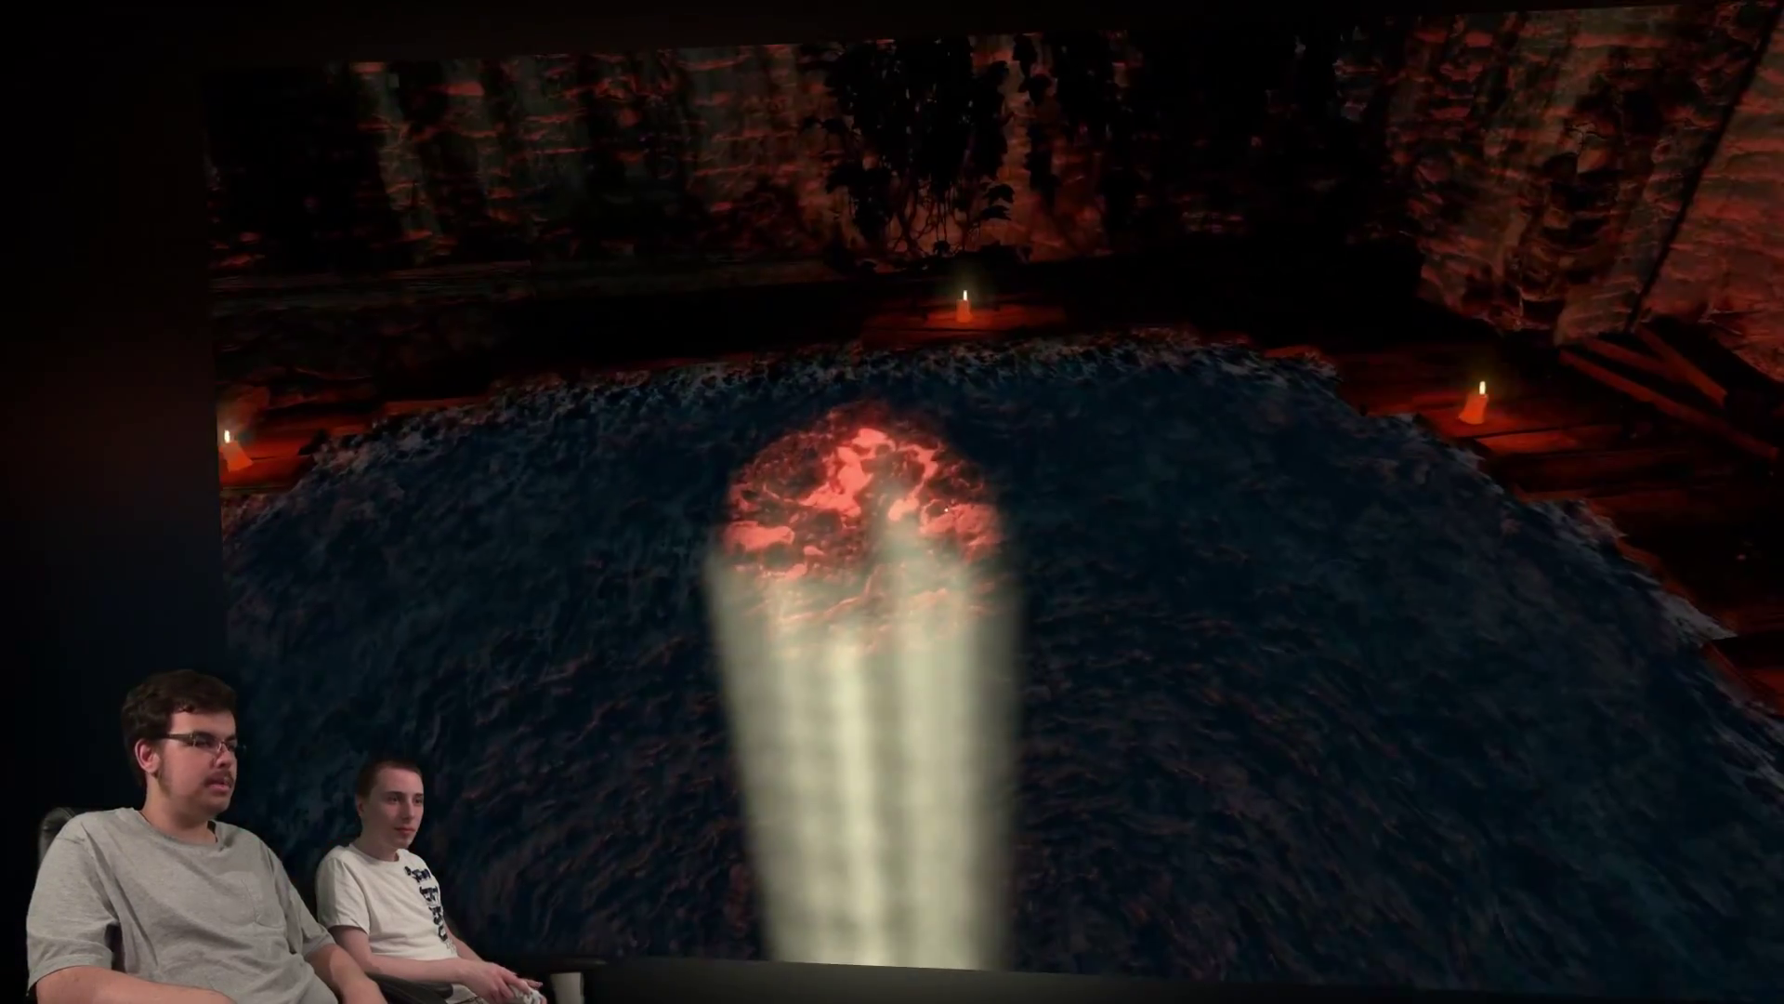
{"action": "left_click", "coordinate": [946, 508]}
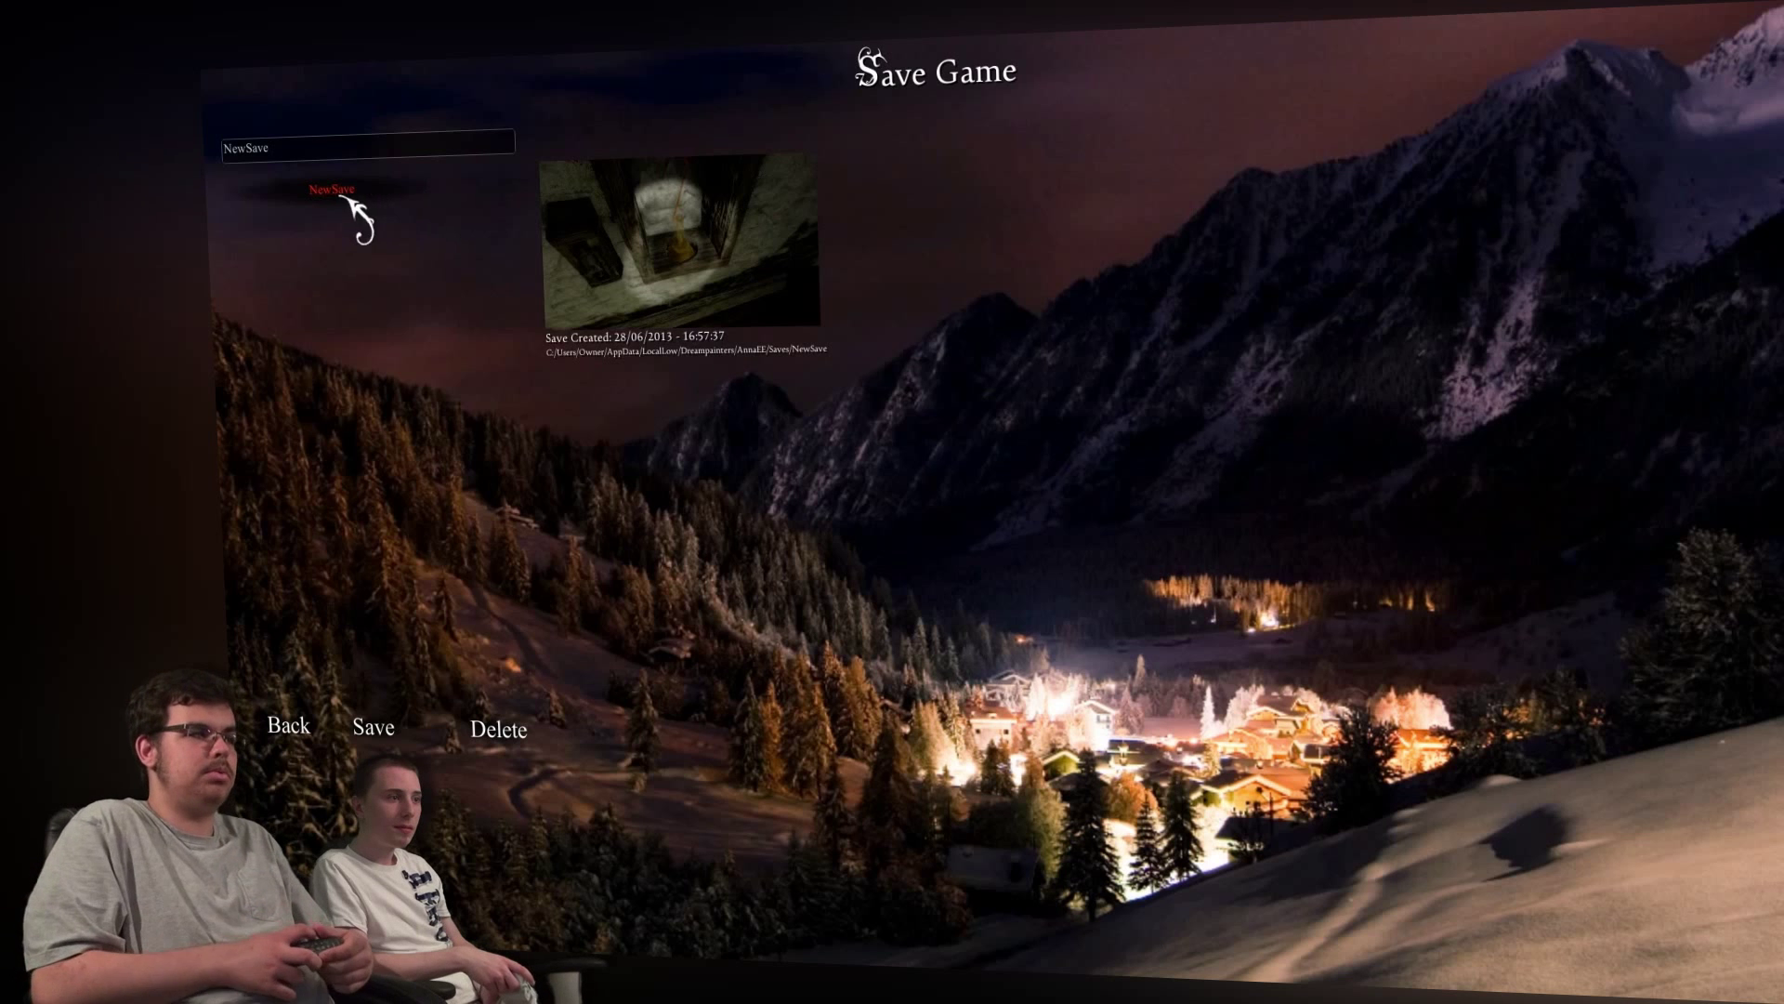
Save over the NewSave slot and confirm the overwrite.
{"action": "left_click", "coordinate": [375, 726]}
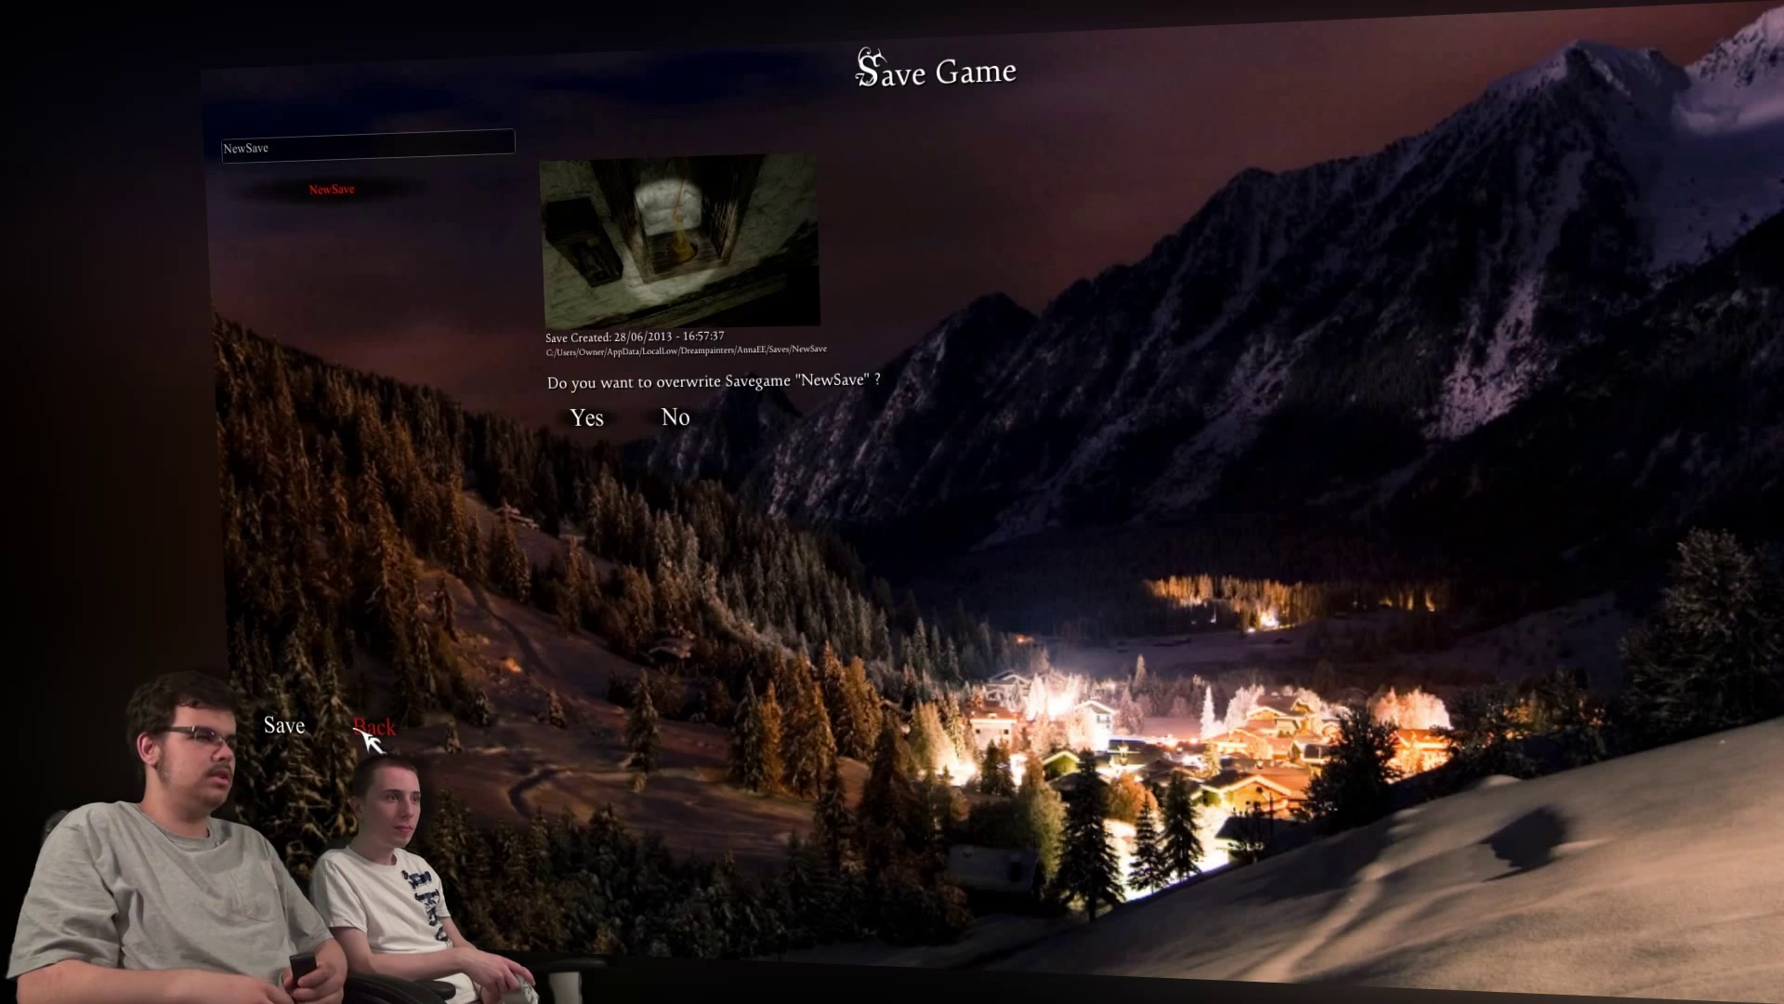
{"action": "left_click", "coordinate": [588, 418]}
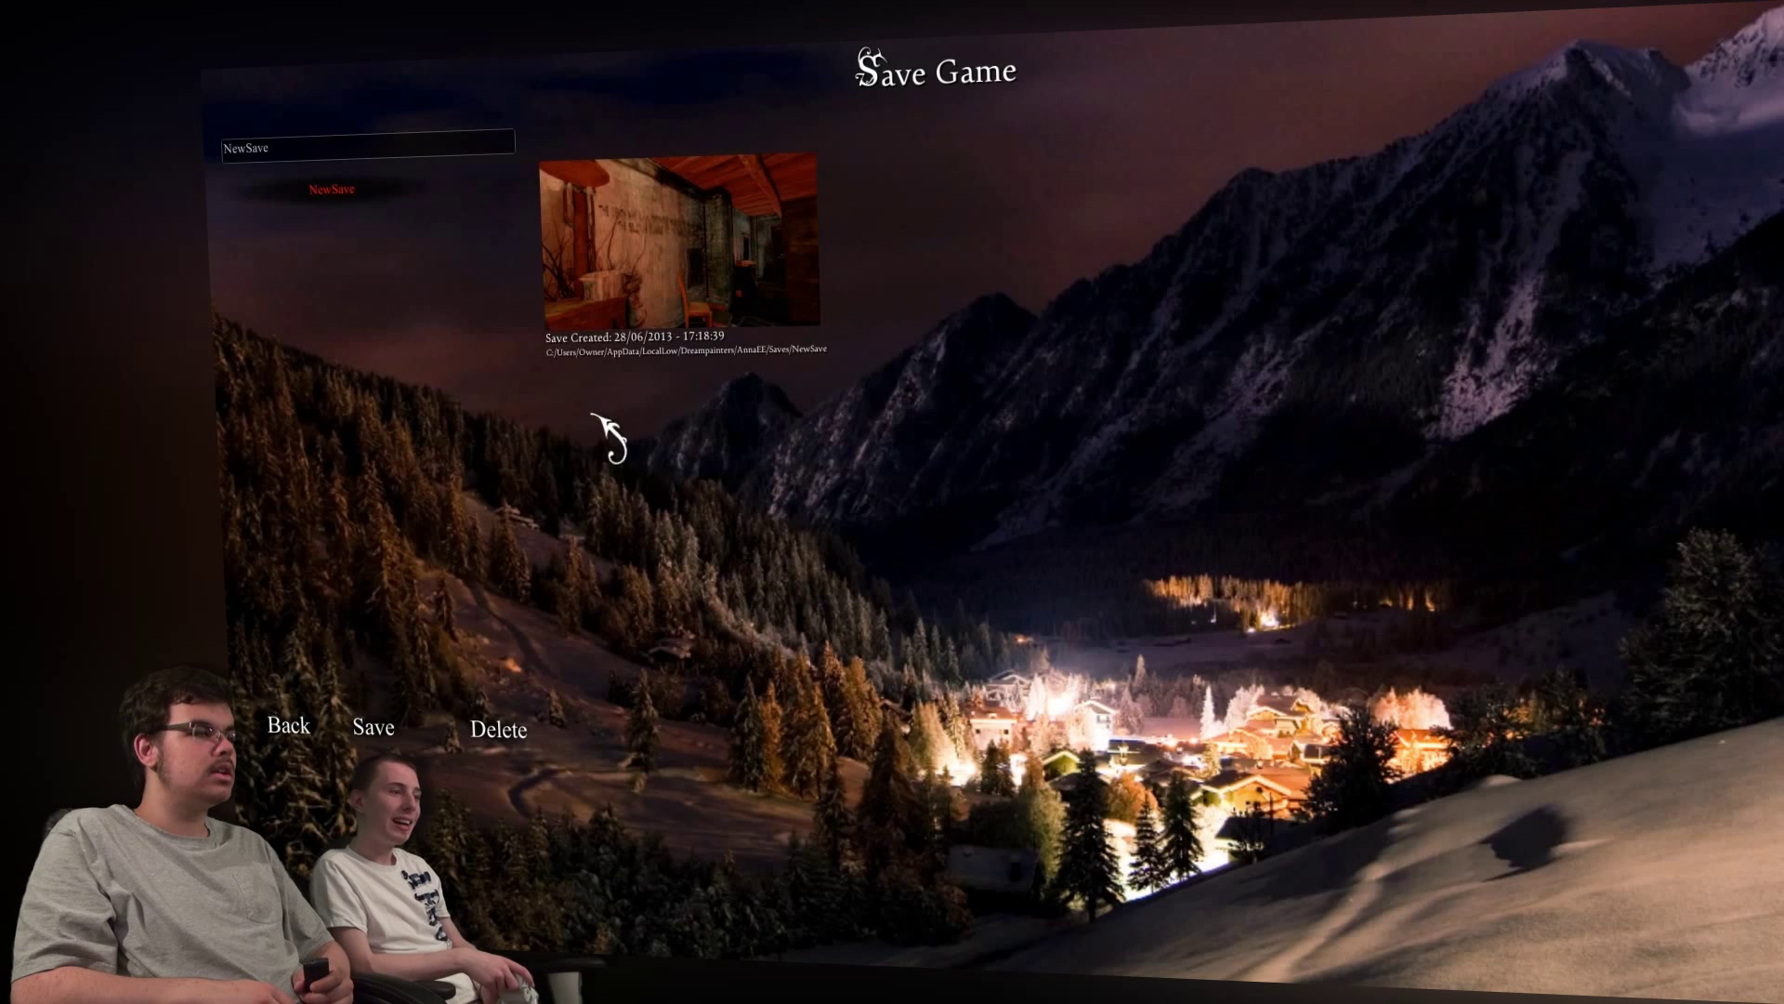